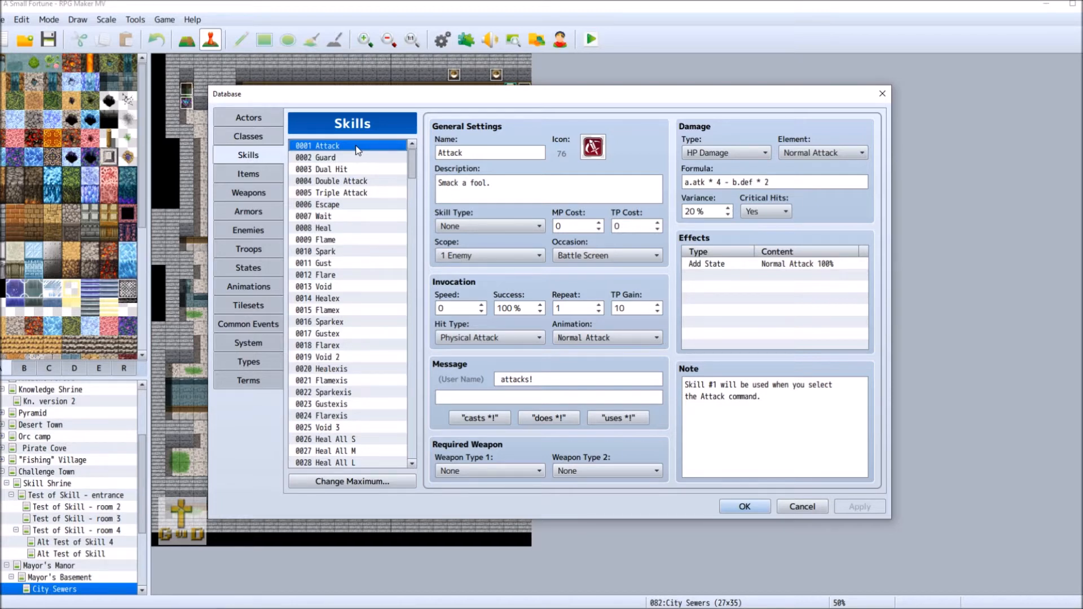
Copy the Attack skill entry.
right_click(357, 149)
click(389, 151)
Examine the settings of the Double Attack and Double Strike skills.
click(377, 182)
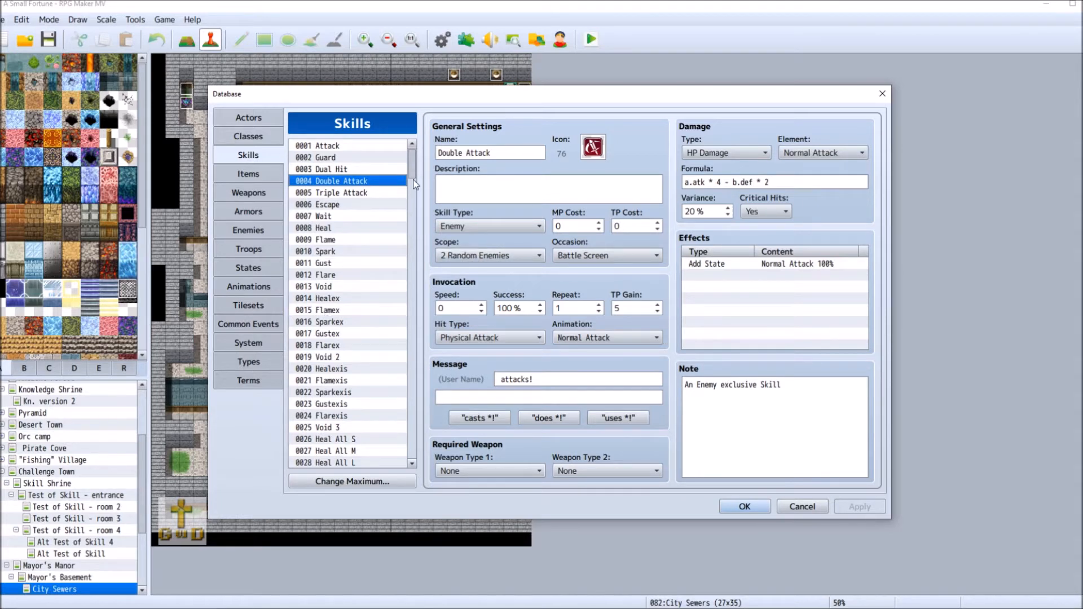
drag(412, 173, 411, 194)
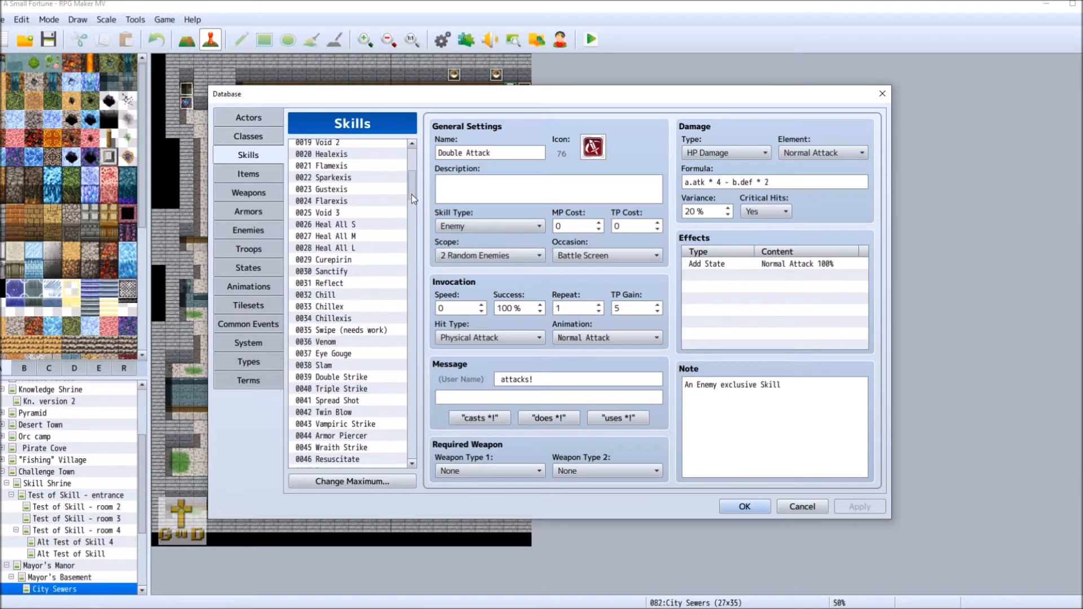
click(357, 378)
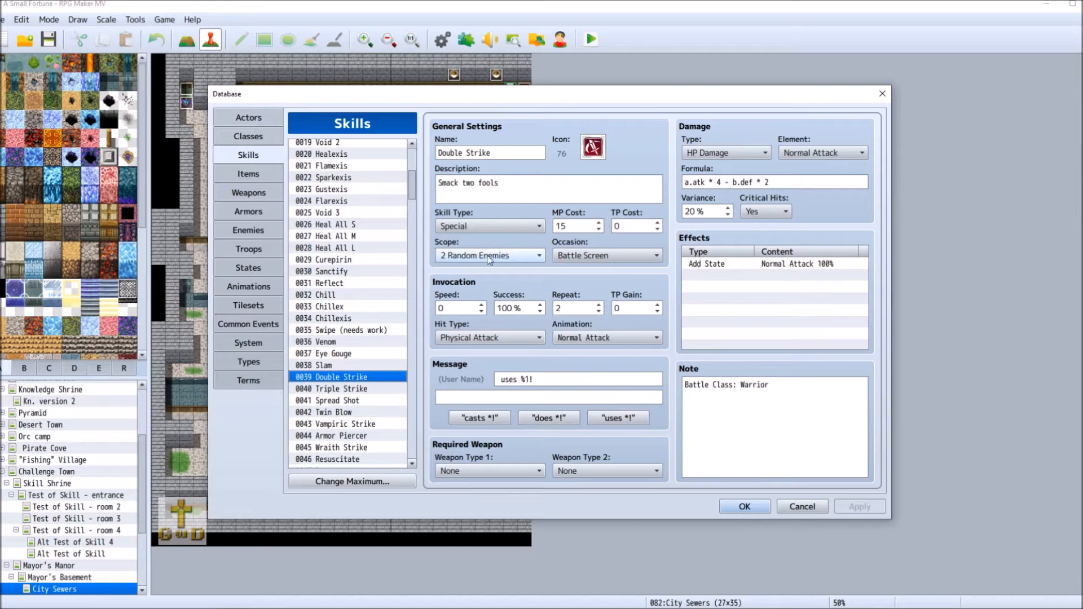
drag(407, 185, 409, 154)
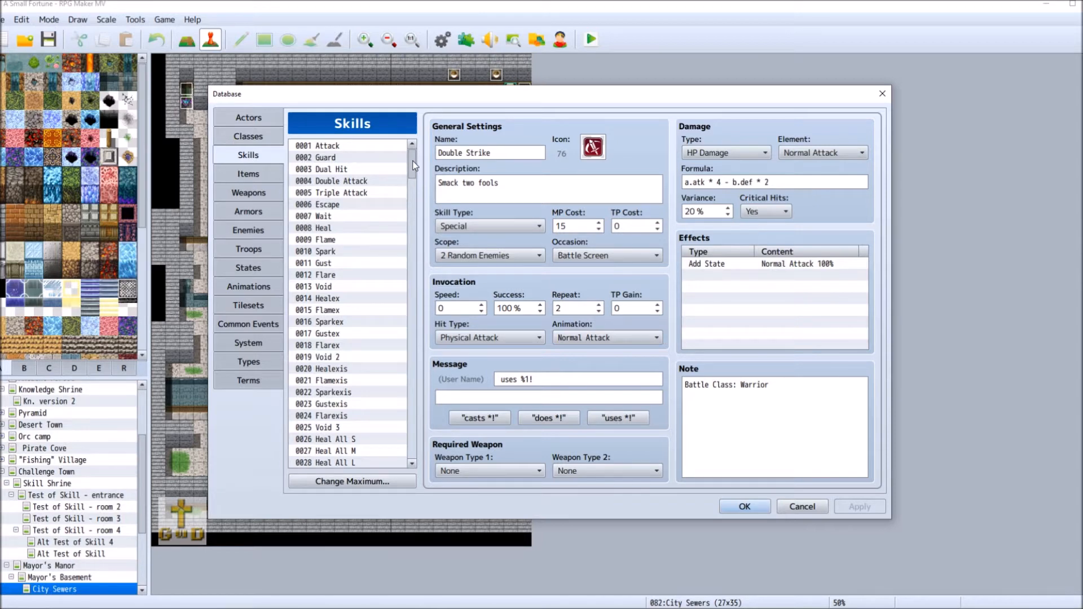
Paste the copied Attack skill into the empty skill slot 0231.
click(363, 149)
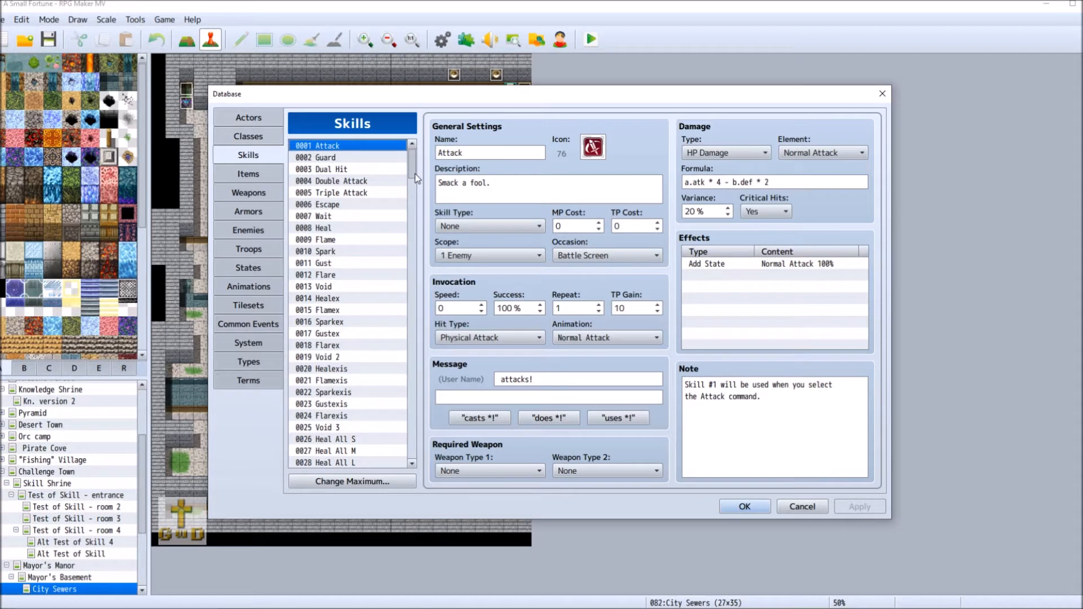
drag(413, 171, 424, 431)
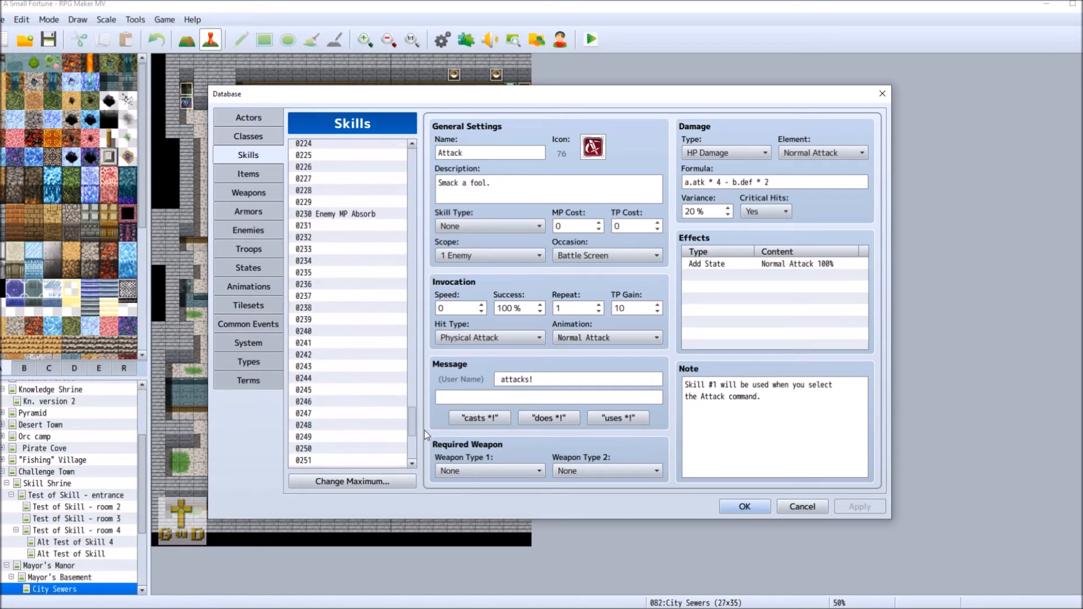
click(327, 226)
right_click(328, 231)
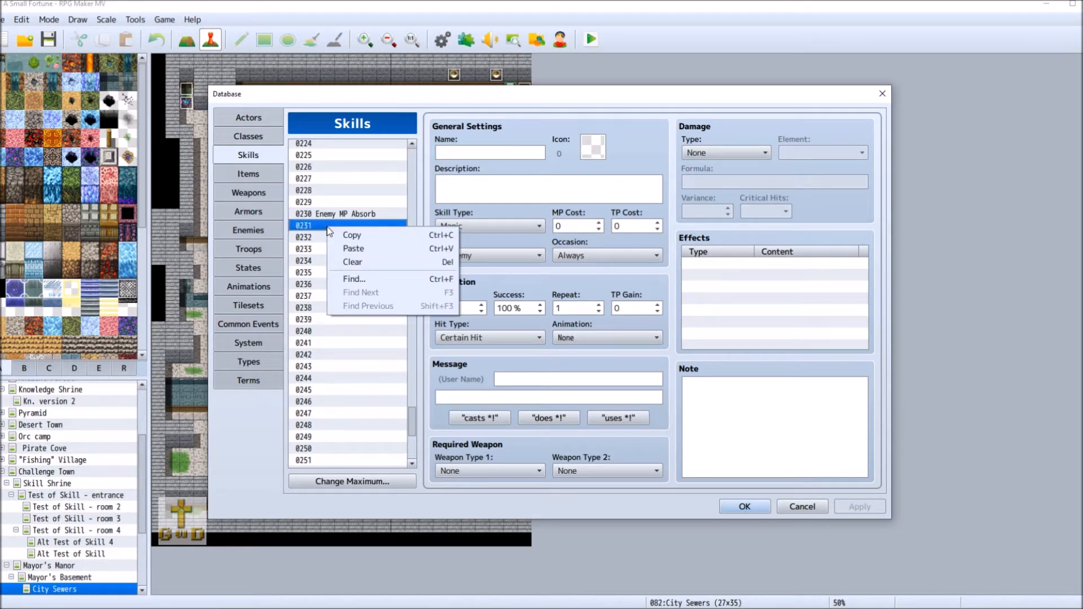
click(354, 248)
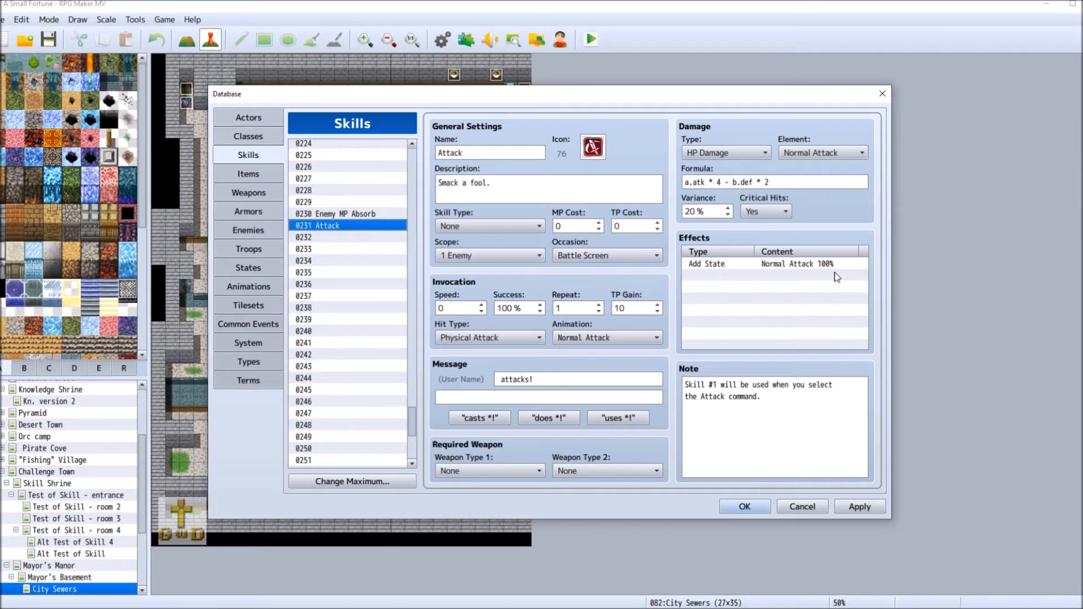
Inspect the effect options and the existing Add State effect of skill 0231.
double_click(728, 275)
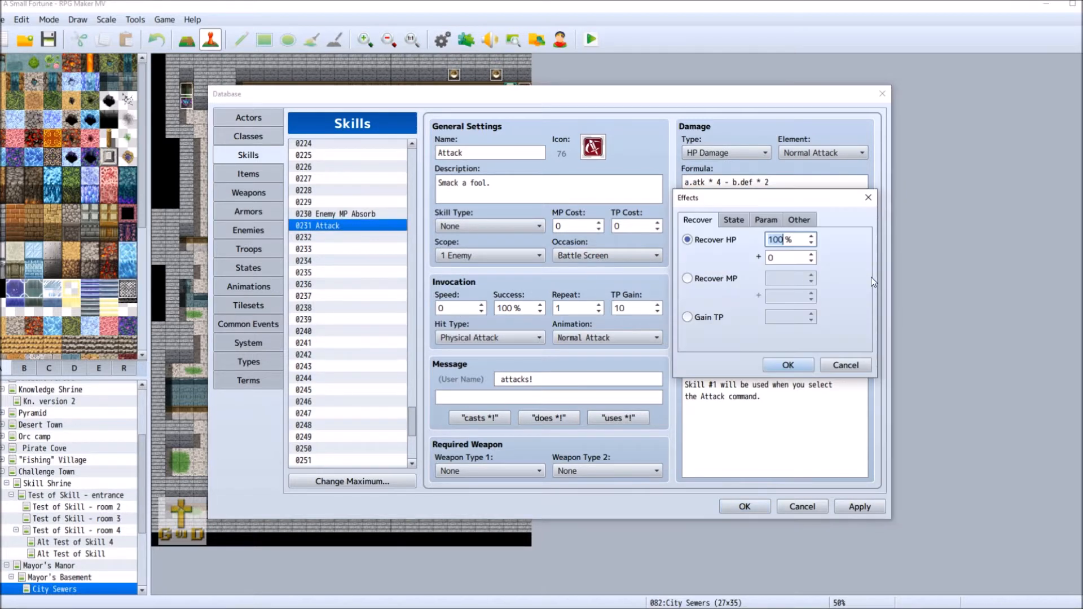
click(850, 364)
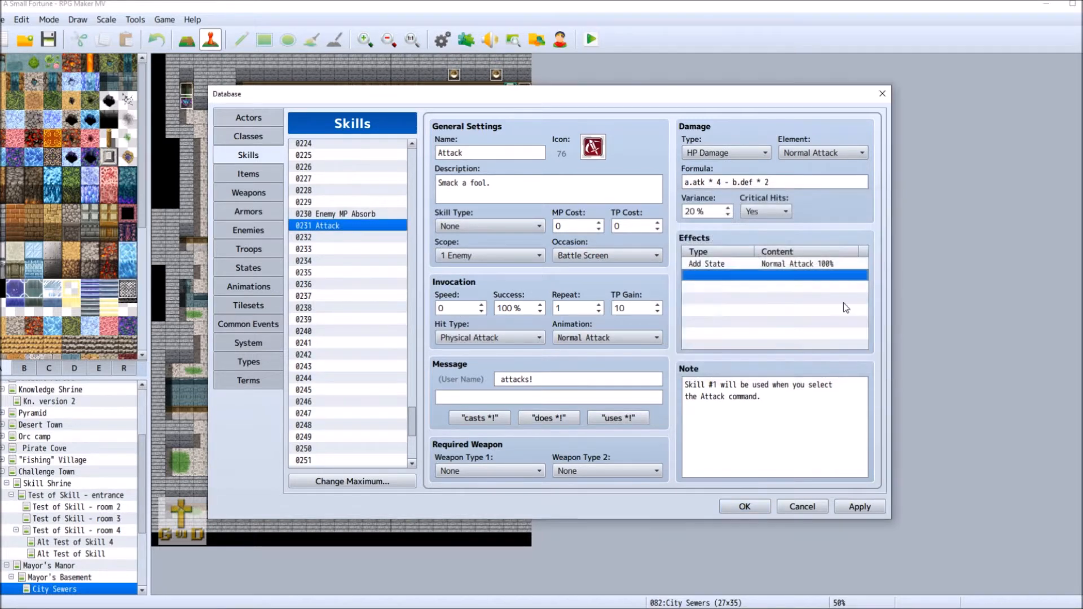
click(770, 264)
right_click(768, 265)
click(826, 276)
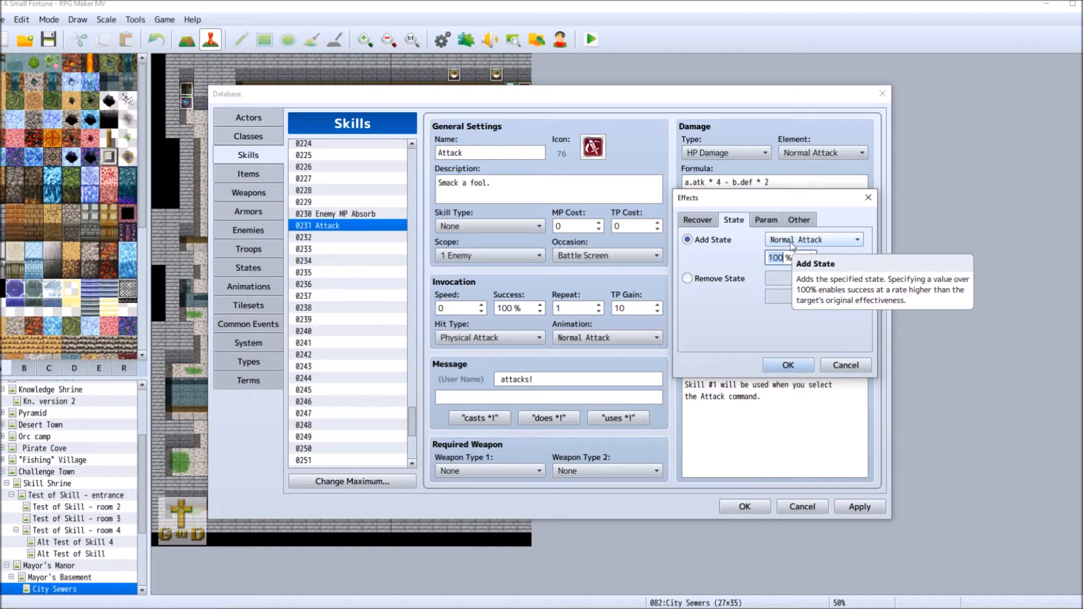
click(789, 365)
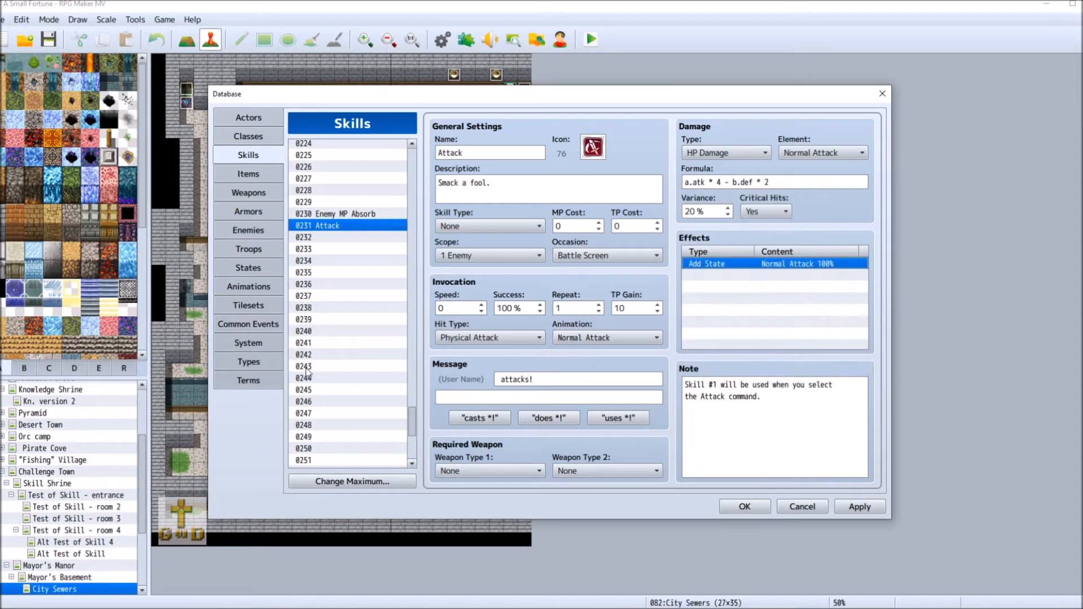
Look through the states database, including the Guard state, and return to the skills.
click(263, 268)
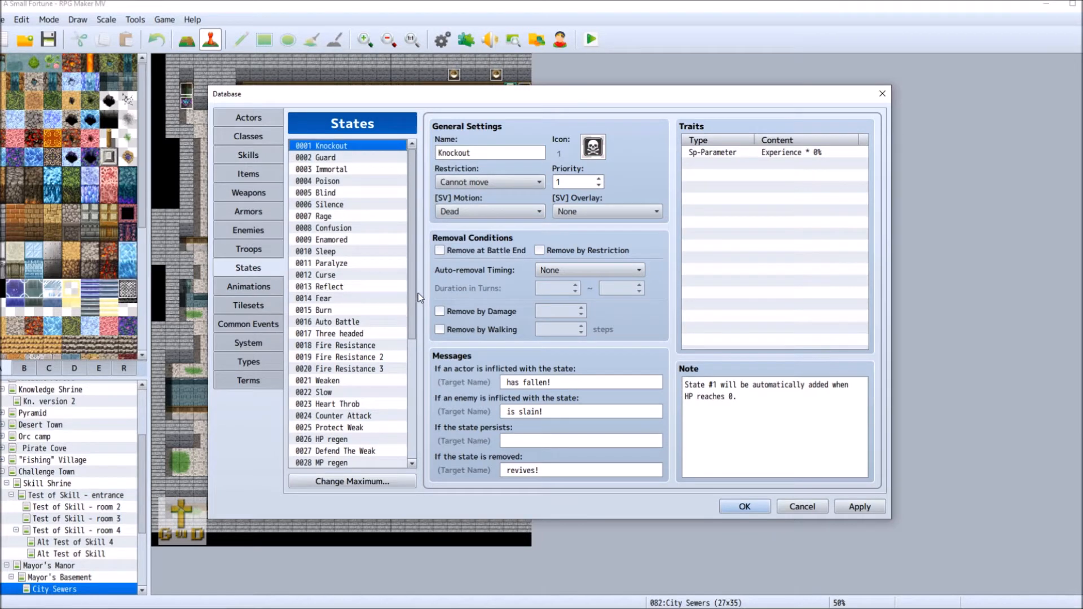
click(347, 157)
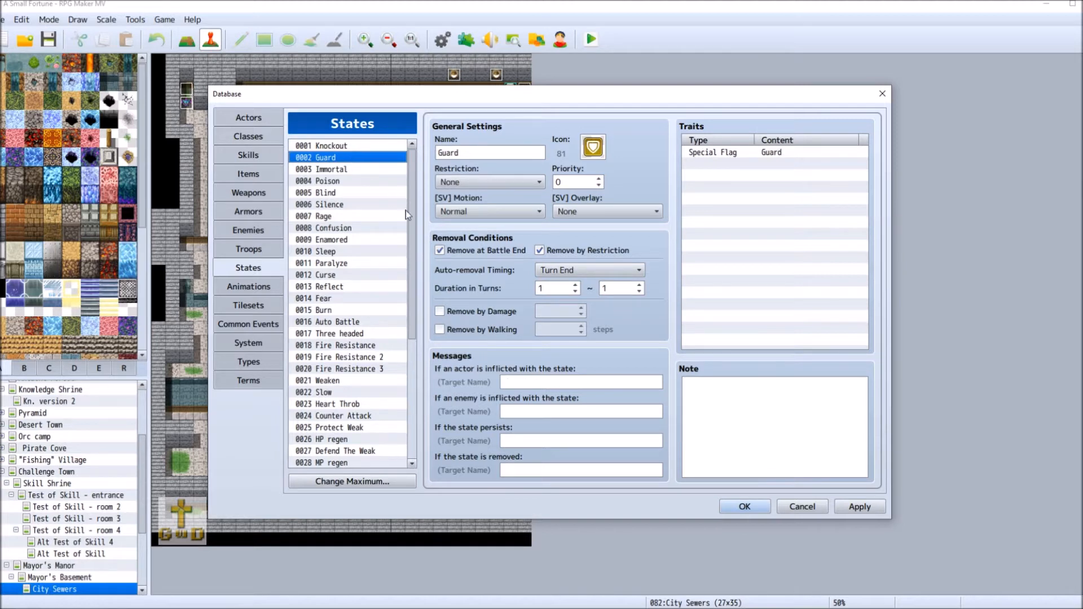
drag(412, 235, 413, 206)
click(252, 153)
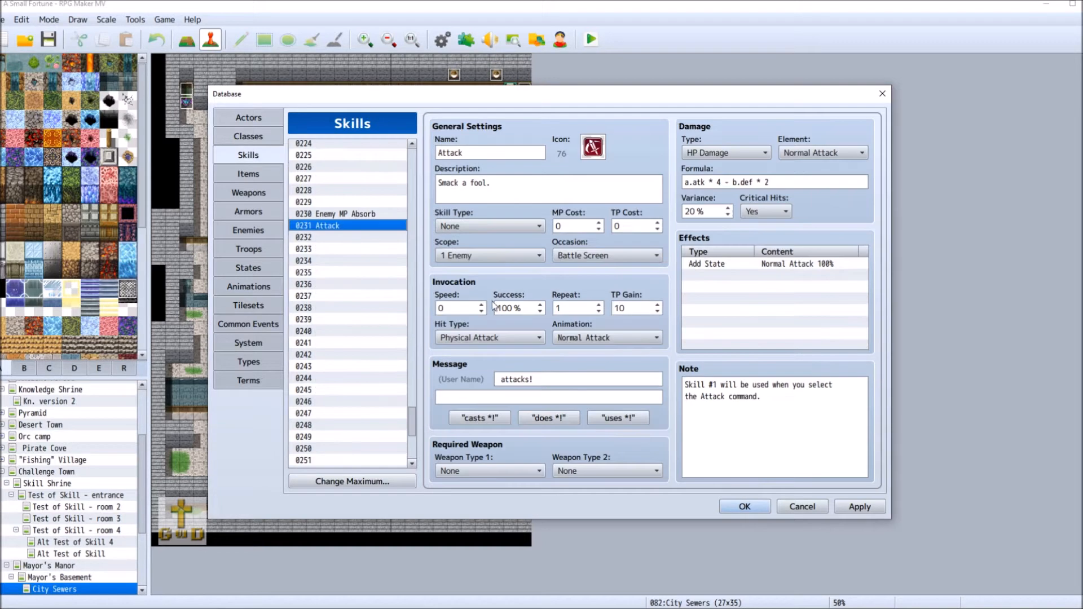
Reopen the Normal Attack state effect of skill 0231 for review and close it.
right_click(816, 264)
click(841, 274)
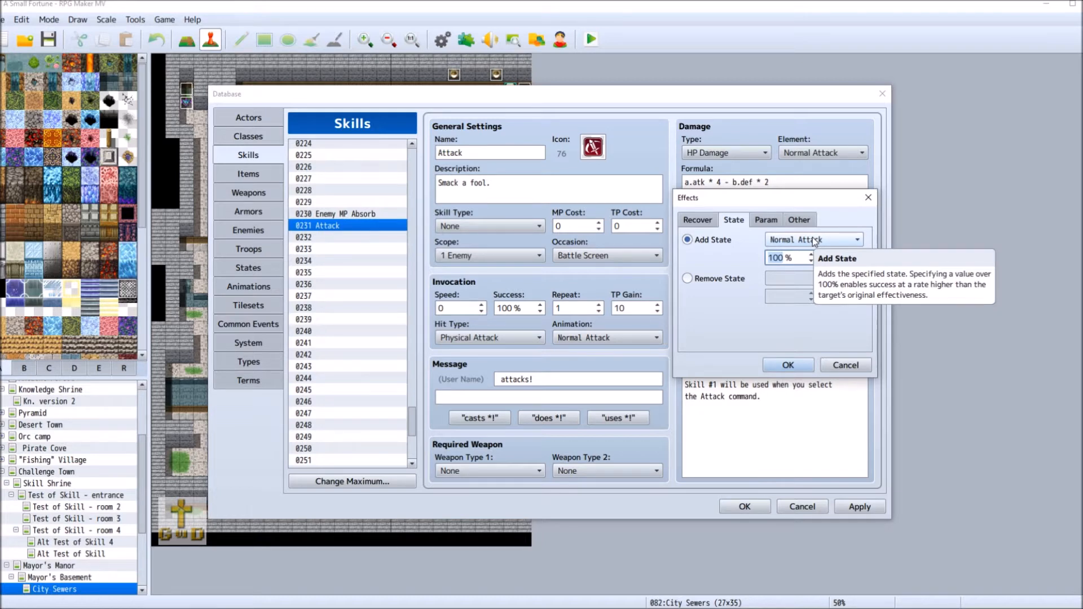
click(403, 312)
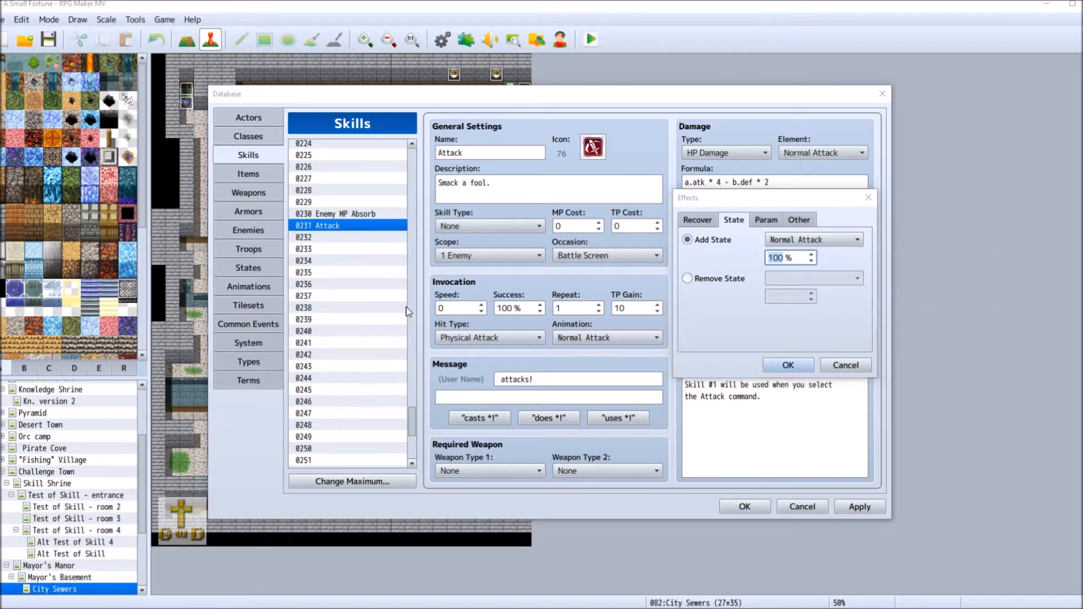
click(788, 365)
Check the effect of the original Attack skill 0001 and compare it with the states list.
drag(412, 429, 414, 154)
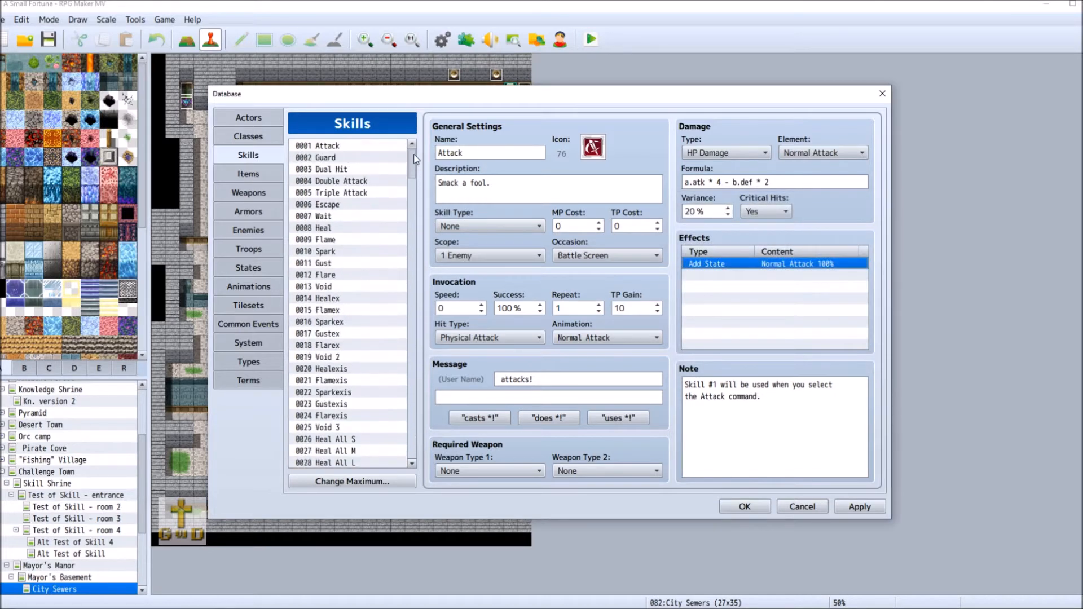
click(340, 148)
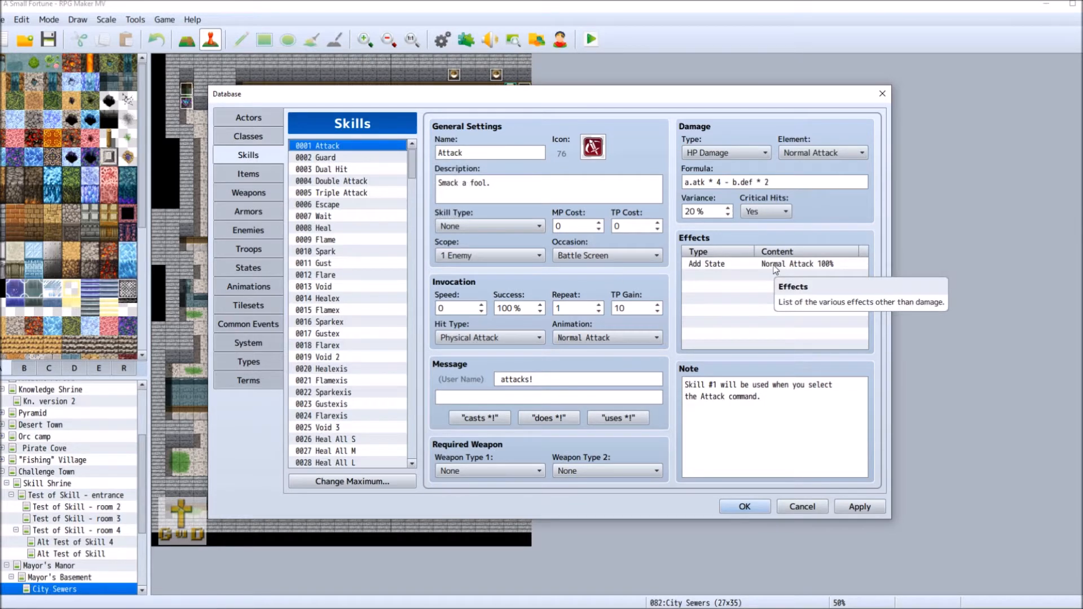
click(266, 265)
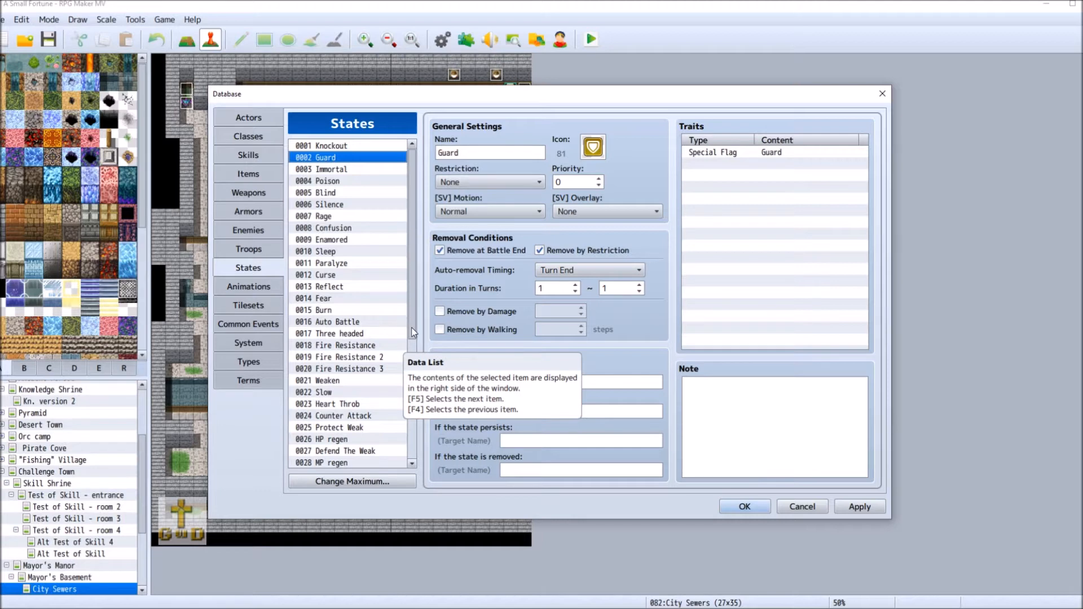
click(279, 157)
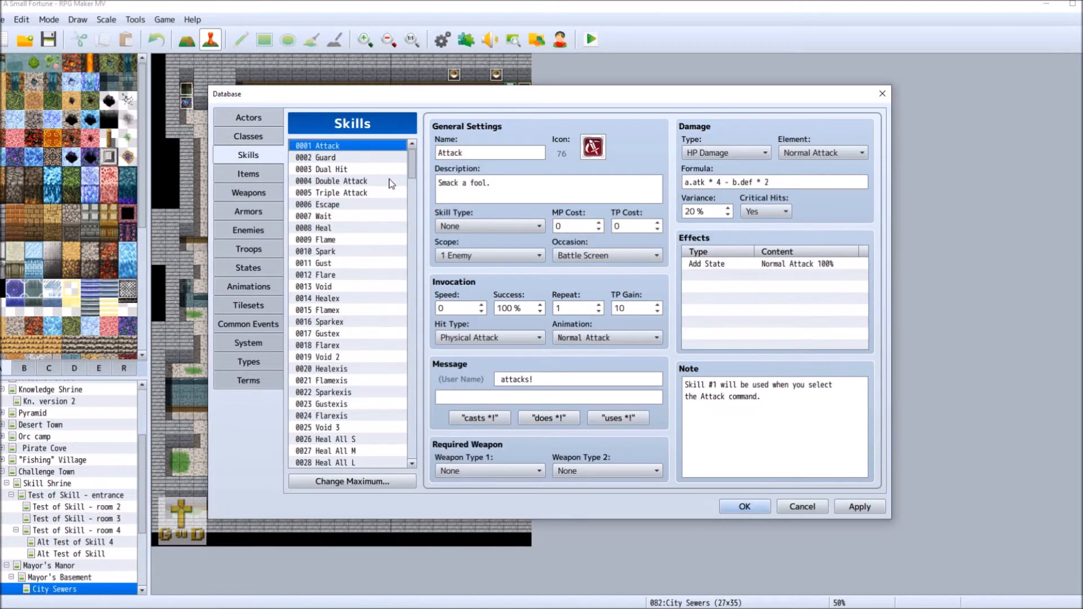
Start a second Add State effect on skill 0231 with Poison as the state.
drag(411, 168, 417, 418)
click(333, 321)
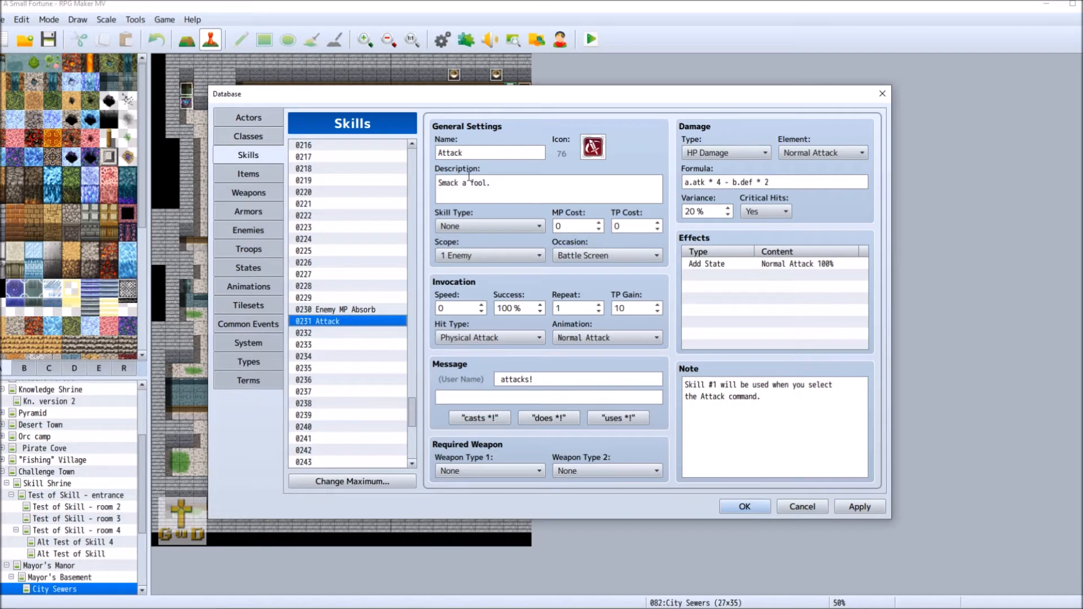
double_click(738, 276)
click(734, 221)
click(740, 240)
click(841, 240)
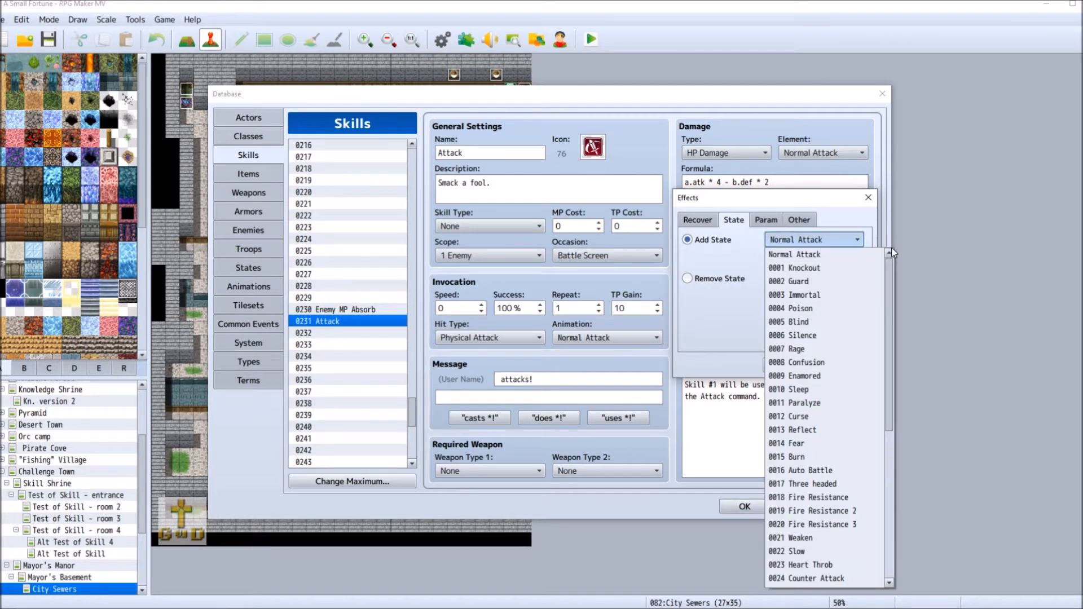
click(834, 308)
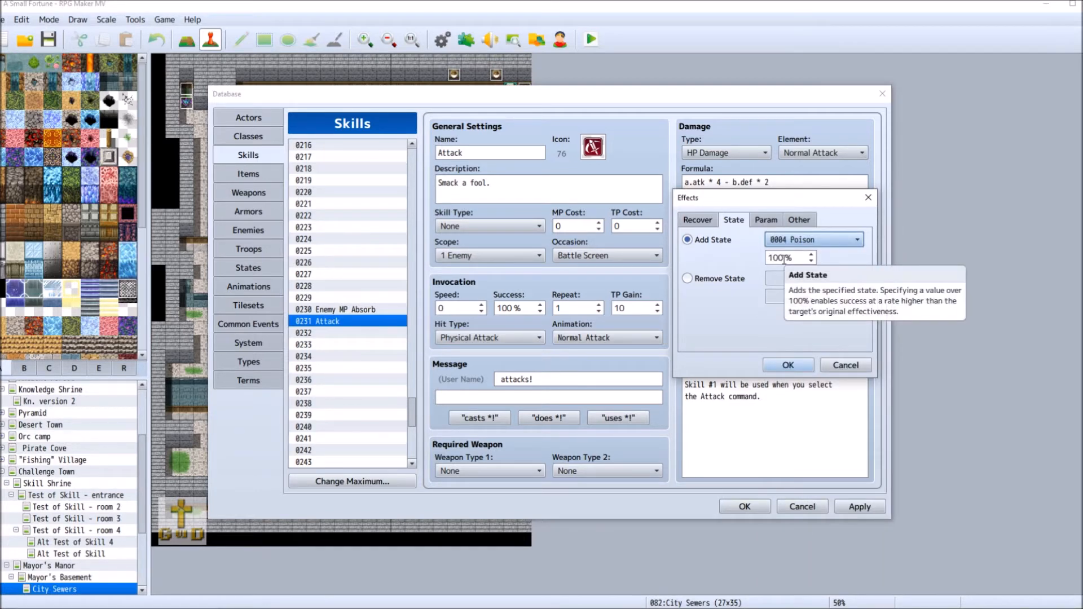
Set the added effect's chance to 10% with 0004 Poison as its state, and confirm it.
key(Up)
key(Up)
key(Up)
double_click(783, 259)
text(10)
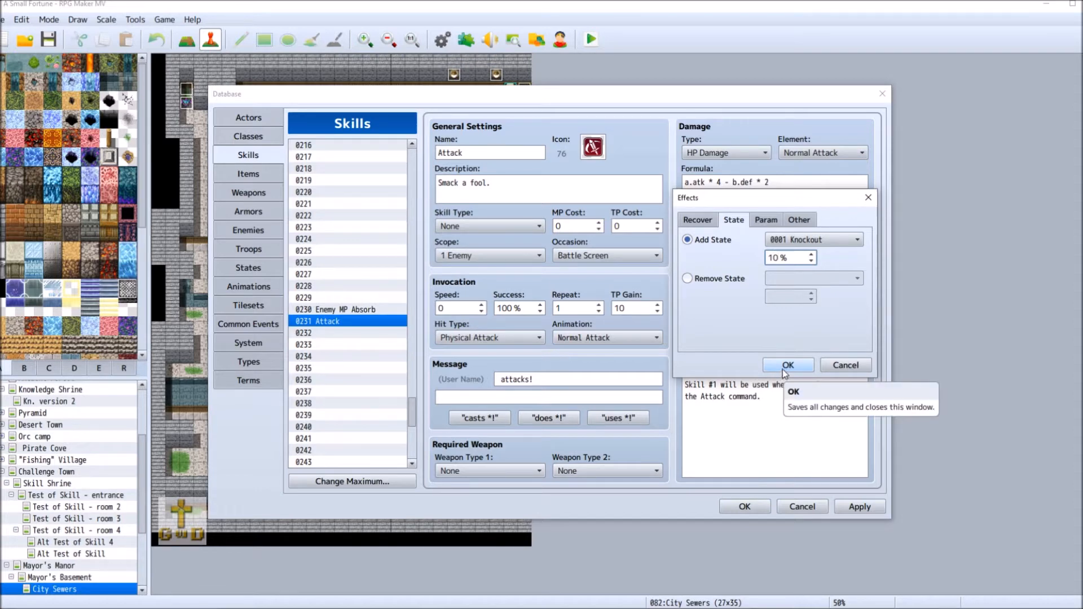
click(855, 241)
click(819, 294)
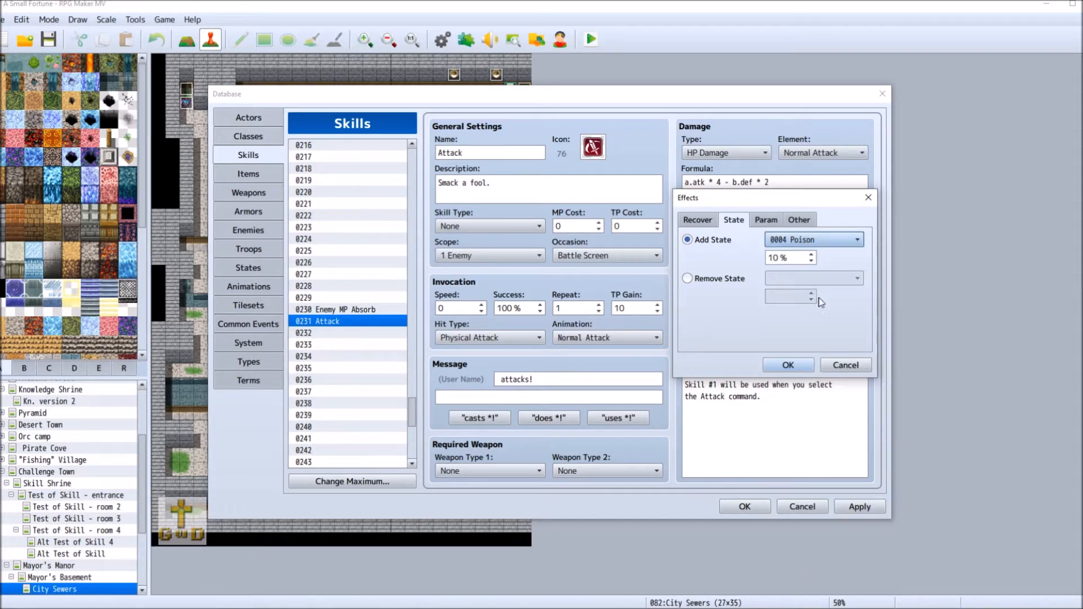
click(787, 367)
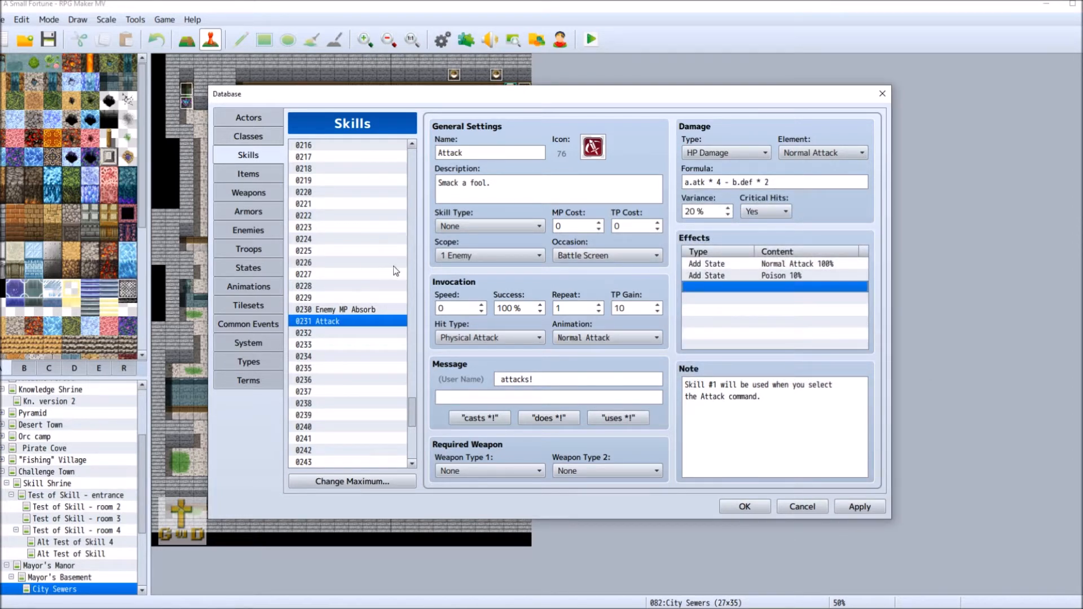
Rename skill 0231 to Poison Attack, describe it as "Smack and poison a target.", start its note with "Enemy Skill:", and apply the changes.
double_click(438, 153)
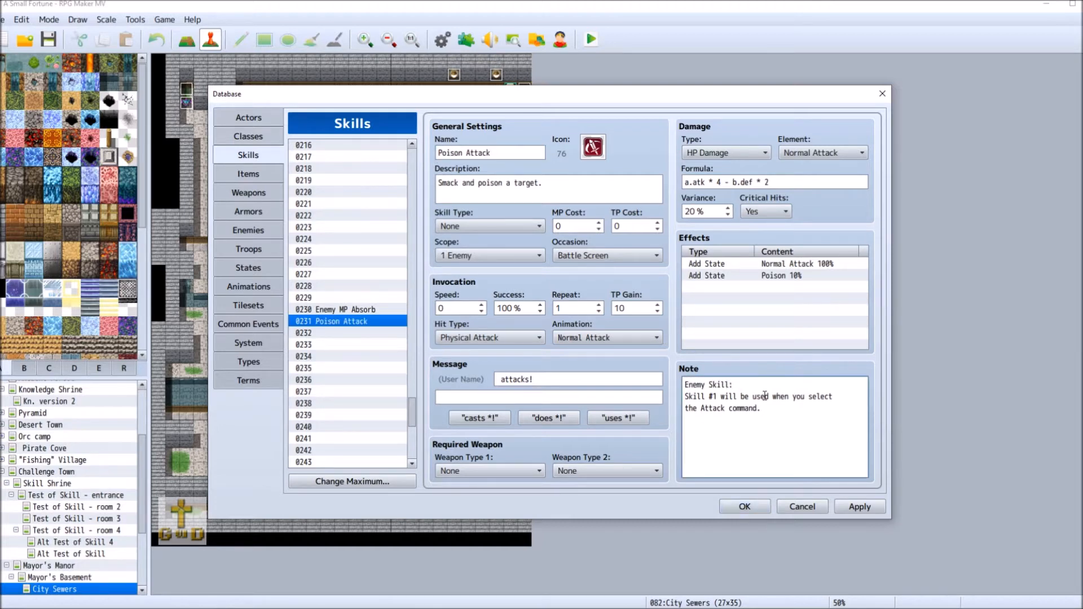
click(859, 507)
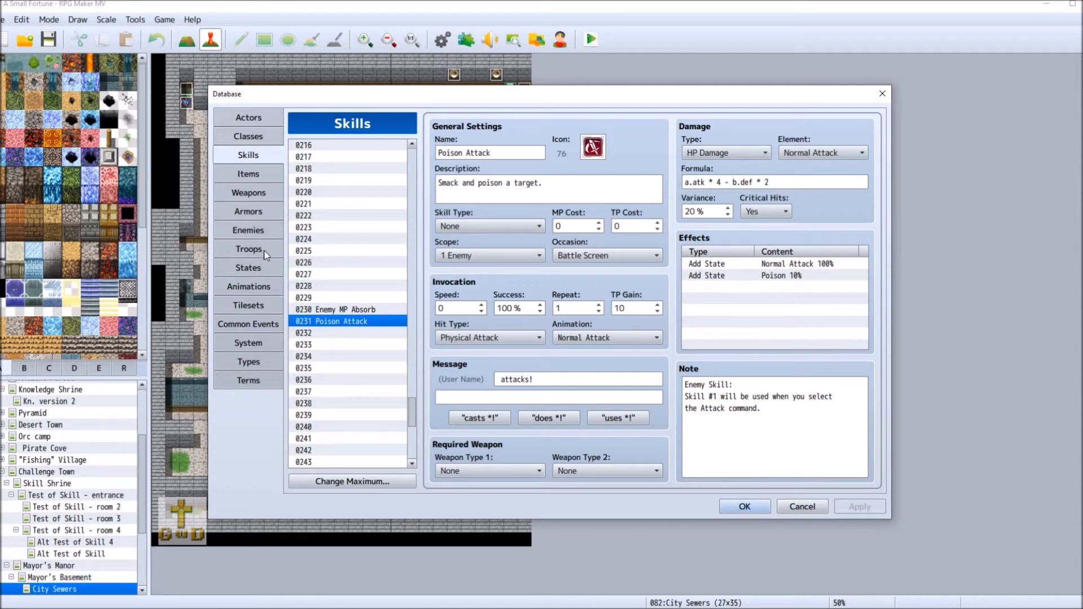
Correct the Bat enemy's note to read "Pilgrim's Pass mountain caves.".
click(266, 230)
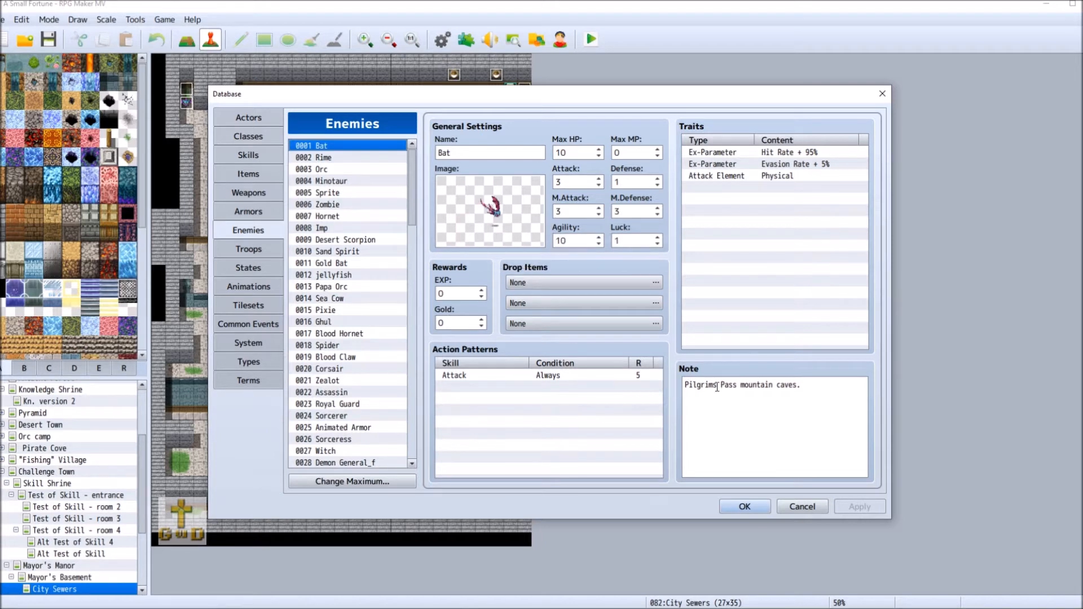
click(716, 386)
key(Right)
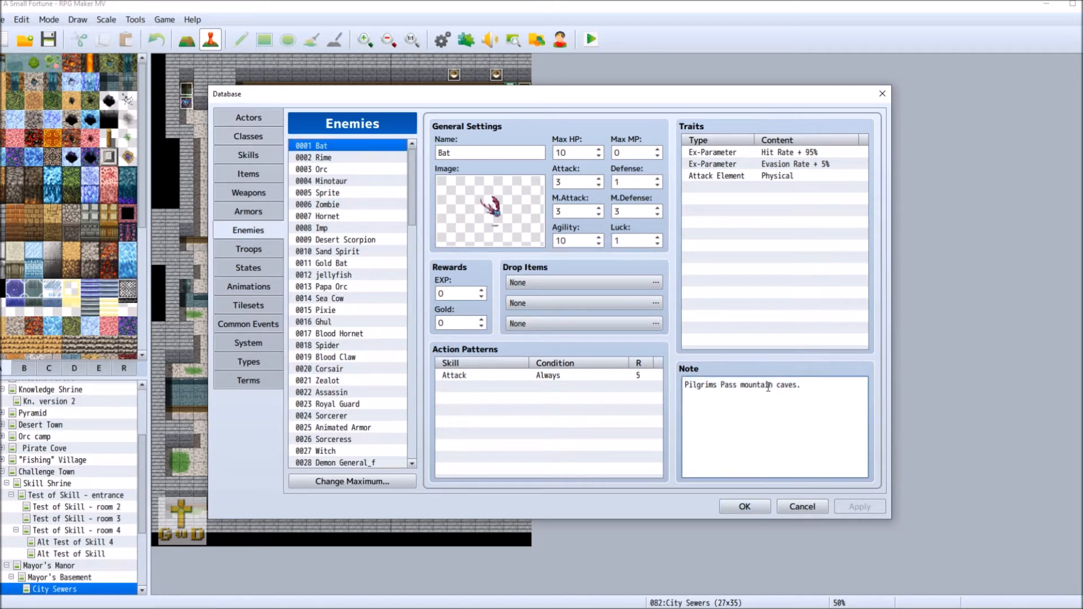
key(Left)
key(Left)
key(Left)
key(Left)
key(Left)
key(Left)
key(Left)
key(Left)
key(Left)
key(Left)
key(Left)
key(Left)
key(Left)
key(Left)
key(Left)
key(Left)
key(Left)
text(')
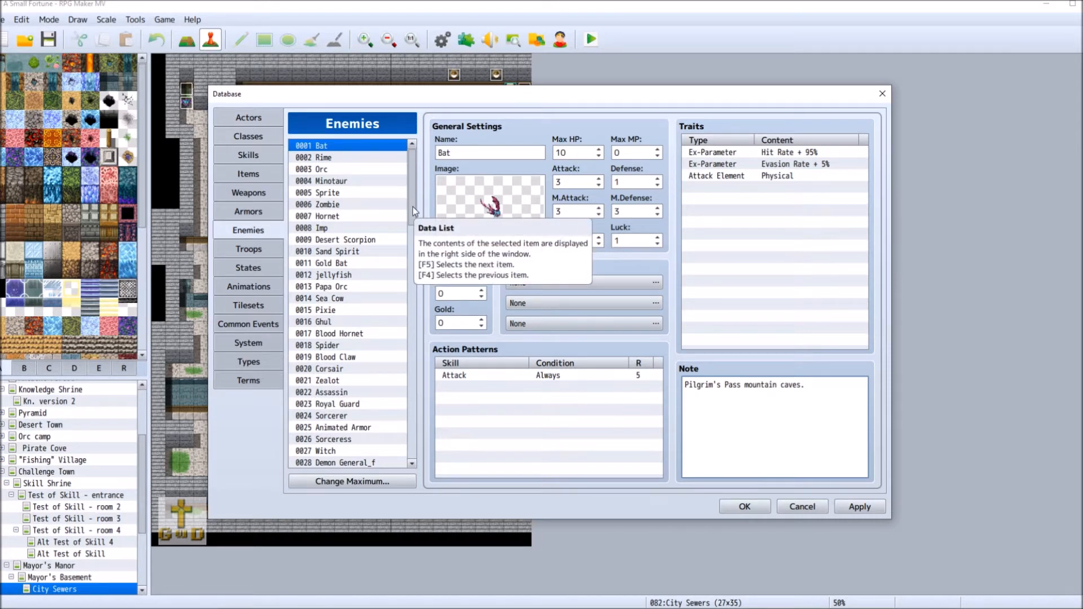
Examine the Desert Scorpion enemy's action patterns, focusing on its Venom skill.
mouse_move(411, 207)
mouse_down()
mouse_move(410, 229)
mouse_move(409, 209)
mouse_move(408, 219)
mouse_up()
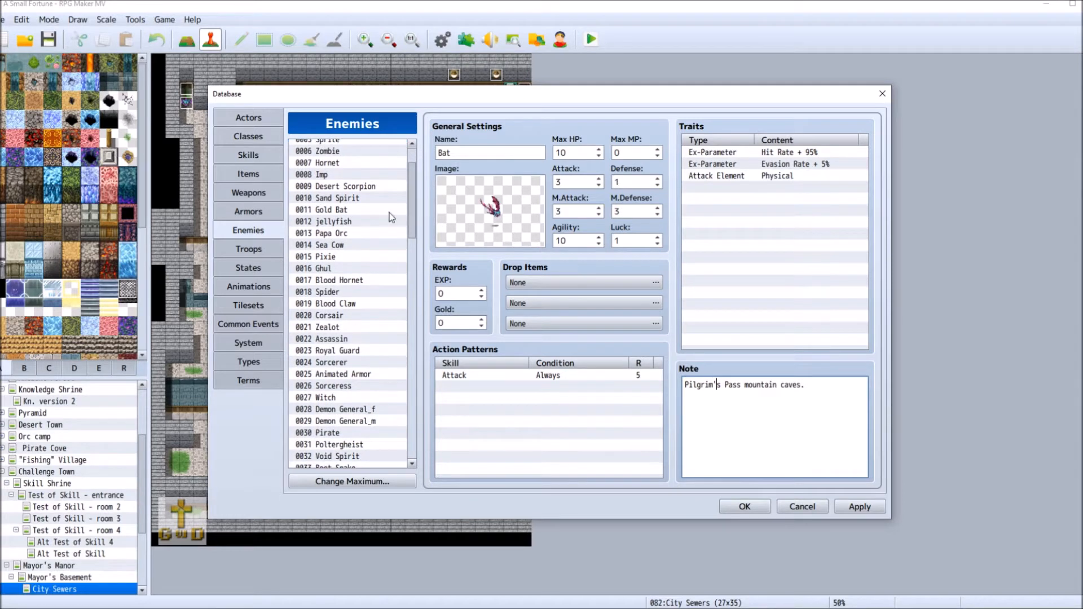
click(369, 187)
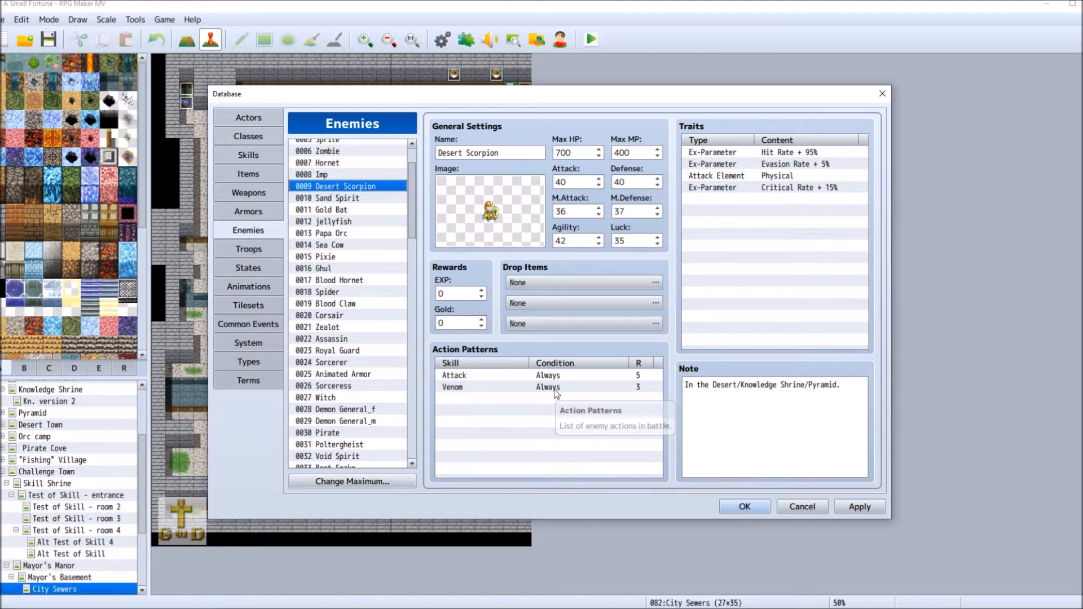
click(503, 389)
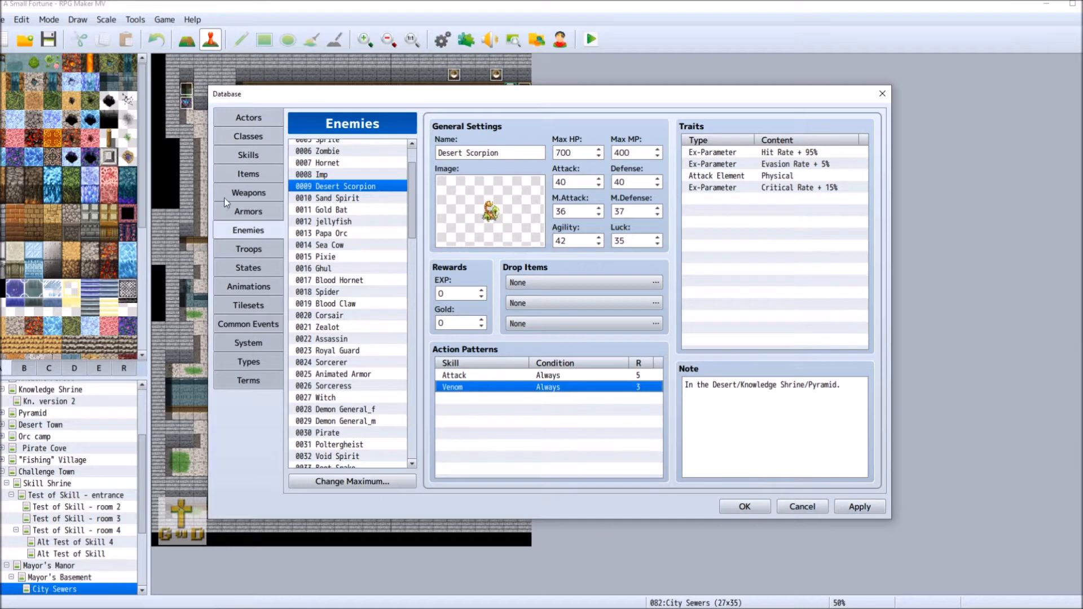
Set the MP cost of skill 0036 Venom to 25.
click(248, 155)
drag(411, 415, 411, 245)
scroll(392, 264, up, 1)
scroll(392, 264, up, 7)
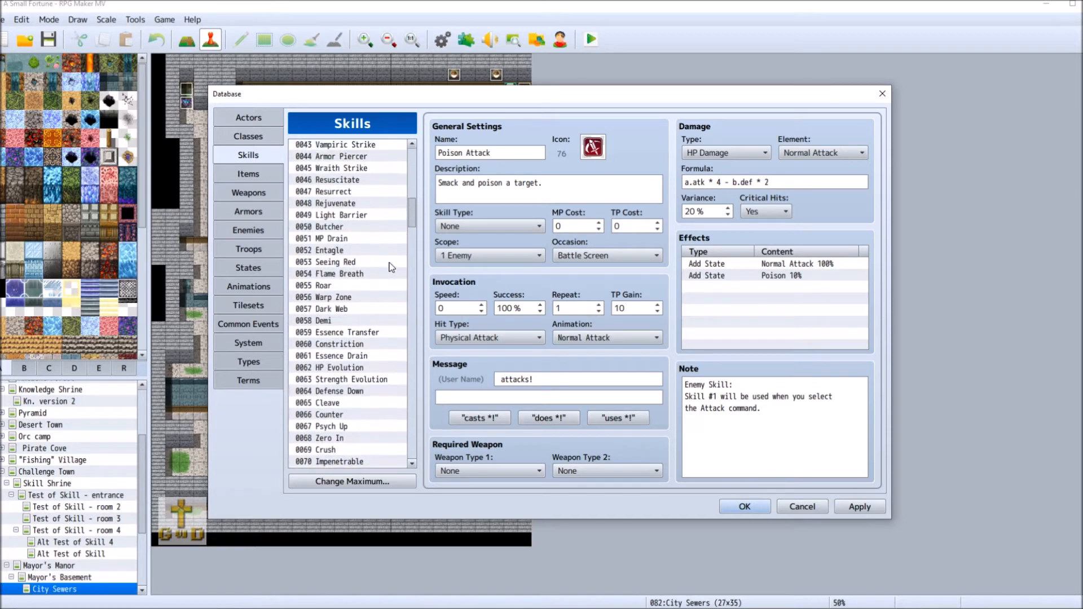
scroll(392, 266, up, 4)
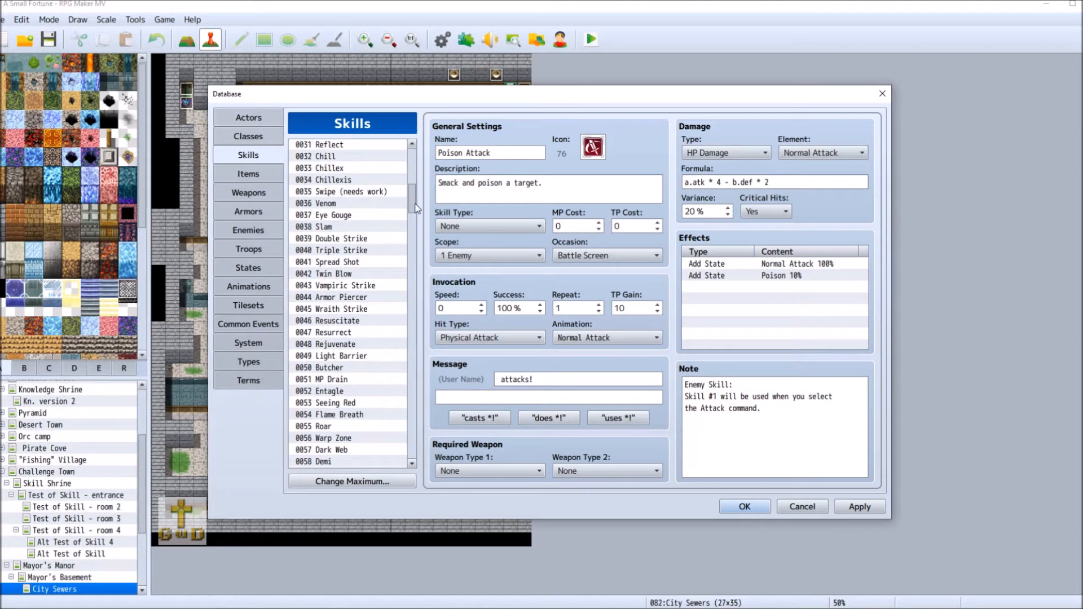
click(360, 204)
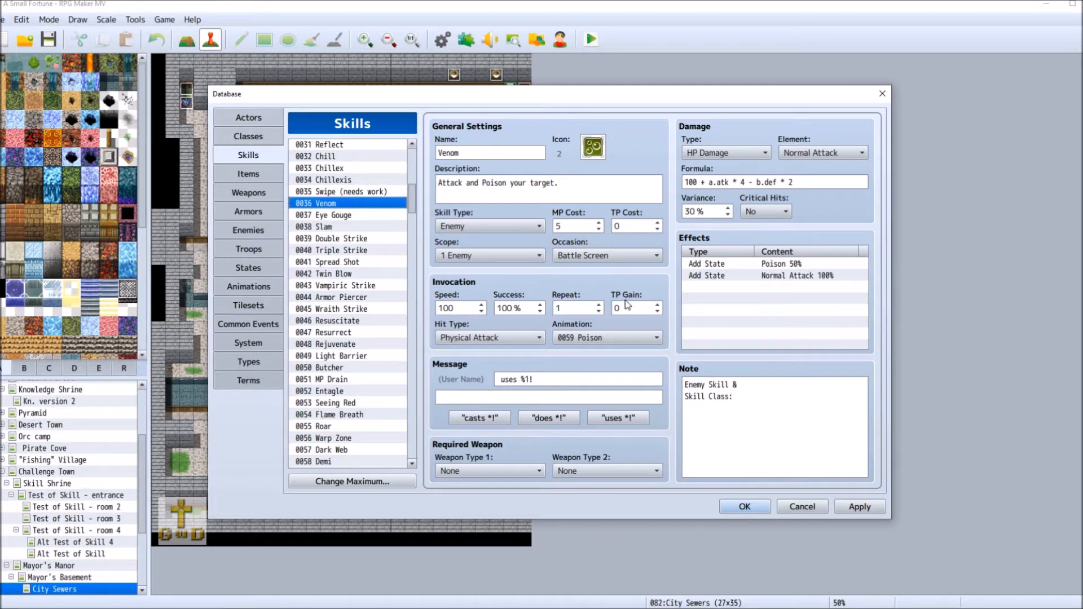
click(577, 228)
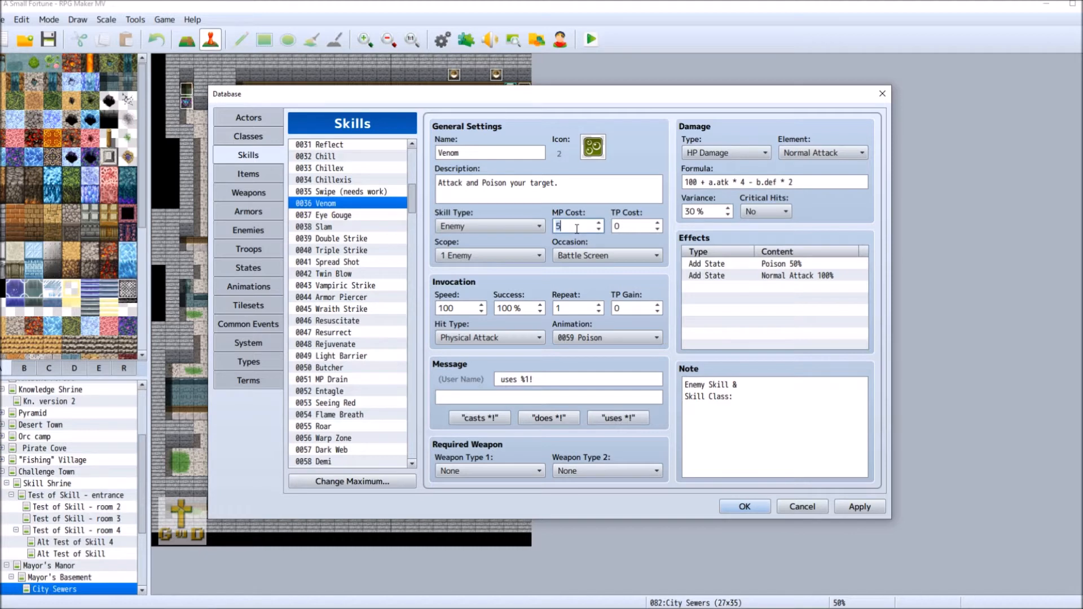
text(25)
Set the Venom skill's damage element to Earth and apply the changes.
click(834, 153)
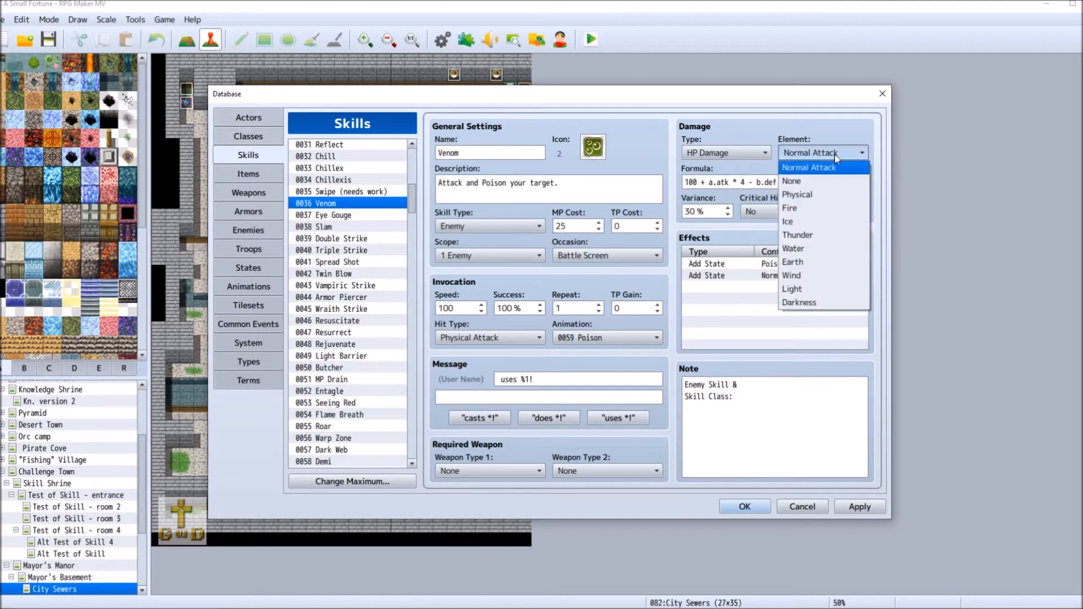
click(825, 265)
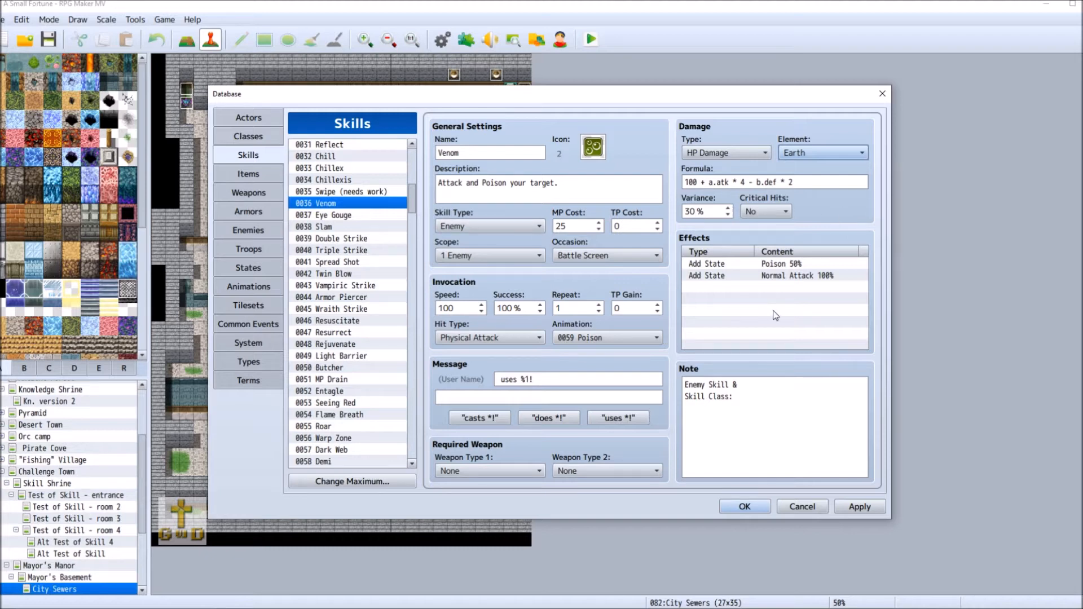
click(870, 505)
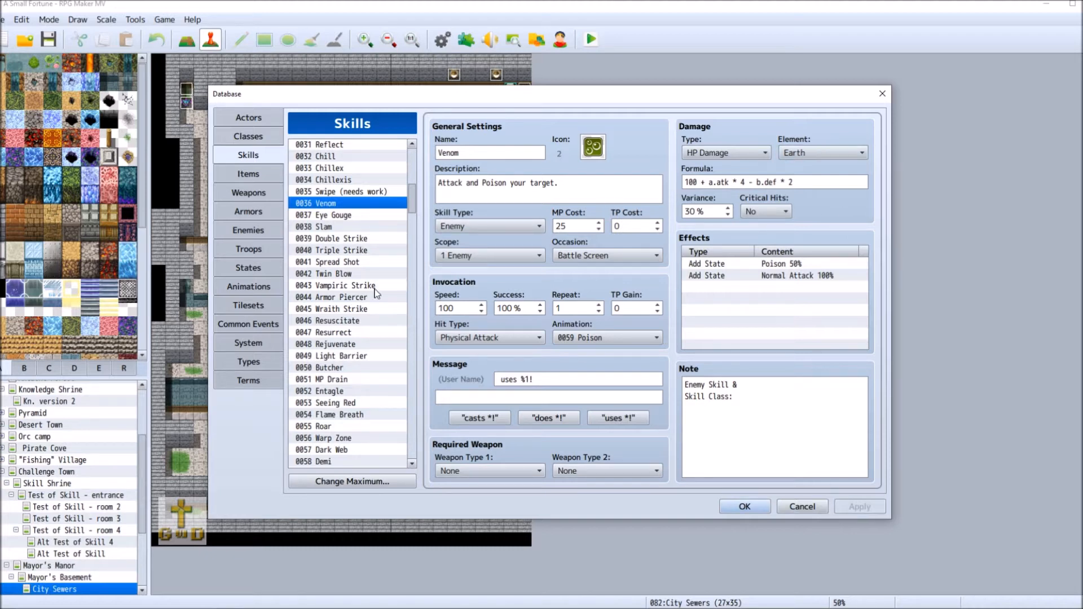
Cut the Venom action from the Desert Scorpion enemy's action patterns.
click(254, 230)
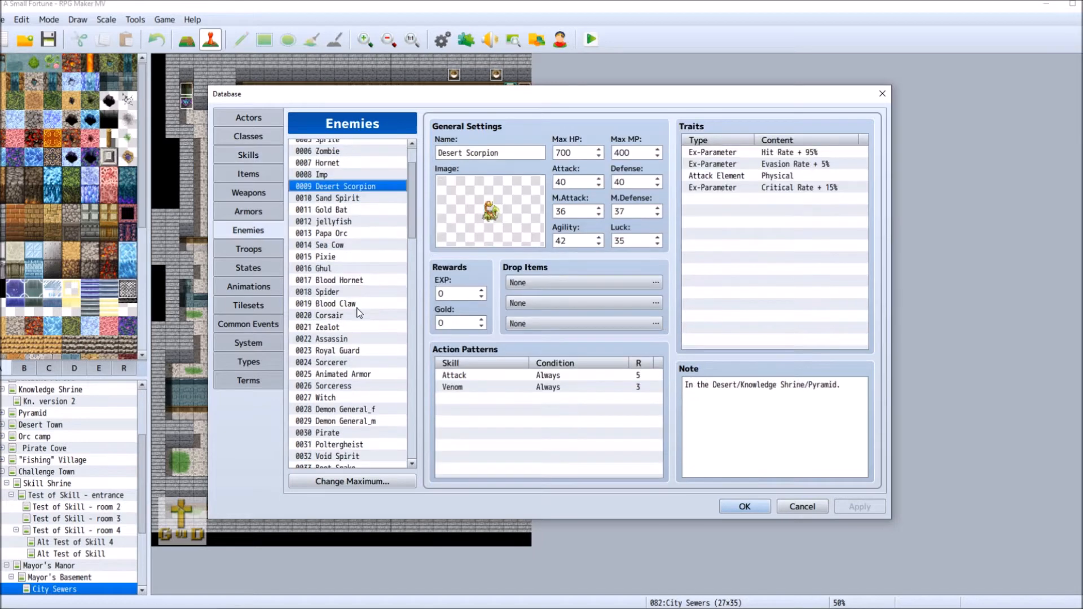
right_click(530, 388)
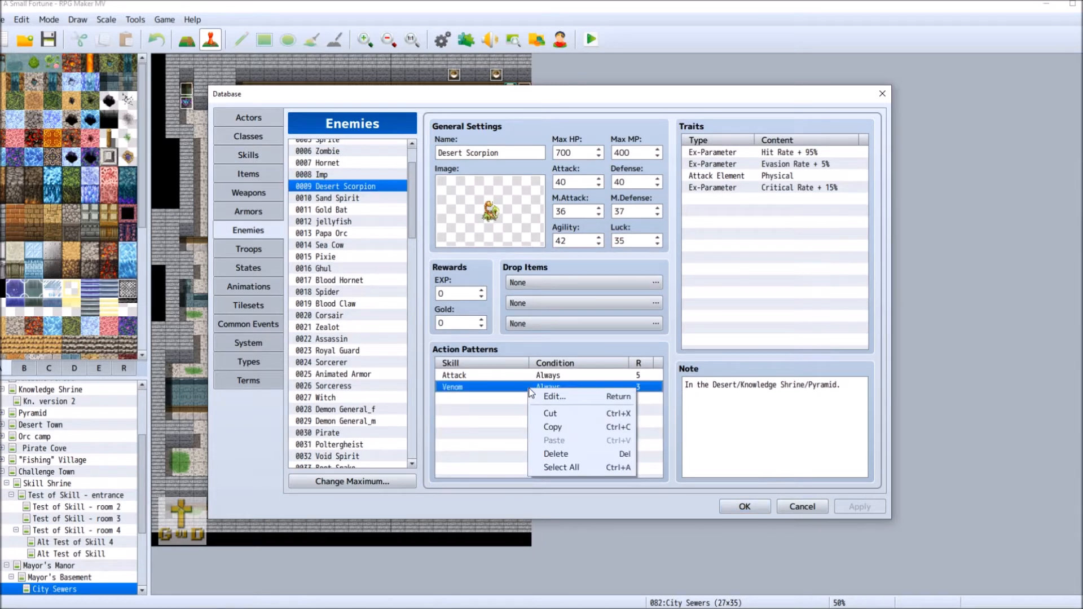
click(559, 414)
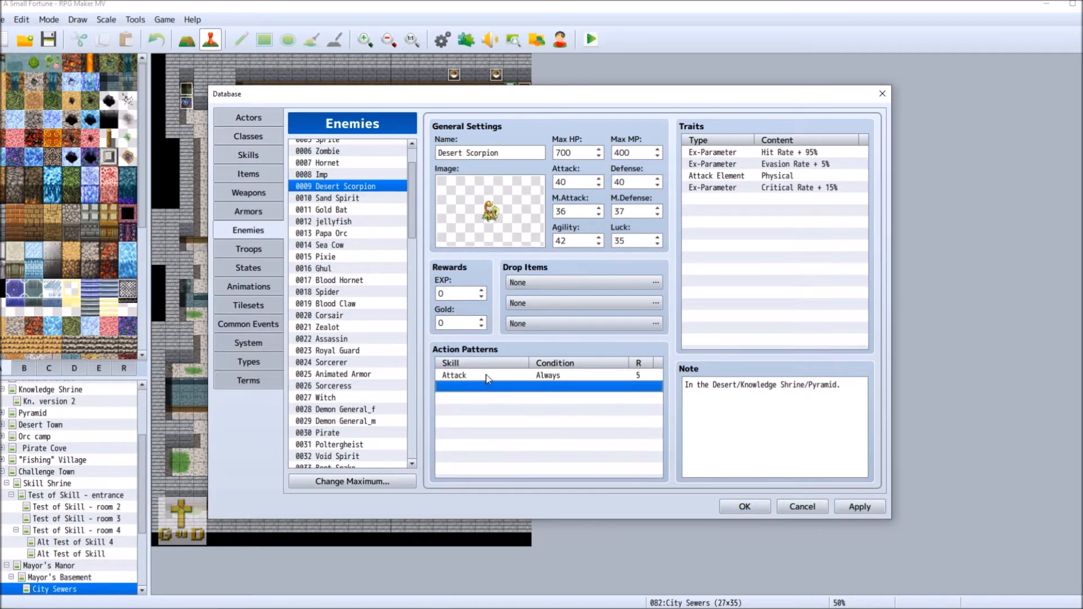
Replace the Desert Scorpion's Attack action with skill 0231 Poison Attack, keeping rating 5 and the Always condition.
click(489, 378)
right_click(489, 379)
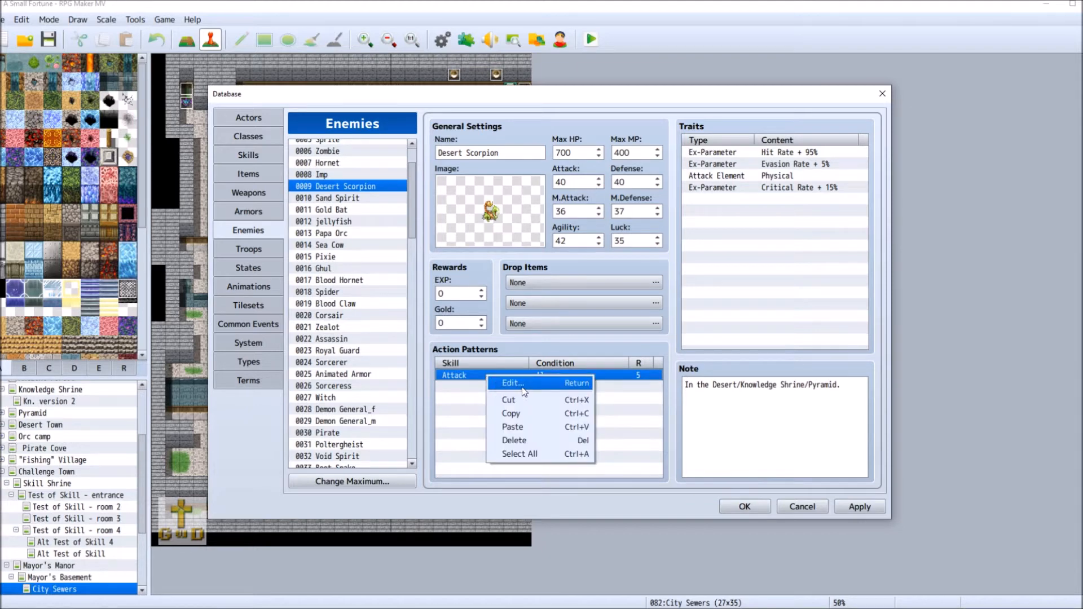
click(511, 383)
click(525, 323)
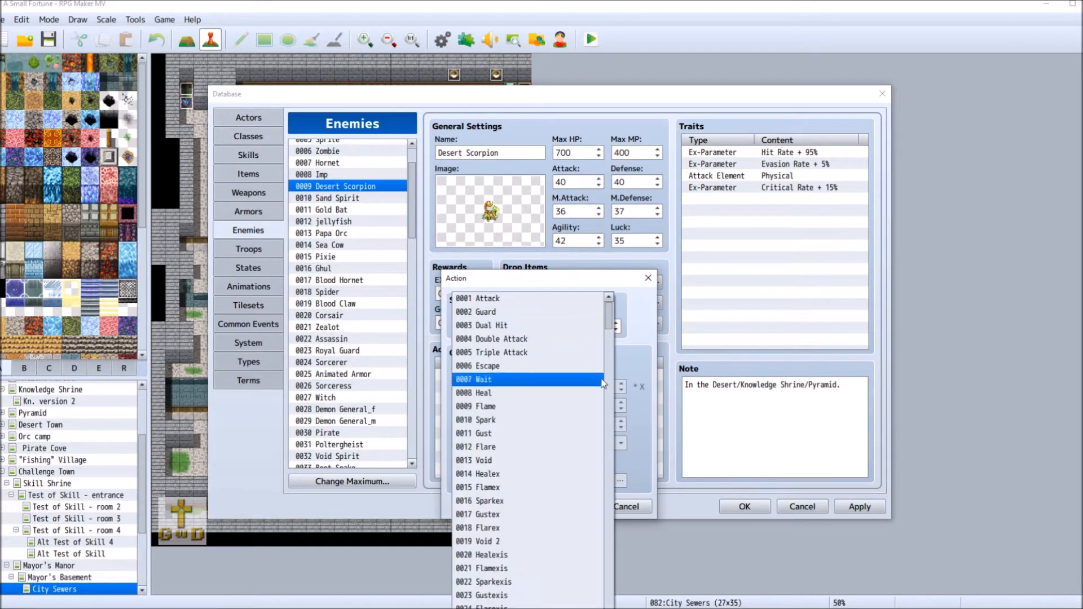
drag(611, 327, 612, 576)
click(502, 518)
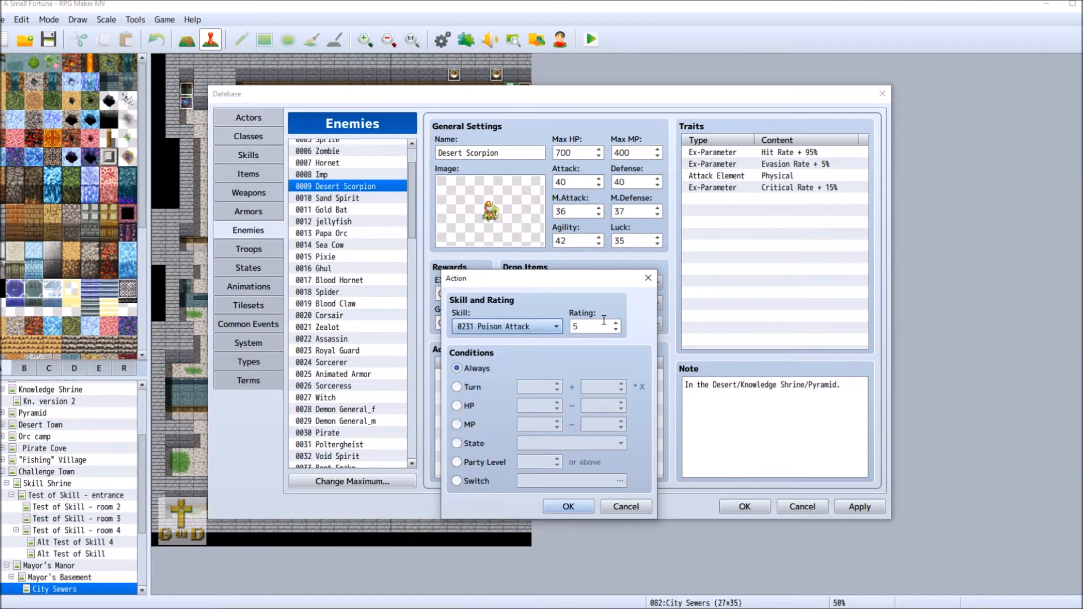
mouse_move(603, 320)
click(567, 506)
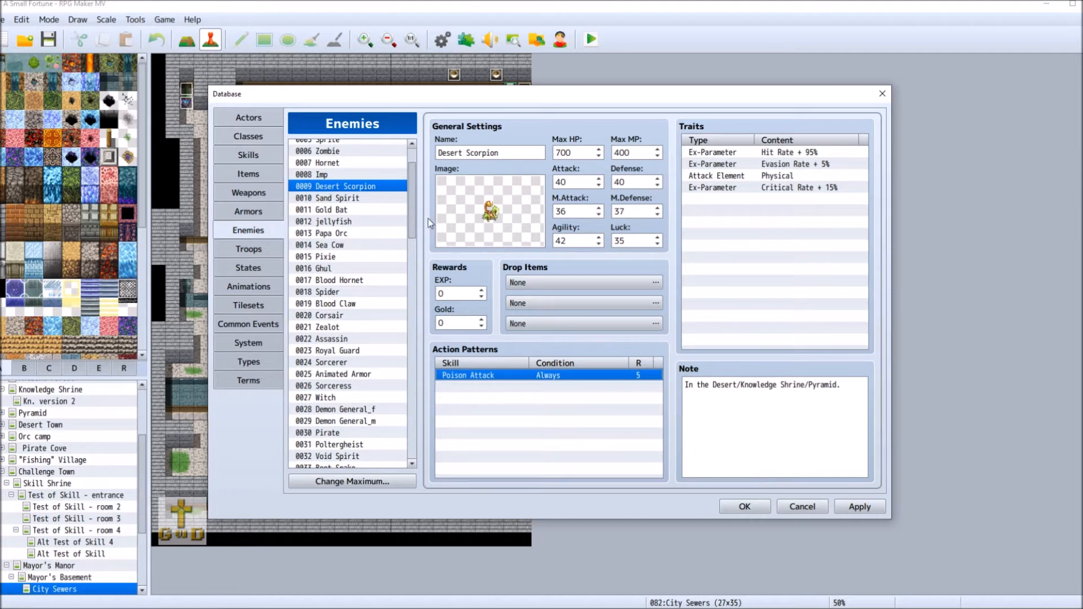
Replace the 0018 Spider enemy's Attack action with skill 0231 Poison Attack at rating 3.
click(365, 222)
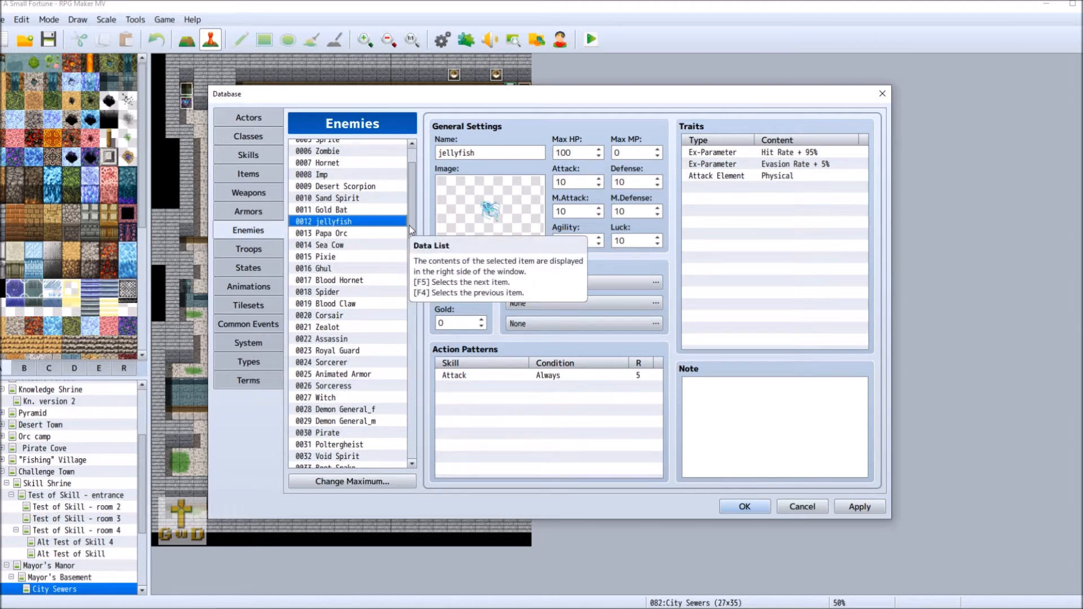
drag(411, 226, 410, 242)
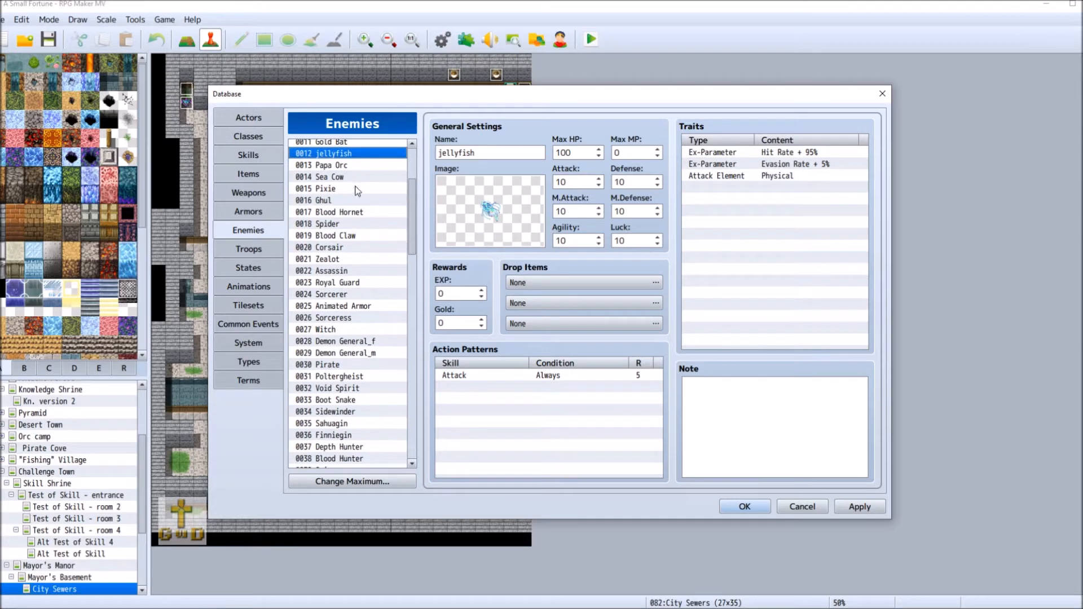
click(367, 224)
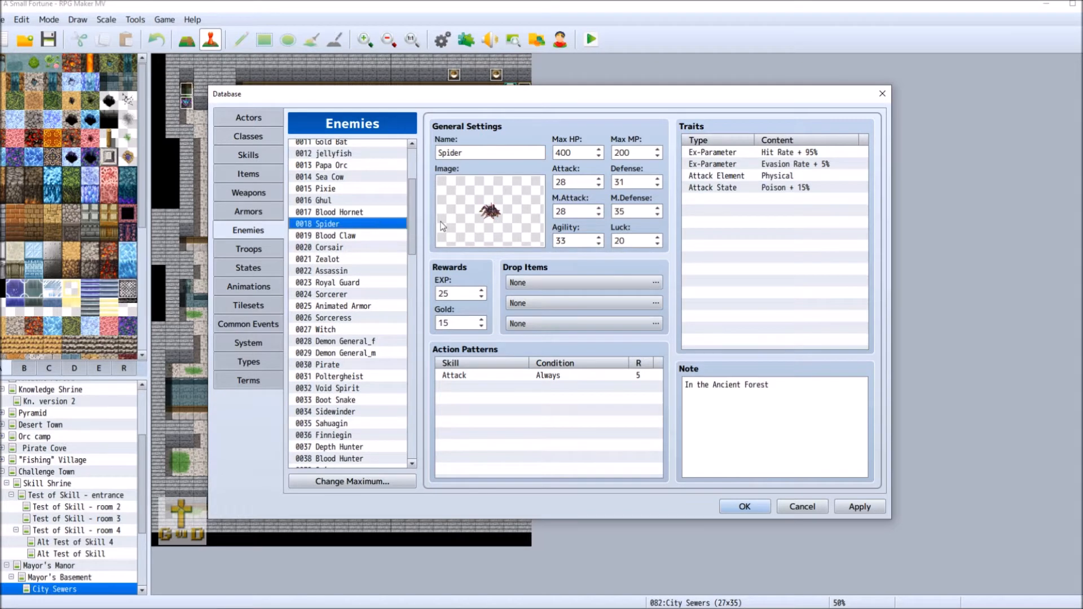
click(536, 376)
right_click(535, 375)
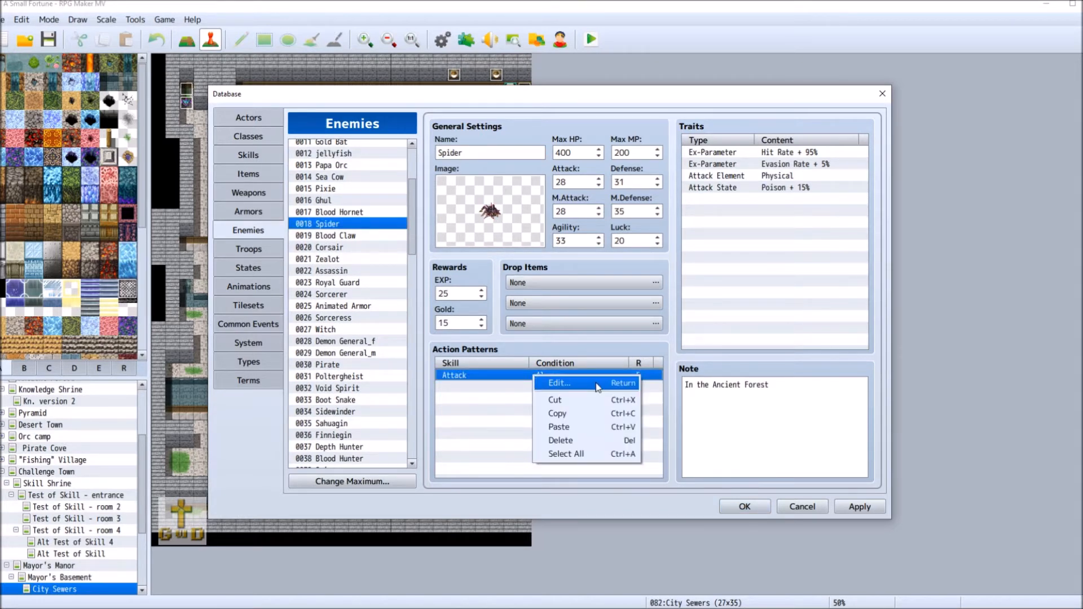
click(667, 391)
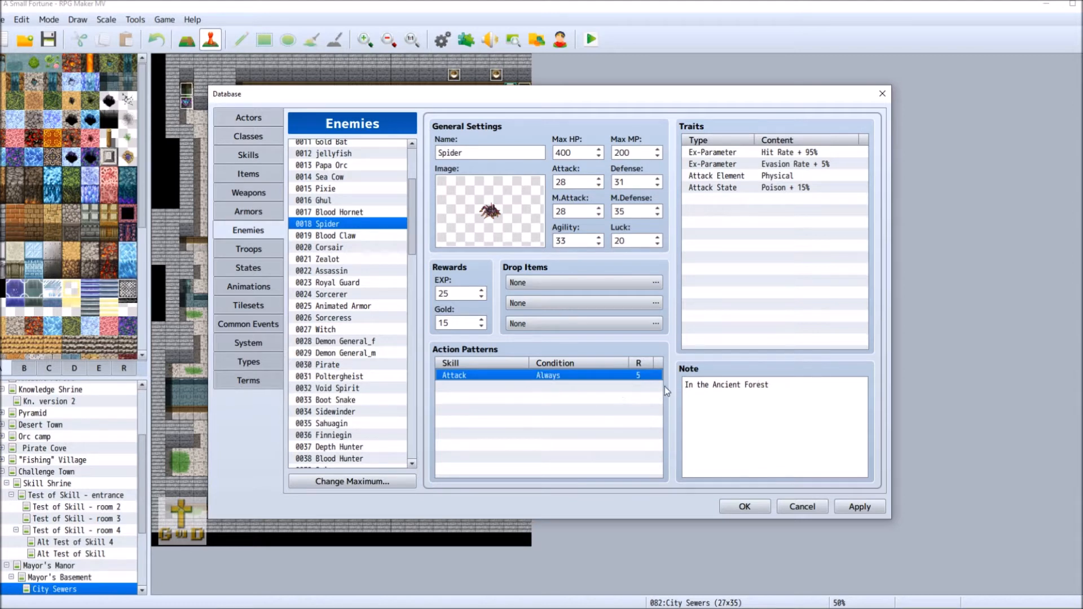
double_click(661, 387)
click(508, 330)
scroll(615, 331, down, 3)
drag(613, 327, 610, 575)
click(519, 524)
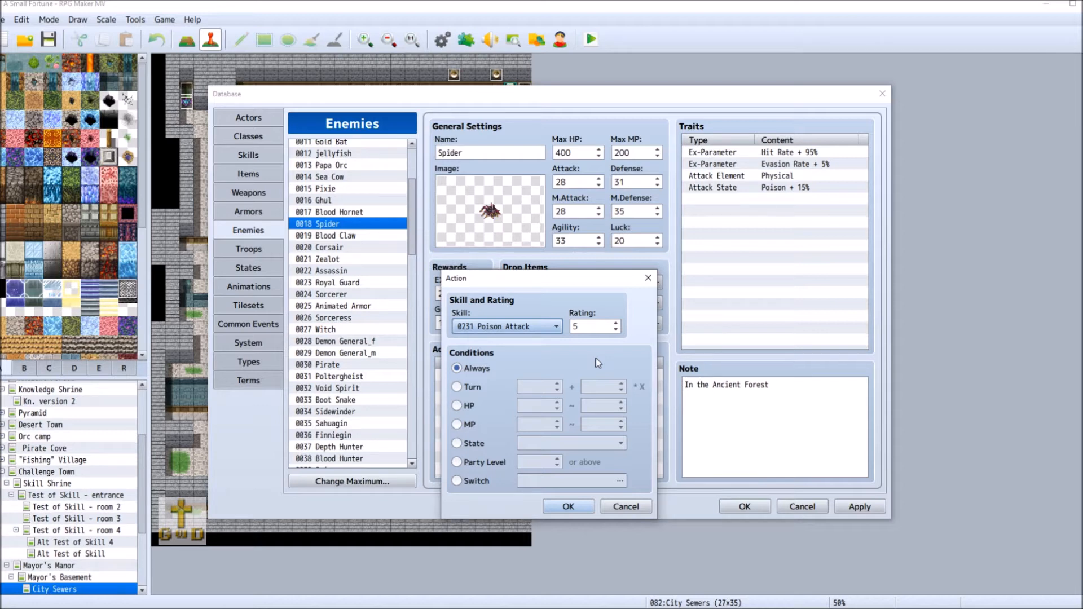
click(616, 330)
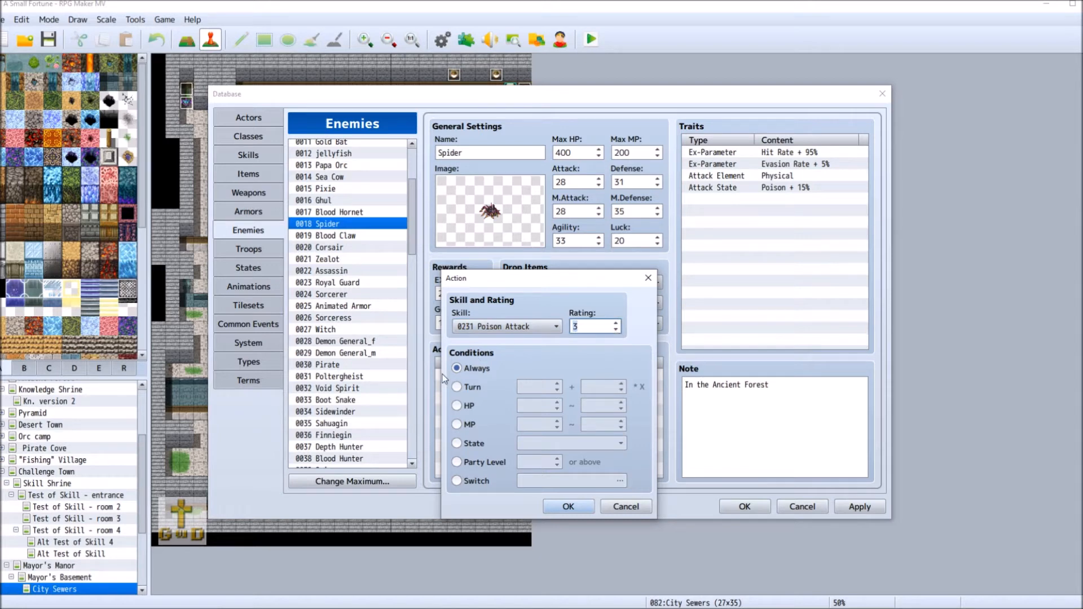
click(571, 506)
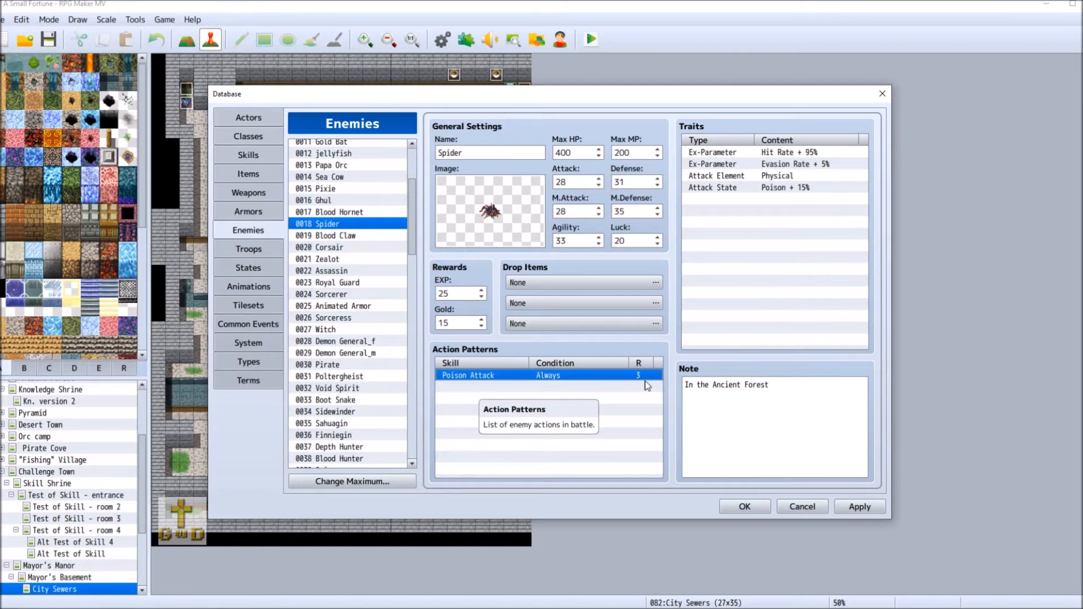
Examine the Turn and State condition options for a new Spider action, and discard that action.
right_click(472, 388)
click(521, 406)
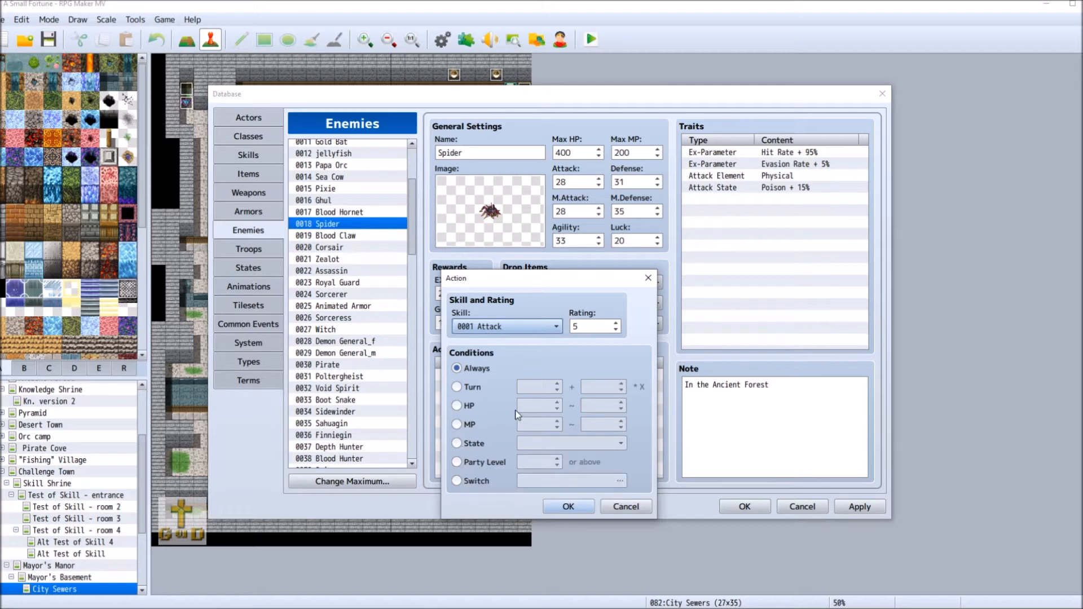
click(470, 390)
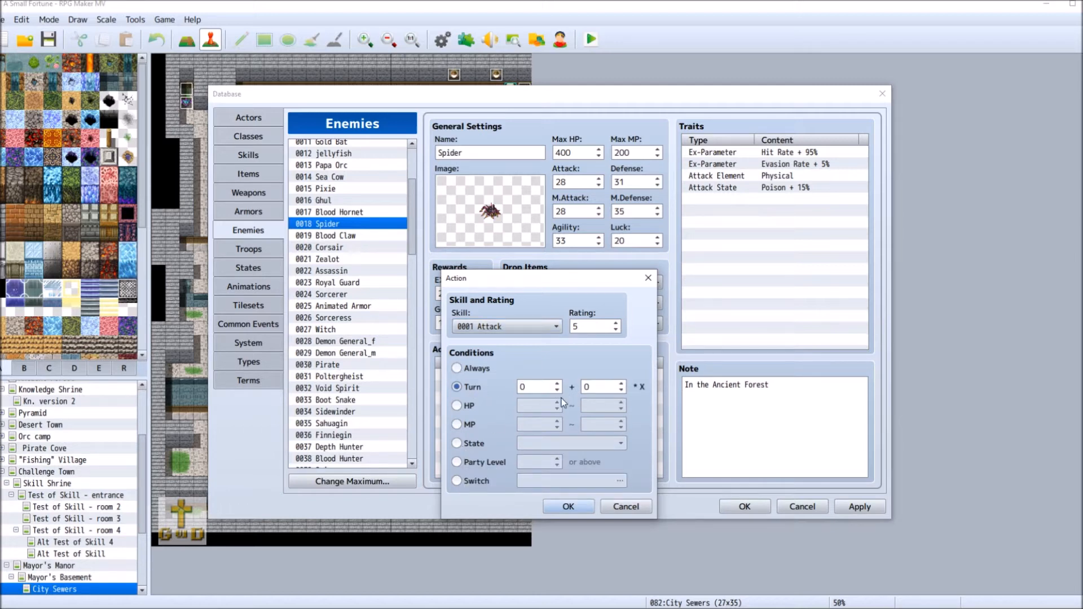
click(476, 445)
click(574, 443)
scroll(573, 444, down, 4)
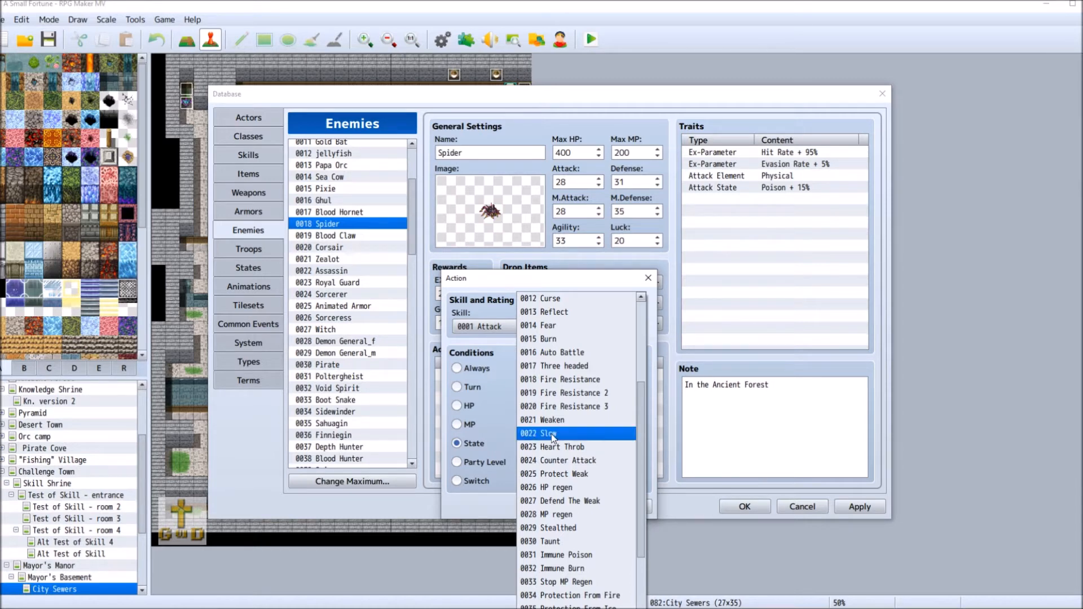
click(583, 324)
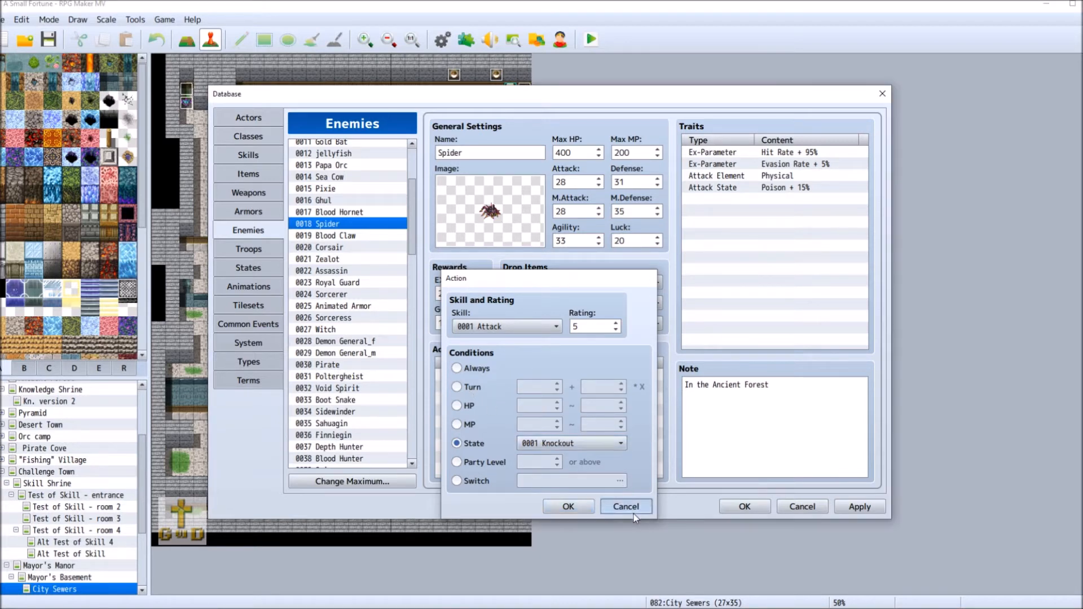
click(627, 508)
Change the condition of the Spider's Poison Attack action to Turn 2 + 2 * X.
right_click(505, 376)
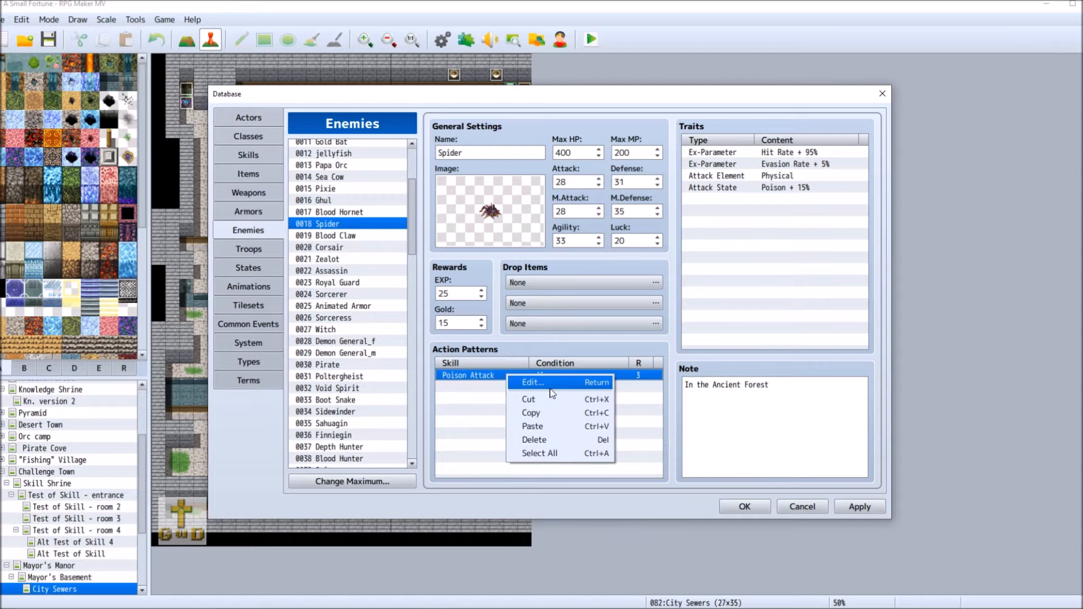
click(539, 384)
click(457, 387)
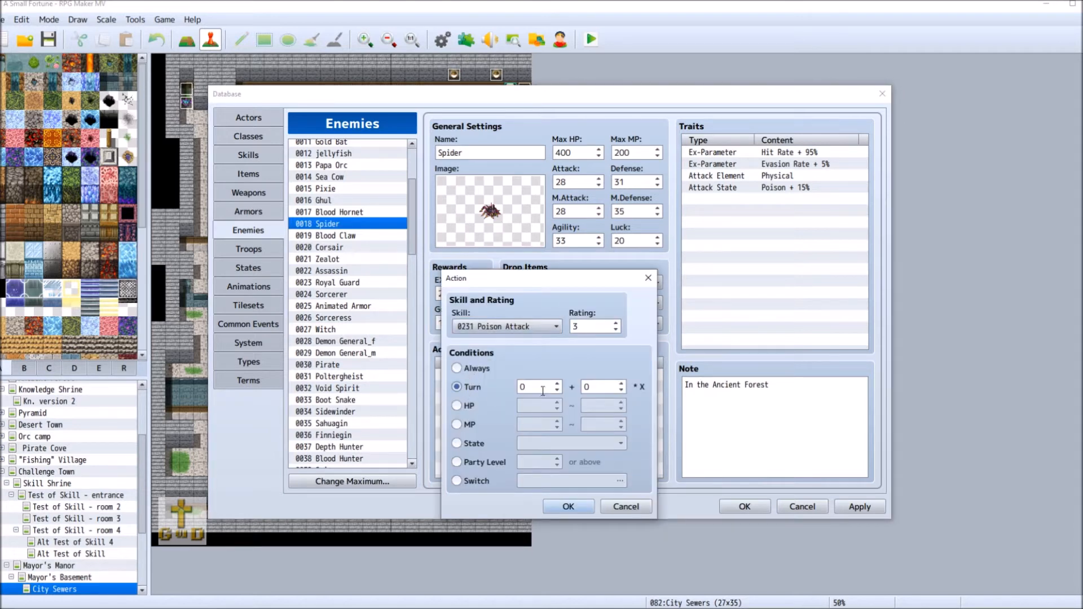
click(530, 387)
mouse_move(588, 387)
text(2)
key(Tab)
text(2)
click(569, 506)
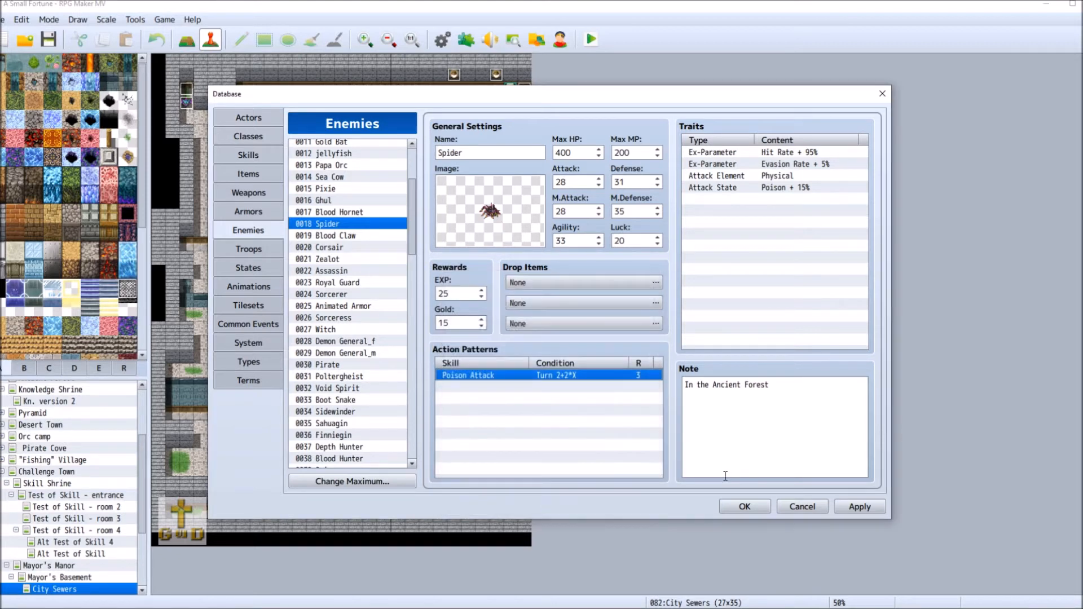
Add a second Spider action using 0001 Attack with rating 5 and the Always condition.
click(482, 389)
right_click(482, 395)
click(496, 398)
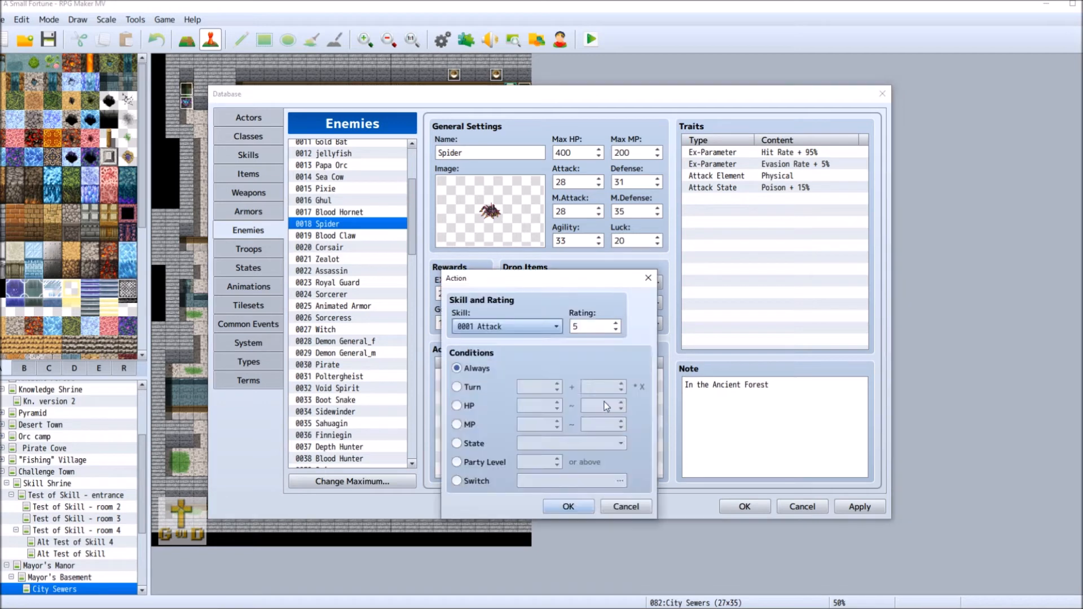
click(568, 506)
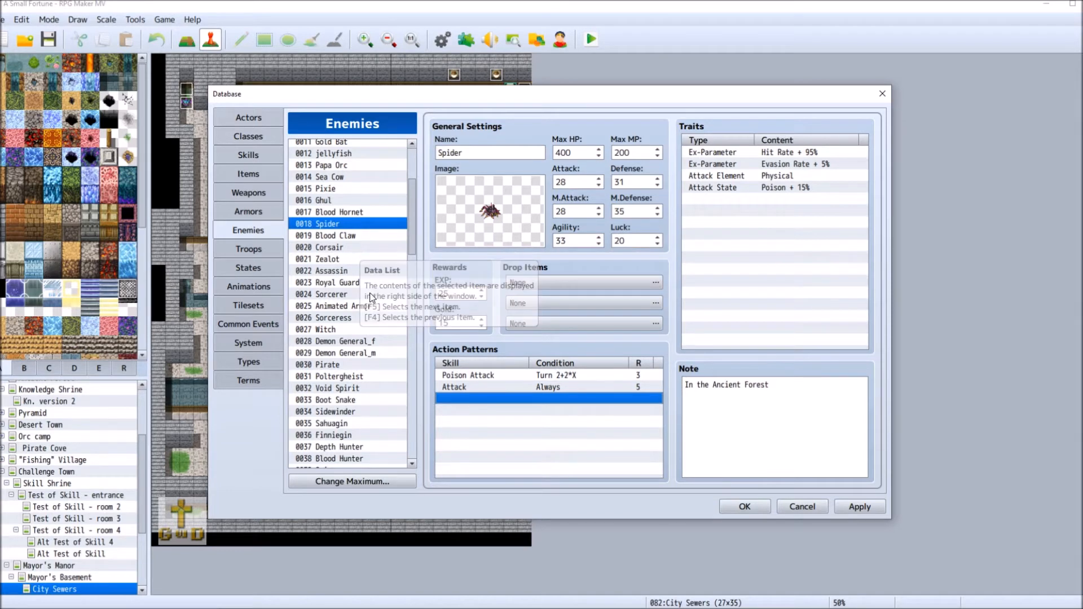
Compare the stats, traits and action patterns of the 0033 Boot Snake and 0018 Spider enemies.
click(365, 400)
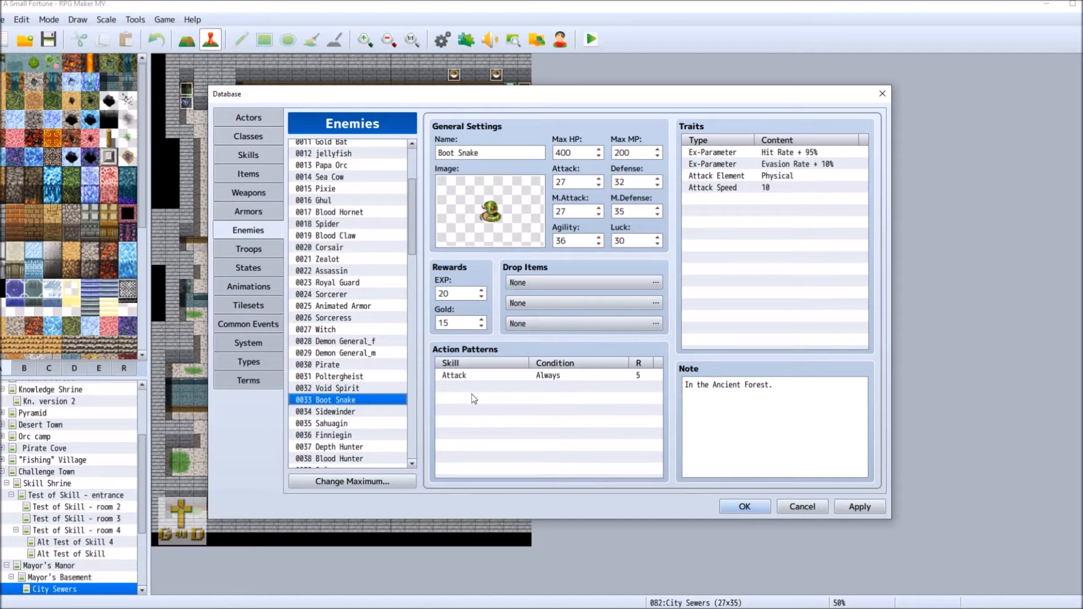
mouse_move(472, 394)
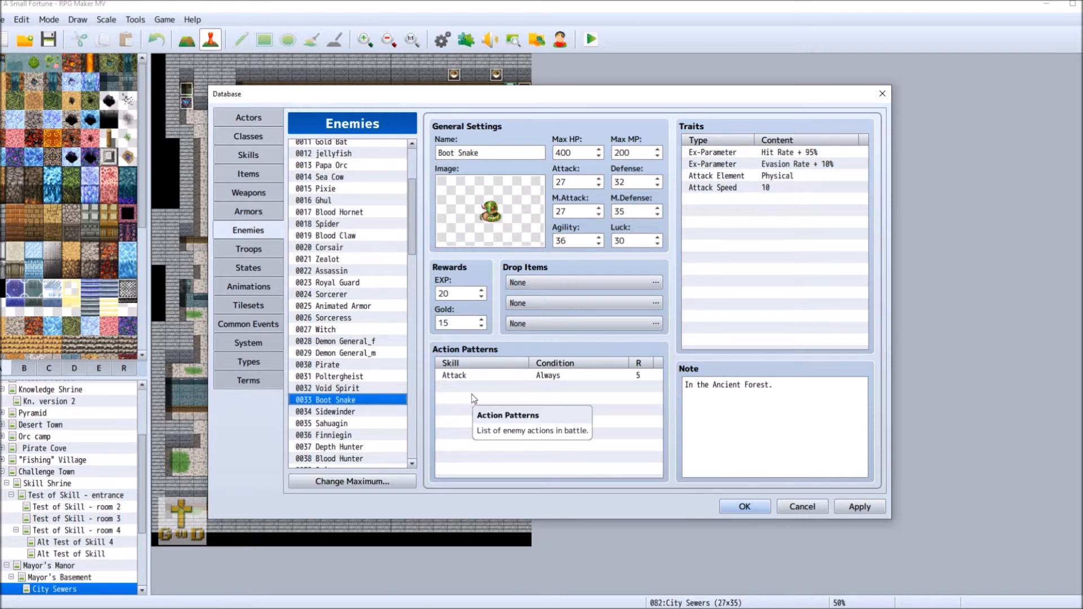
mouse_move(366, 227)
click(367, 226)
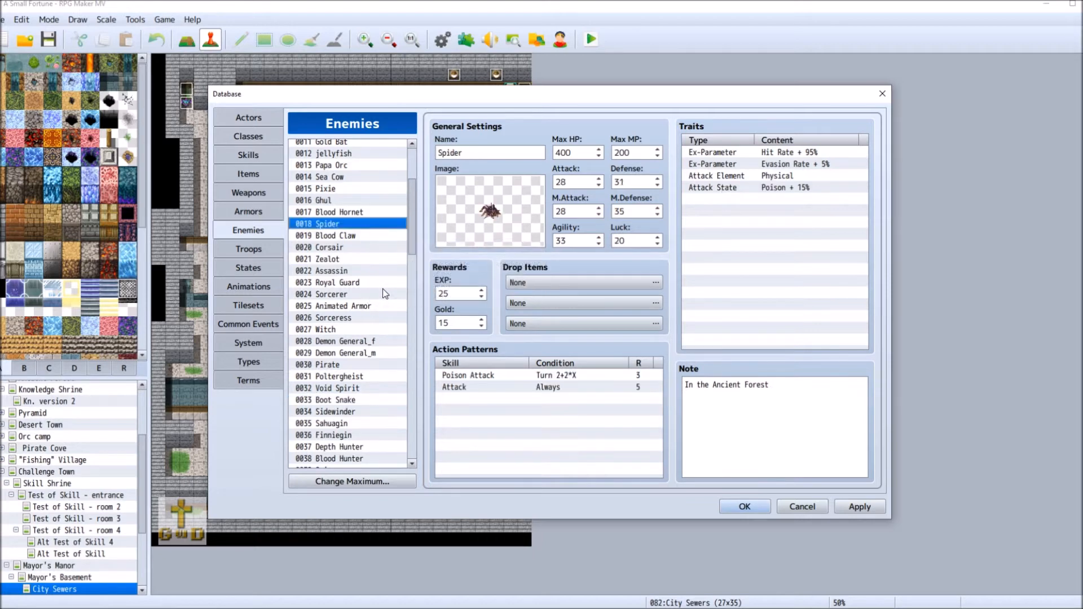
mouse_move(388, 383)
click(369, 399)
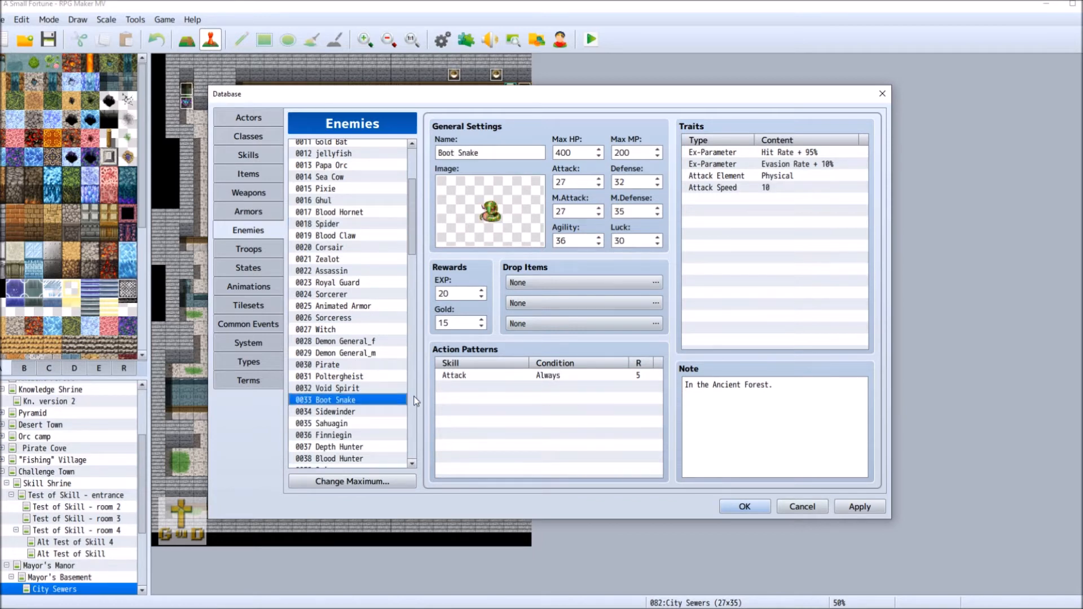
Change the 0034 Sidewinder's existing Attack action to the 0231 Poison Attack skill, with rating 5 and the Always condition.
scroll(412, 233, up, 4)
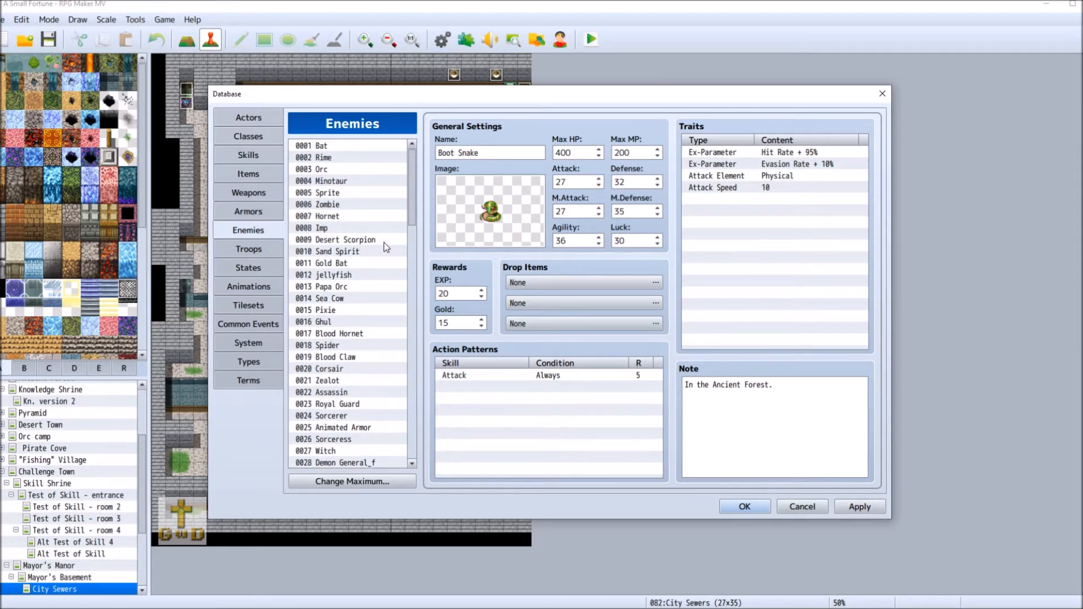
drag(411, 210, 411, 282)
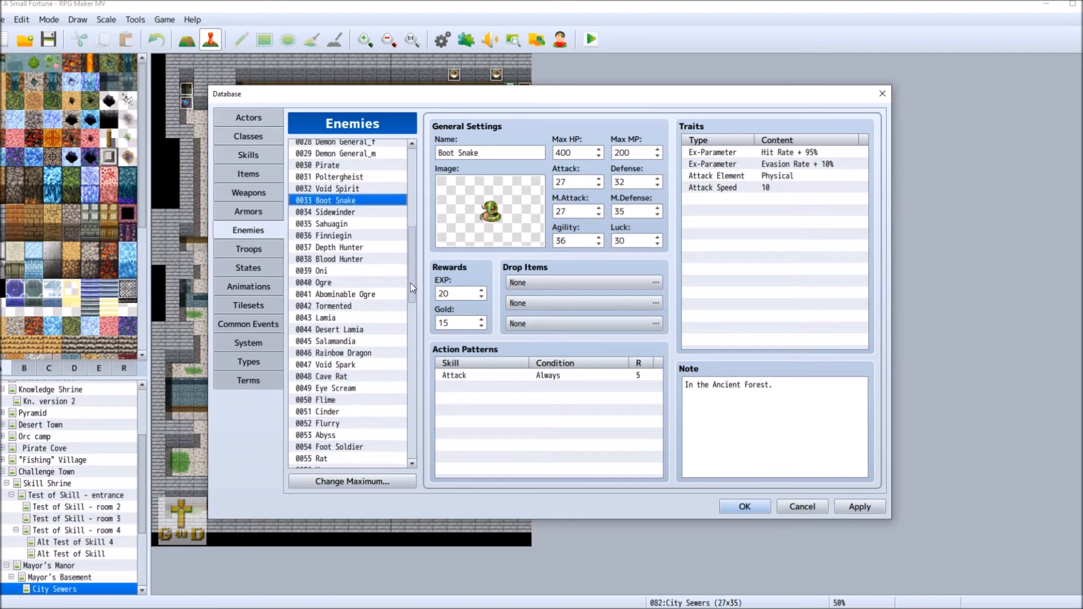
click(365, 213)
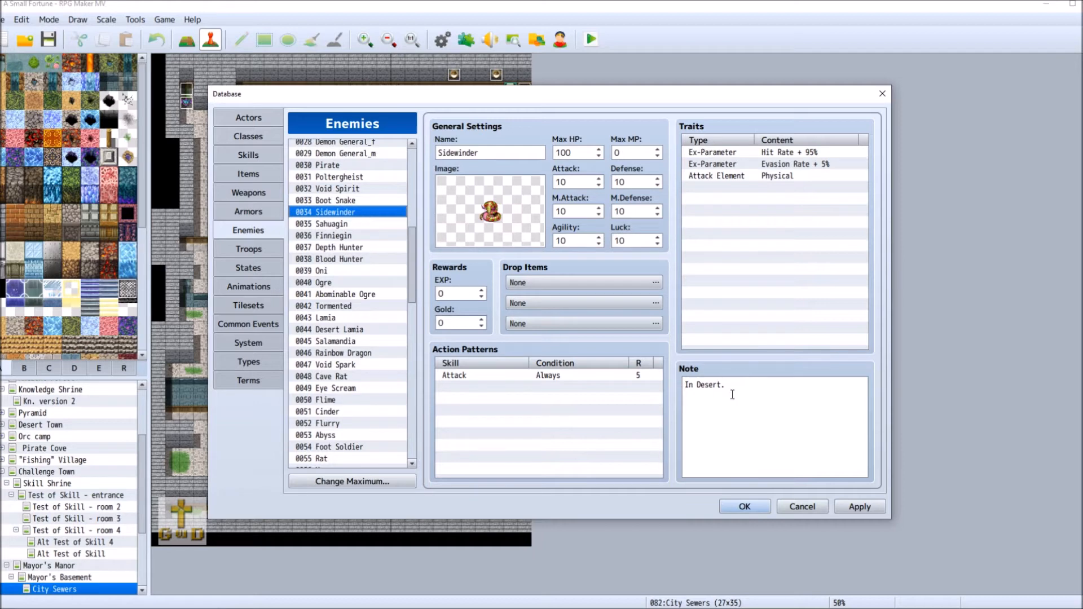
right_click(477, 376)
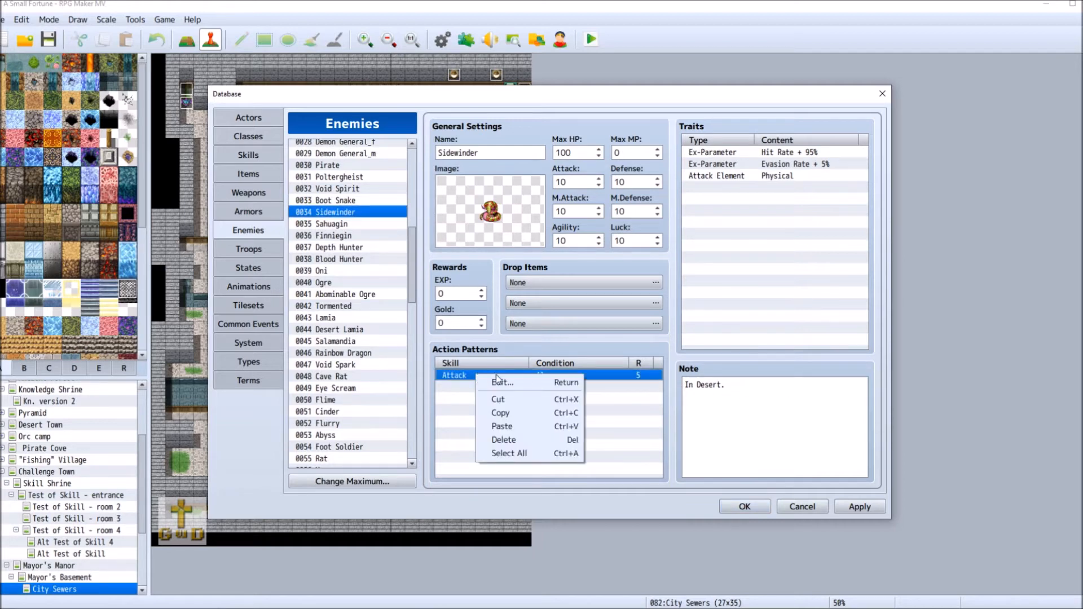
click(530, 379)
click(520, 328)
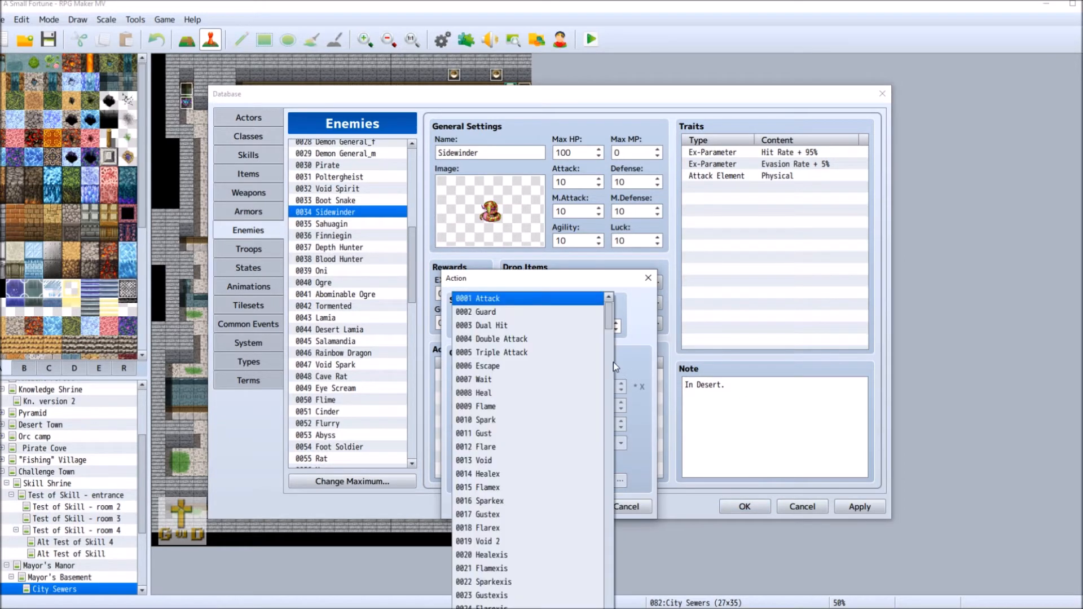
drag(604, 311, 606, 567)
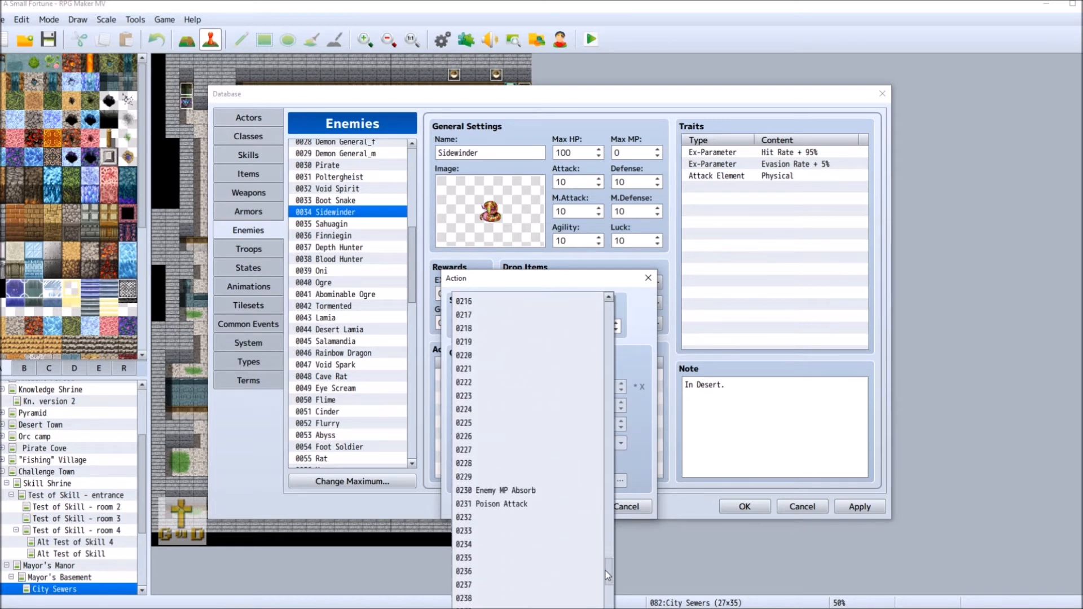
click(522, 501)
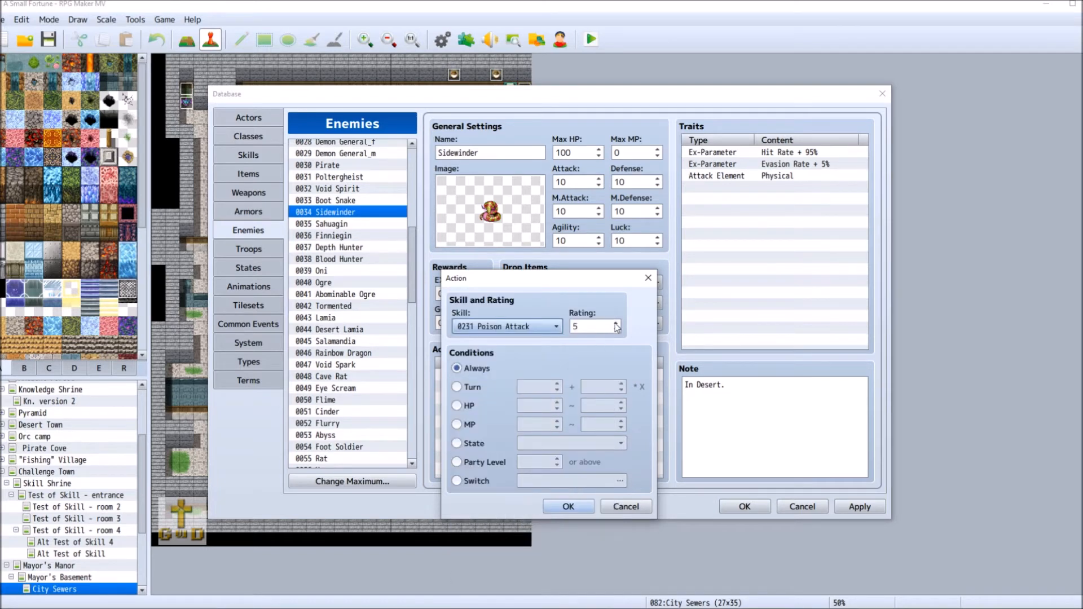
click(569, 507)
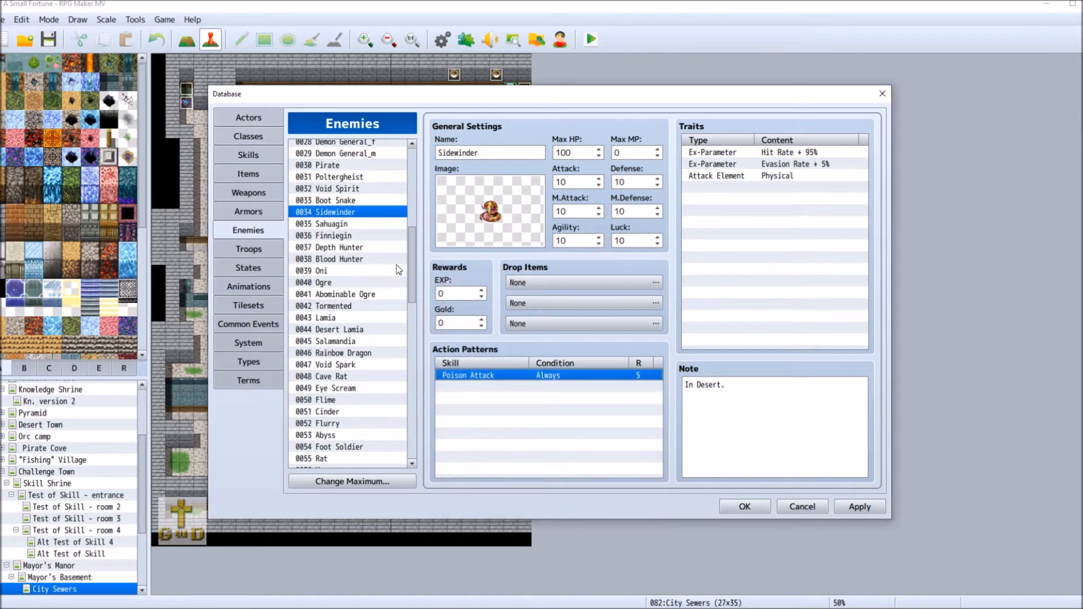
Review the Lamia, Desert Lamia and Cave Rat settings and look through the enemy list for other poison users.
click(342, 318)
right_click(374, 330)
click(374, 329)
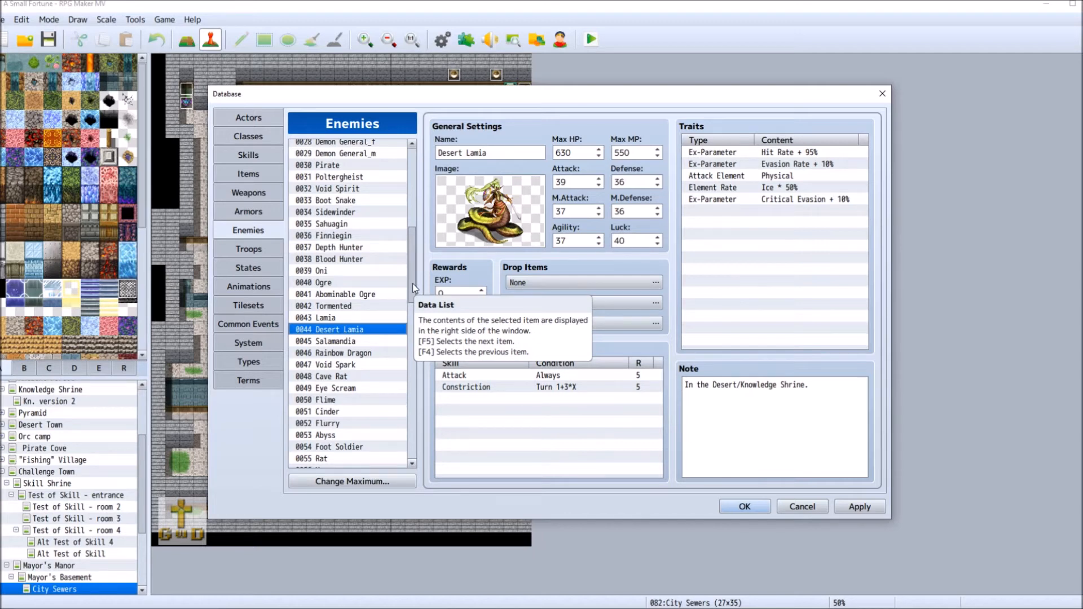
click(364, 377)
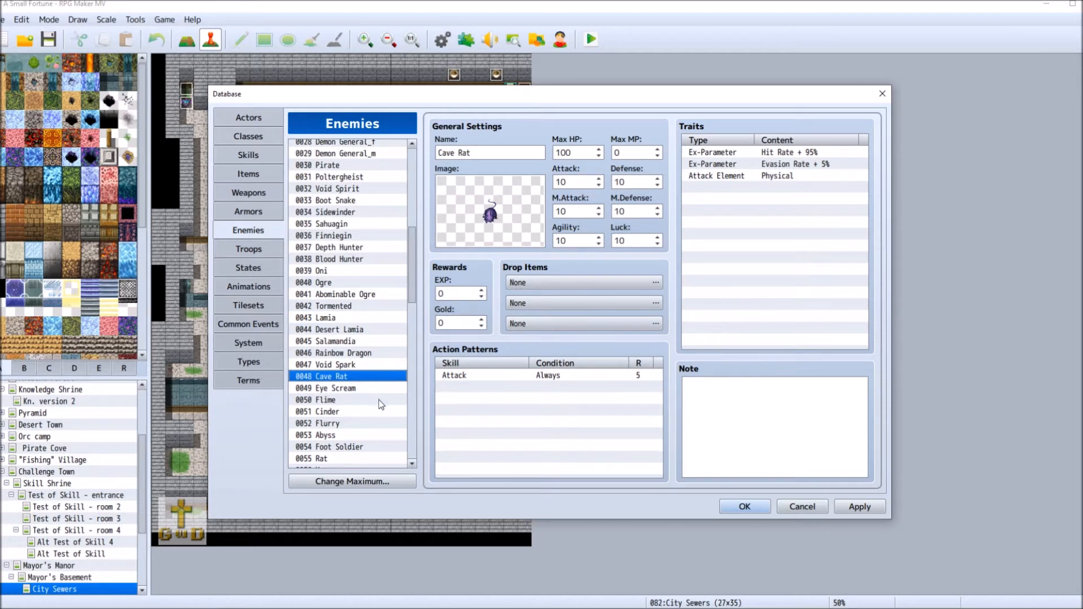
scroll(360, 434, down, 4)
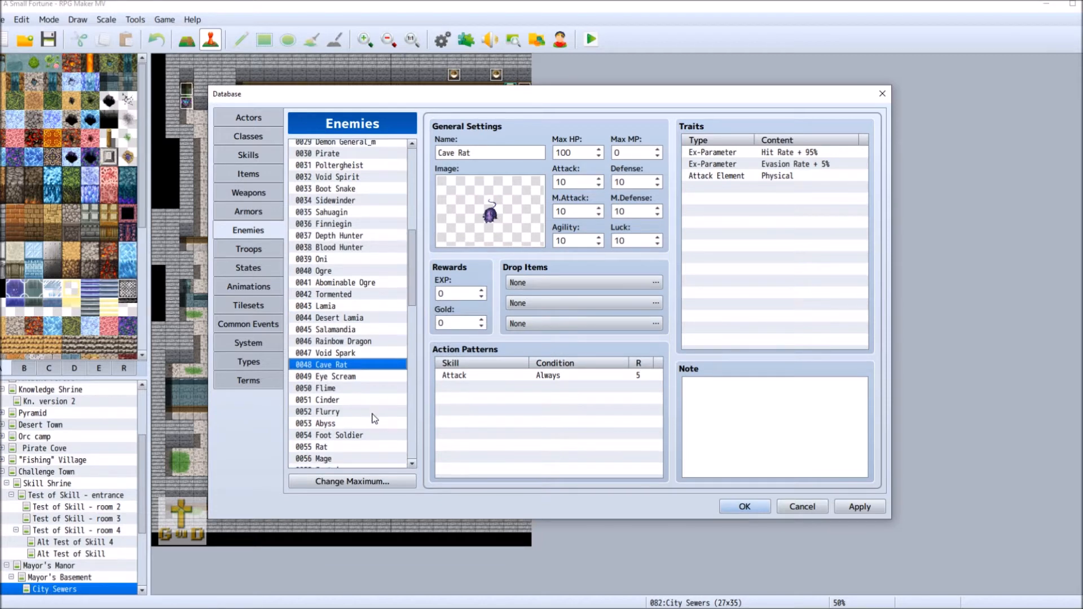
scroll(373, 418, down, 4)
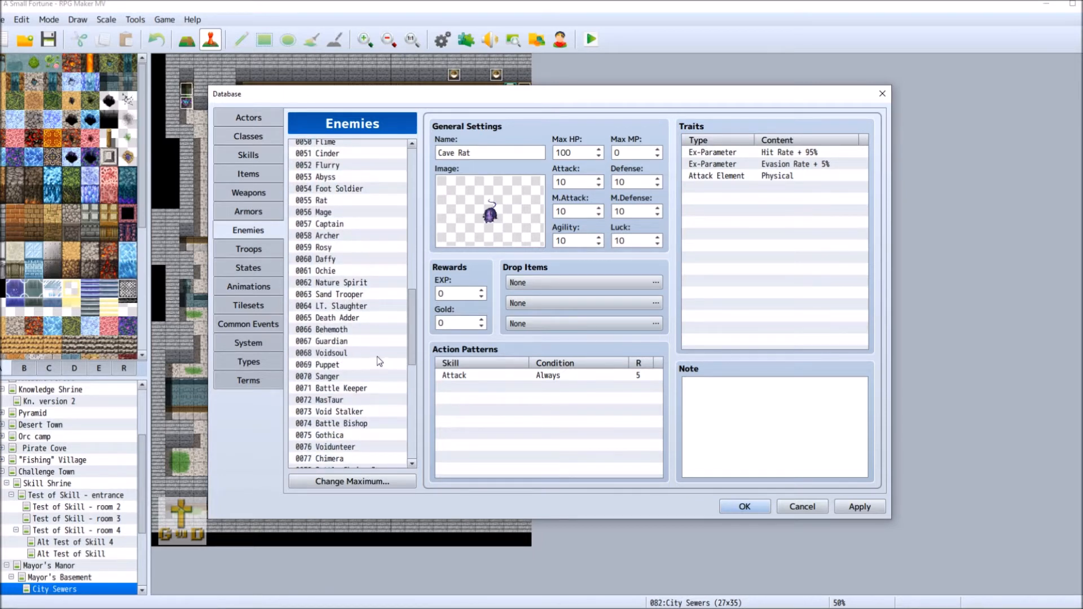
scroll(379, 363, down, 4)
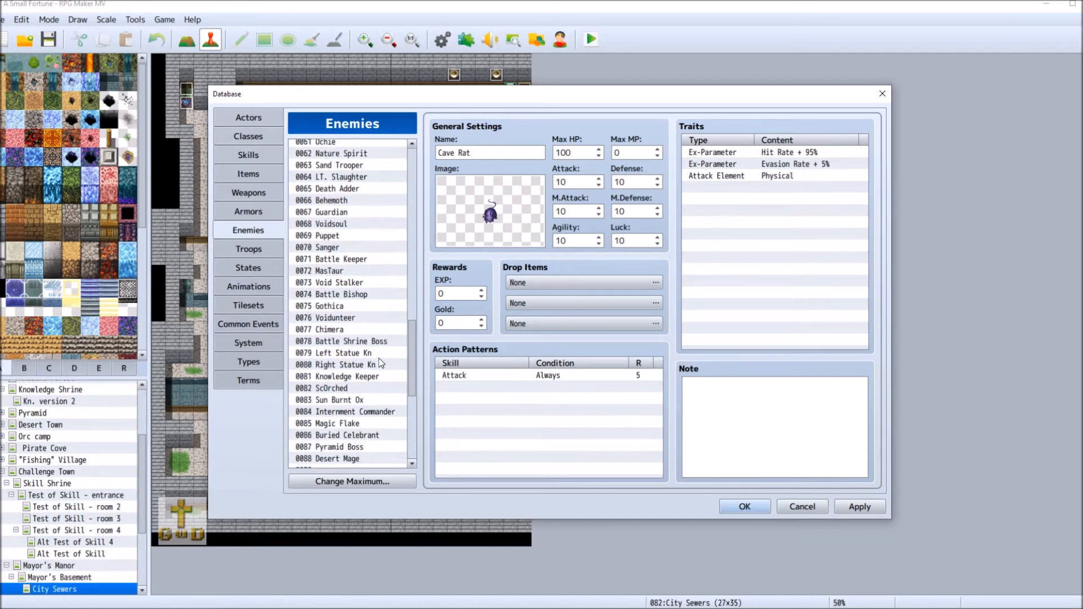
Create a new action for the 0077 Chimera using the 0231 Poison Attack skill with rating 5.
click(353, 331)
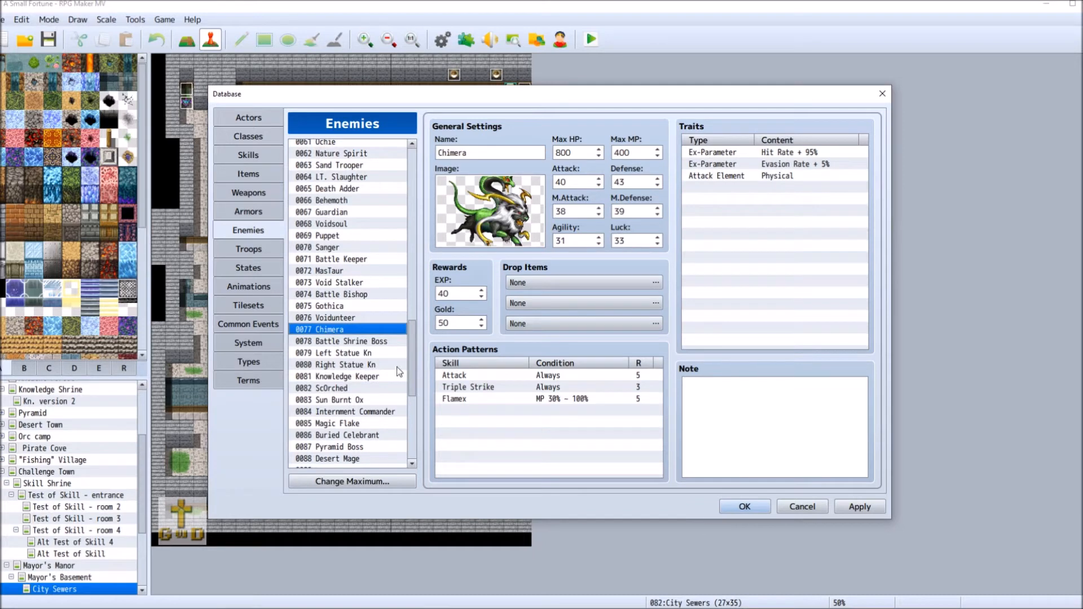
right_click(427, 390)
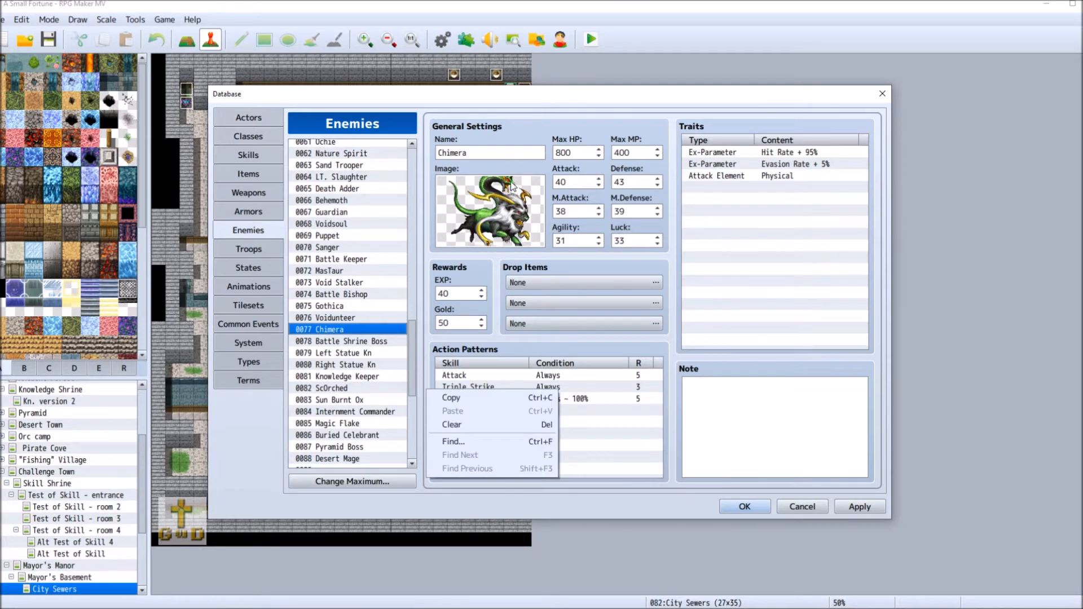
click(623, 438)
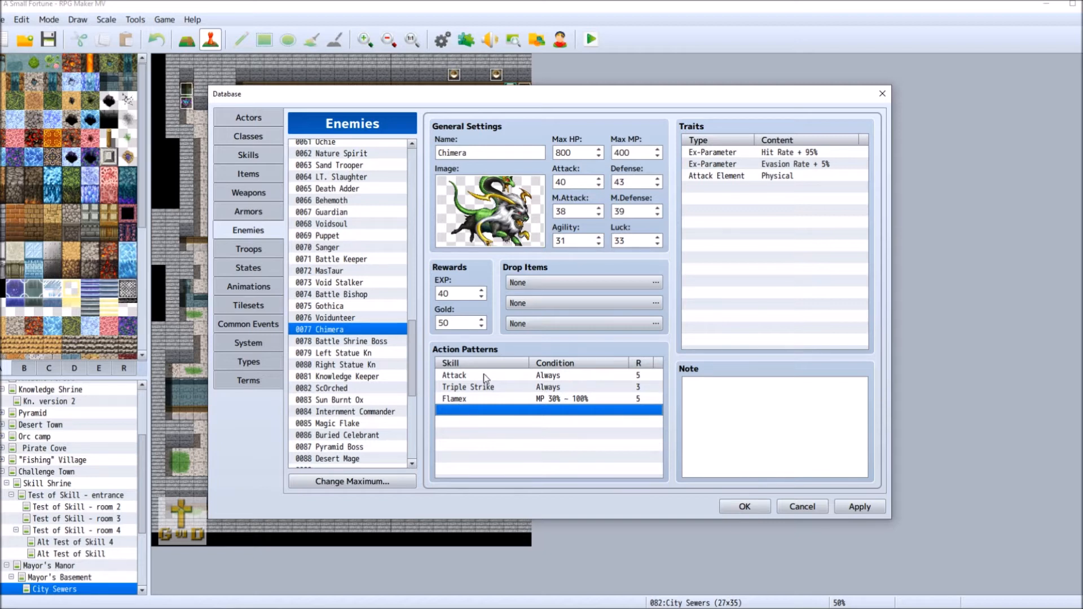
double_click(480, 411)
click(519, 327)
drag(613, 313, 597, 575)
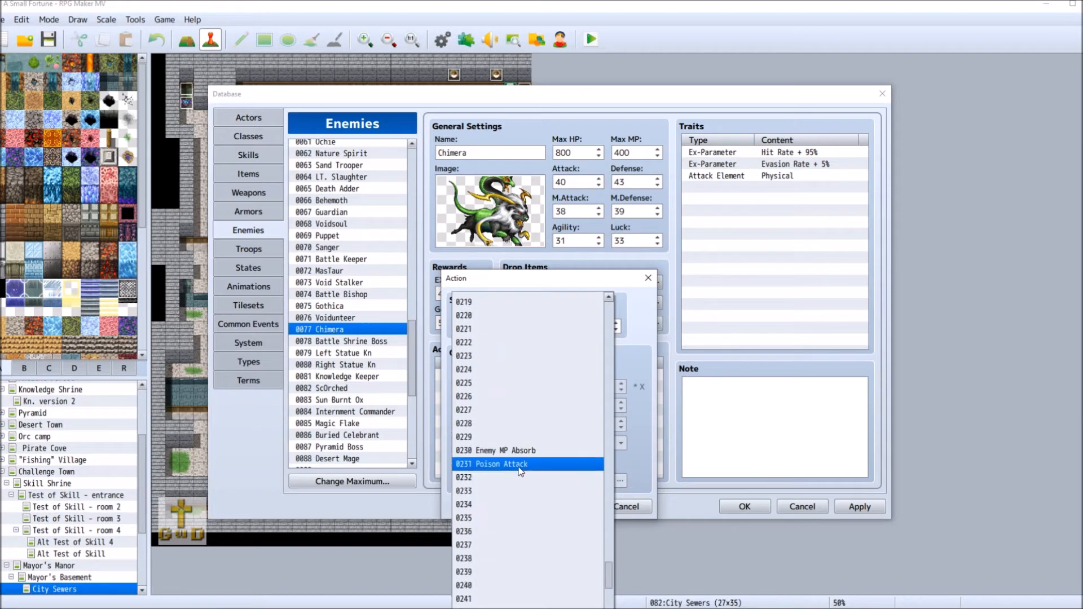
click(520, 465)
key(Tab)
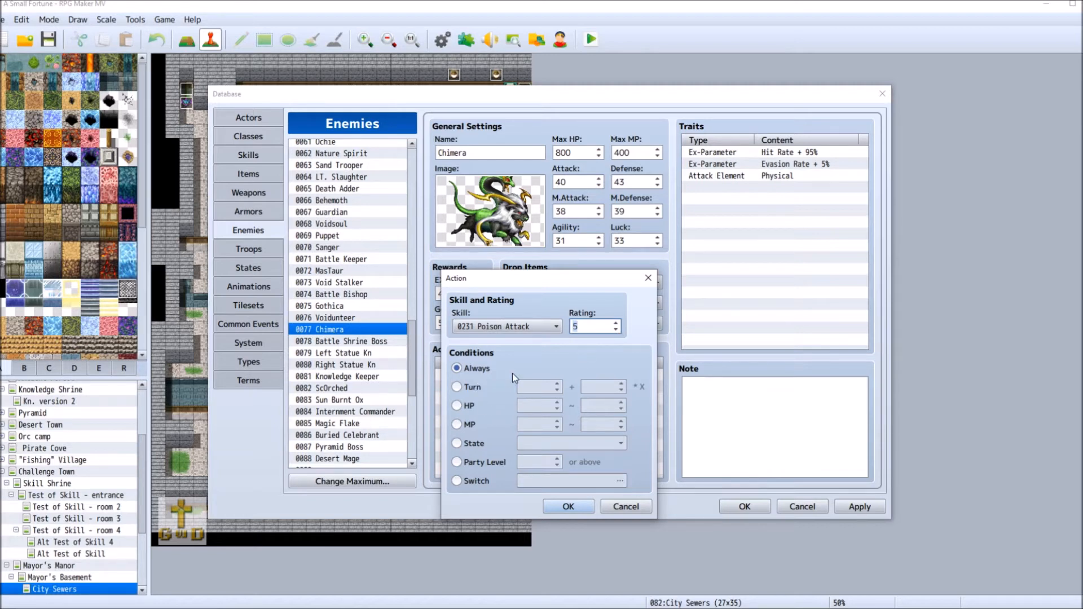
Set the Chimera's Poison Attack condition to Turn 2 + 2 * X and save the action.
click(457, 387)
click(534, 387)
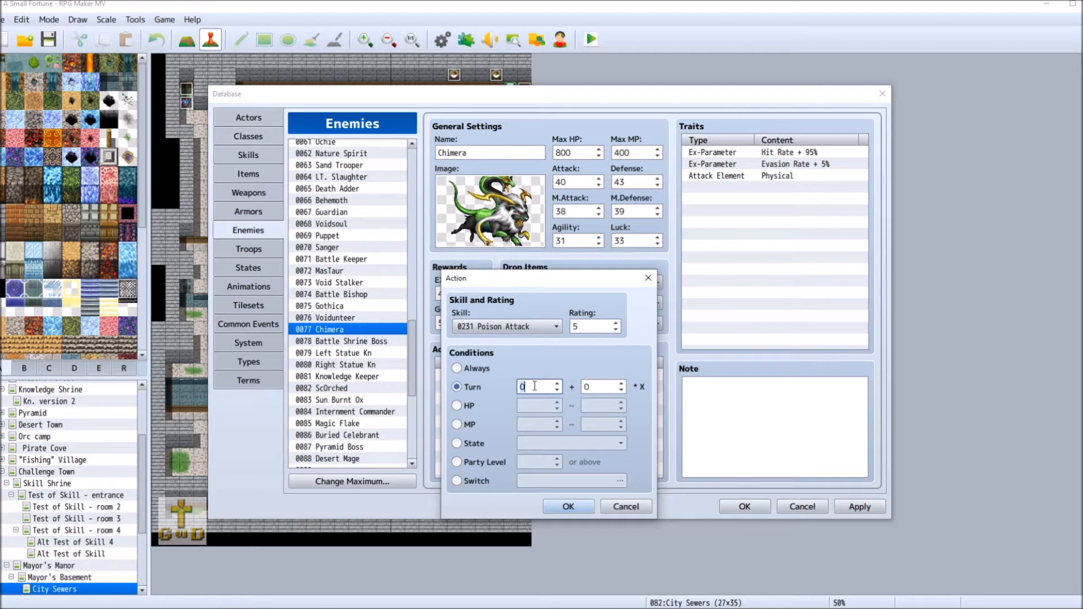
text(2)
key(Tab)
text(2)
click(581, 506)
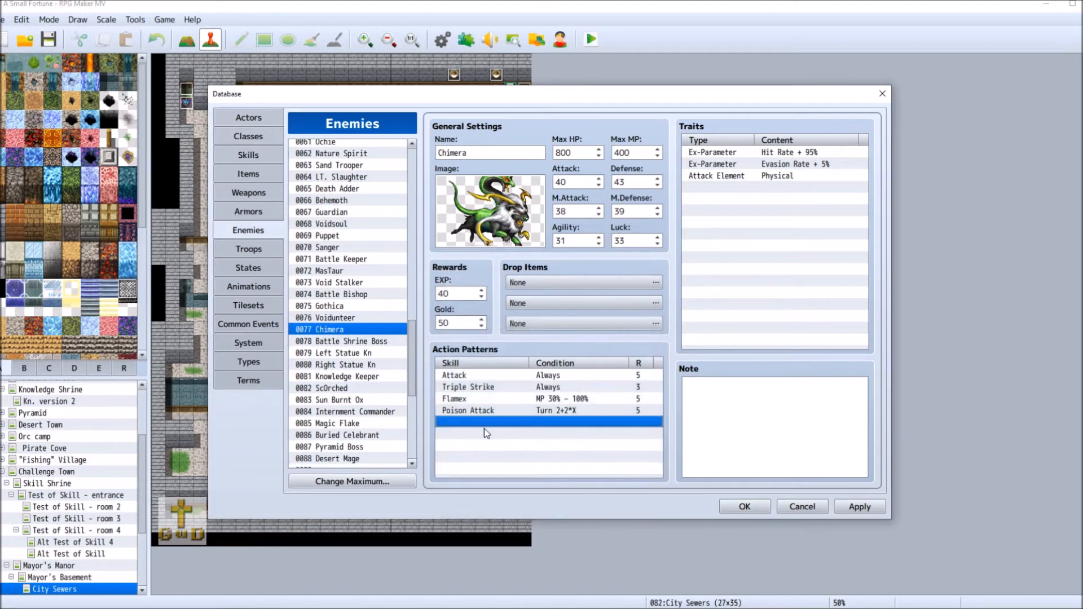
Change the condition of the Chimera's Attack action to Turn 1 + 5 * X.
right_click(497, 377)
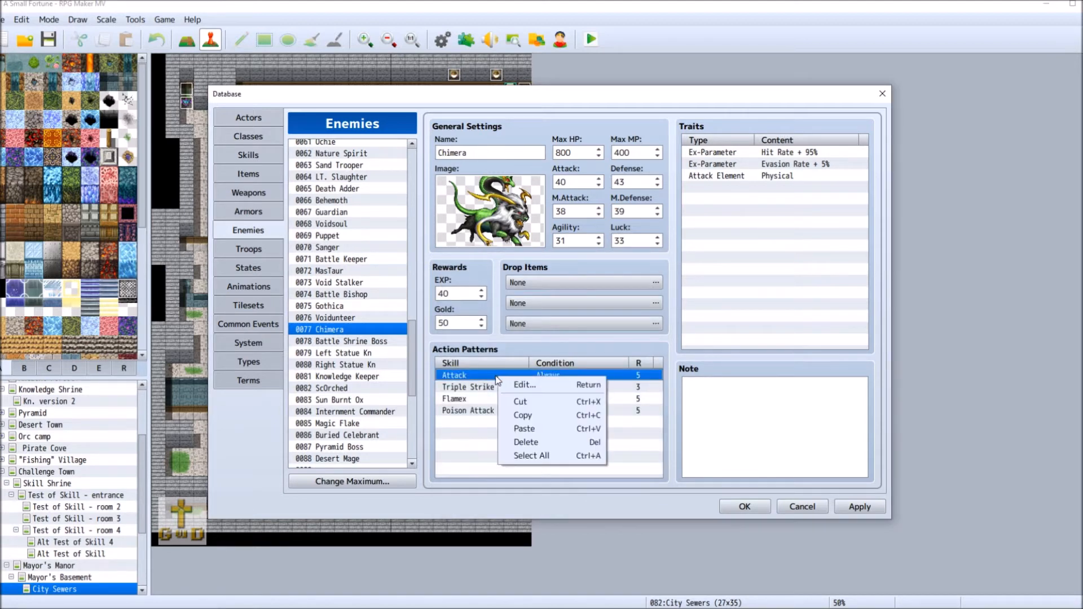
click(472, 423)
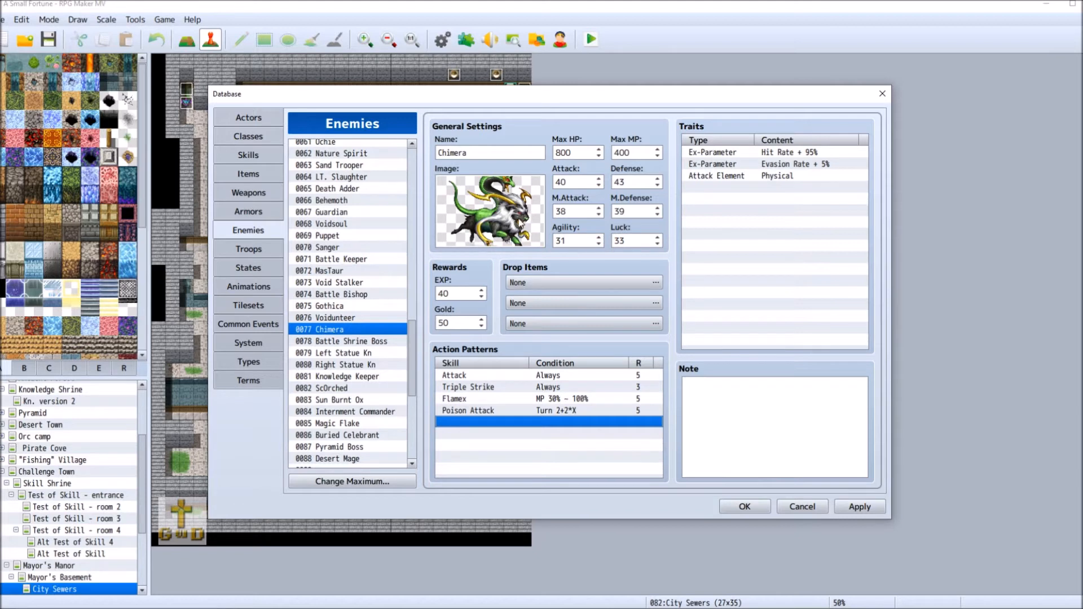
click(483, 376)
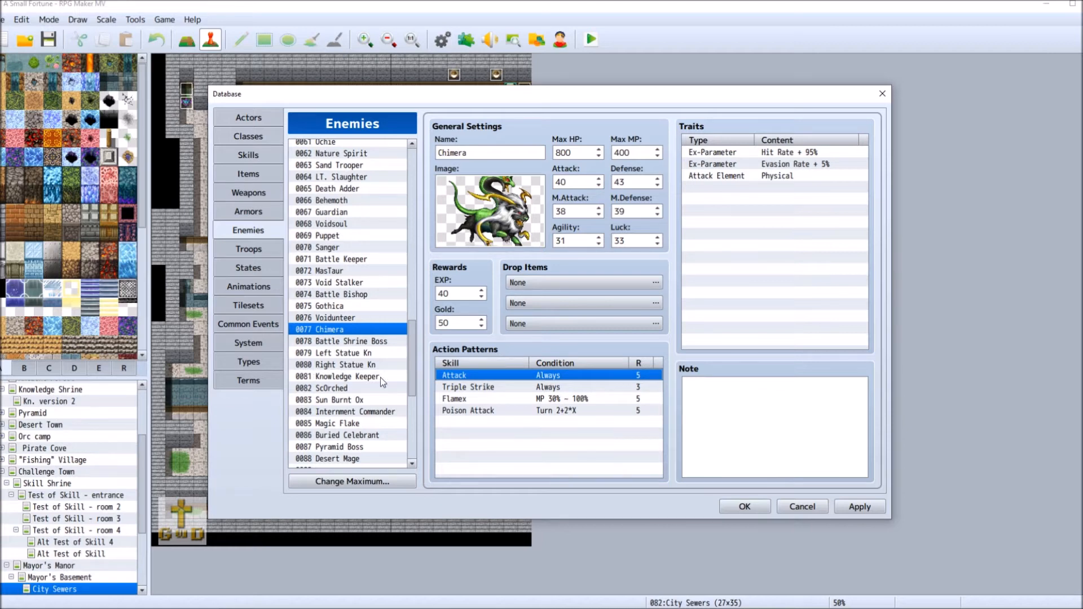
right_click(521, 375)
click(562, 389)
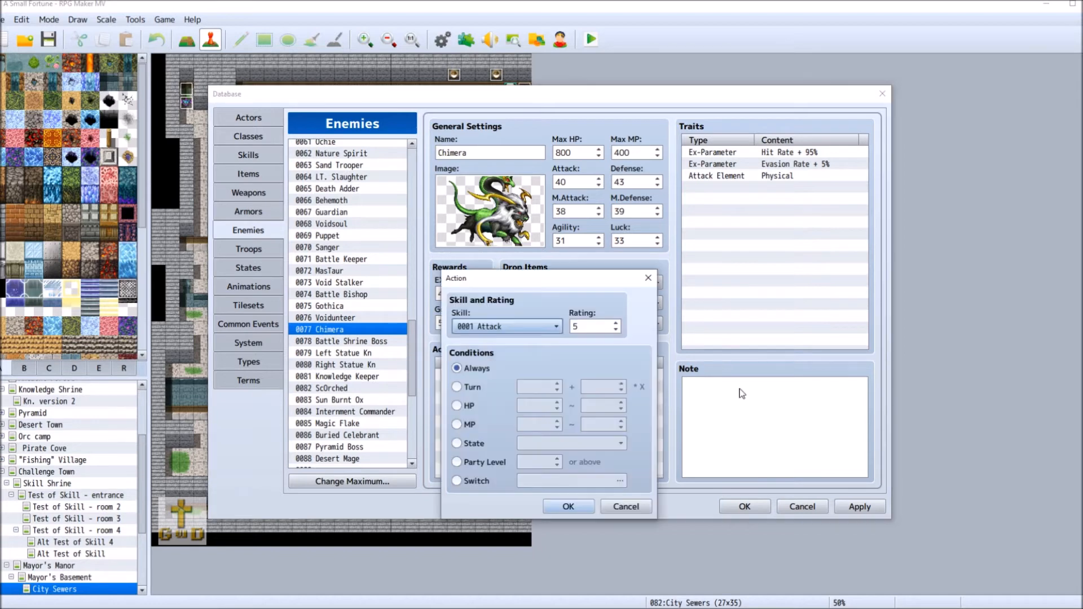
click(472, 388)
click(541, 385)
key(BackSpace)
text(1)
key(Tab)
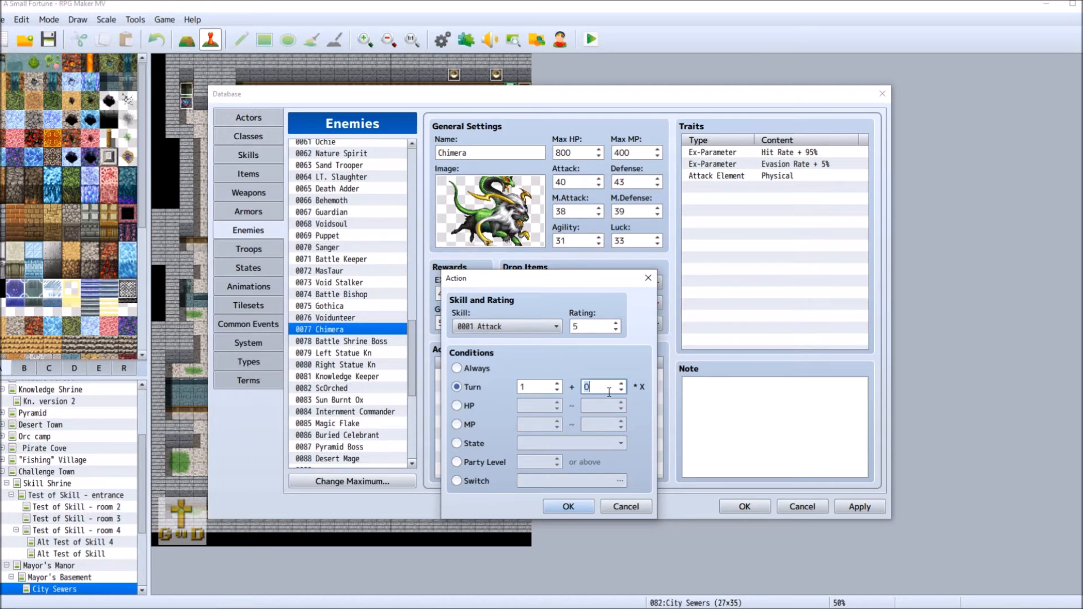
text(5)
click(569, 507)
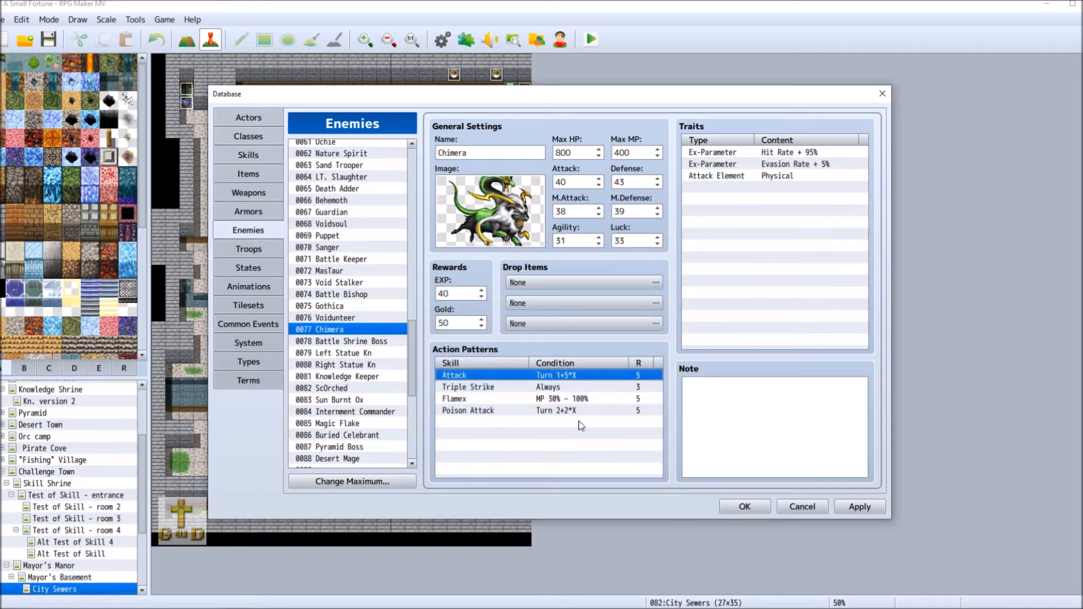
Set the repeat interval of the Chimera's Attack action to 4, giving Turn 1 + 4 * X.
right_click(586, 382)
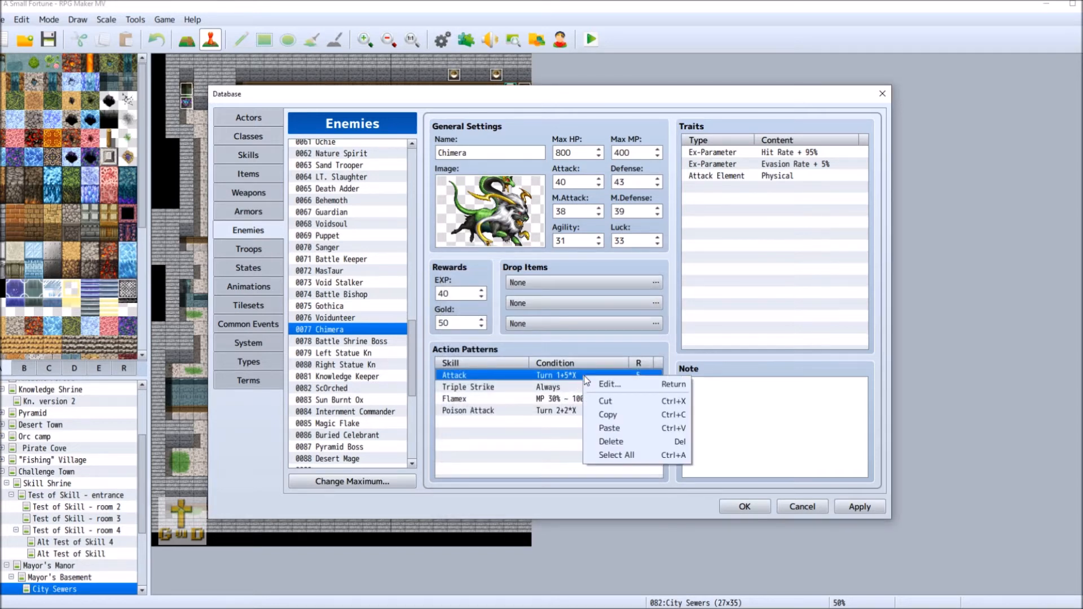
click(611, 384)
double_click(593, 386)
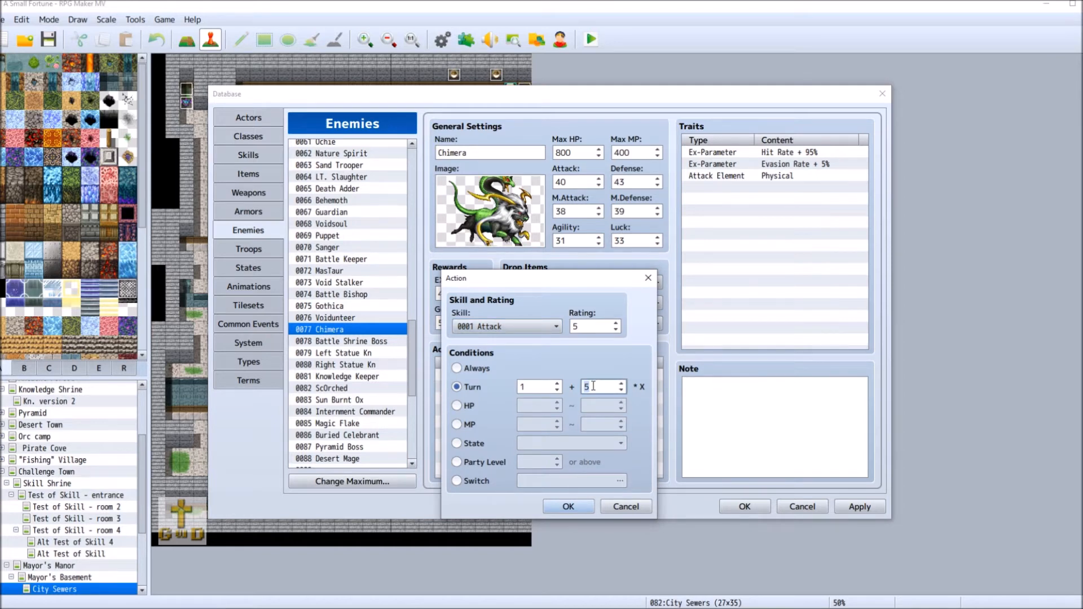
text(4)
click(583, 507)
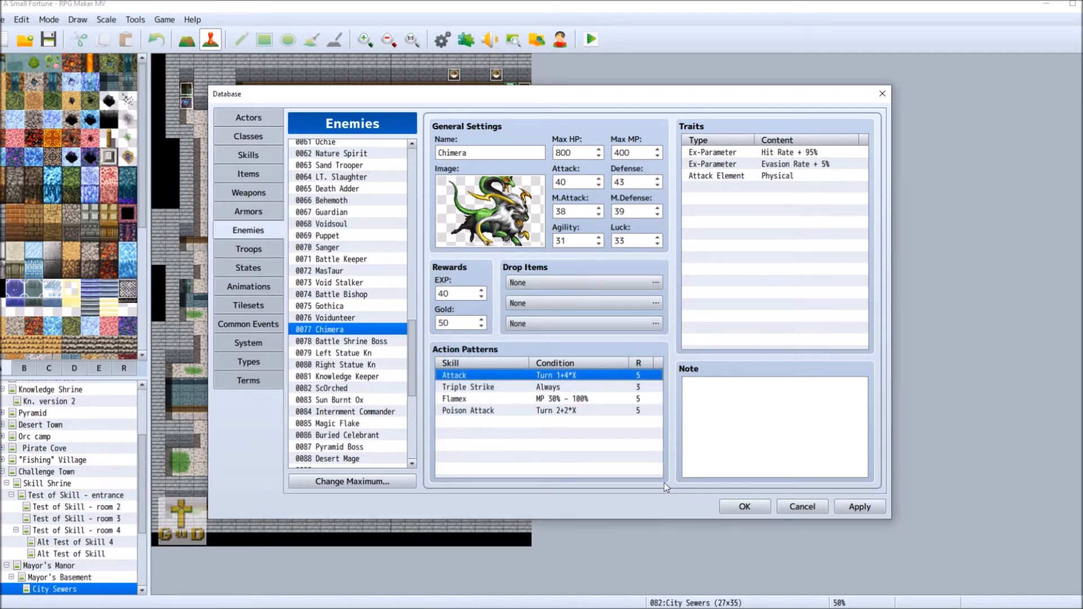
Replace the 0097 Tunnel Rat's Attack action with the 0231 Poison Attack skill, rating 5, under the Always condition.
scroll(383, 392, down, 3)
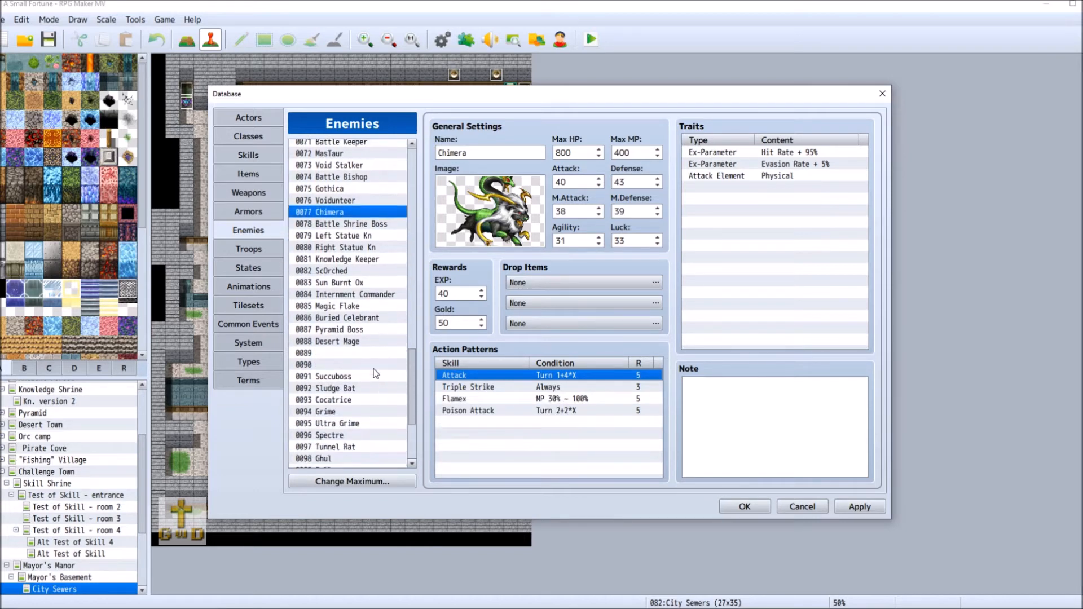
click(364, 306)
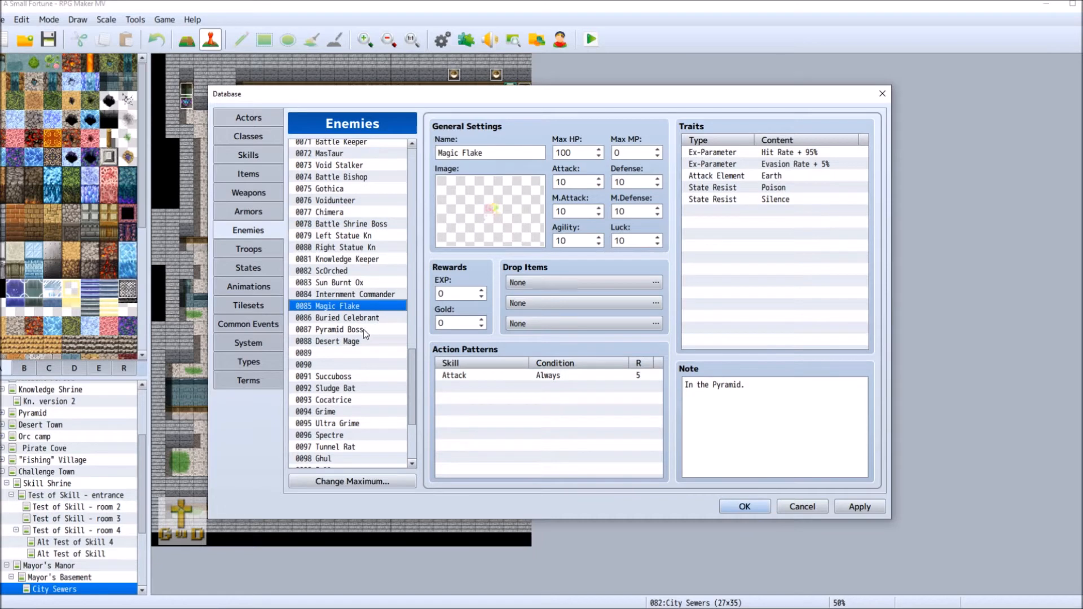
scroll(364, 350, down, 2)
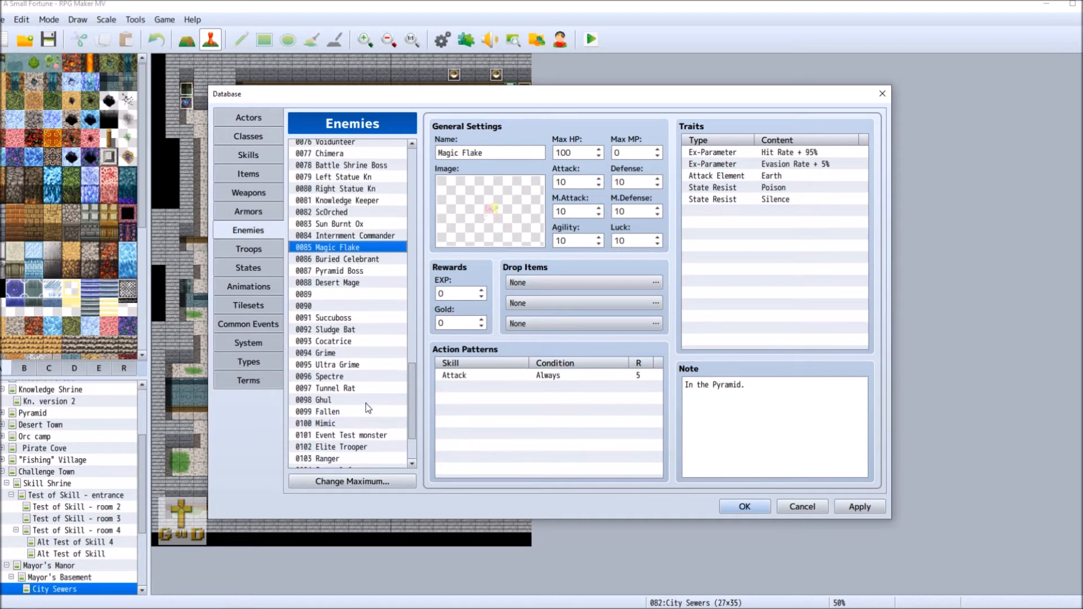
click(368, 330)
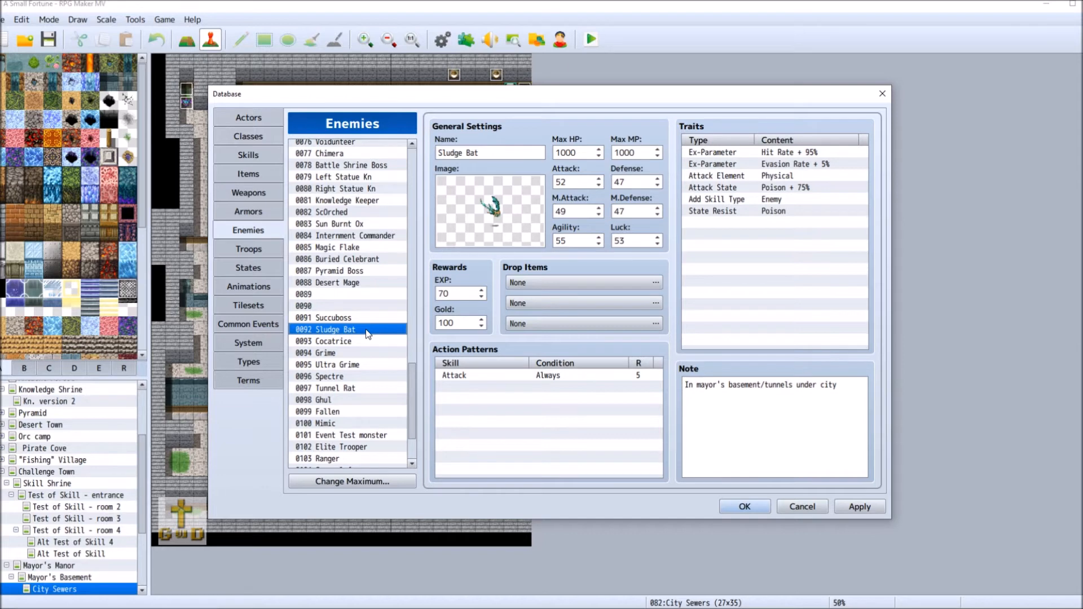
click(361, 389)
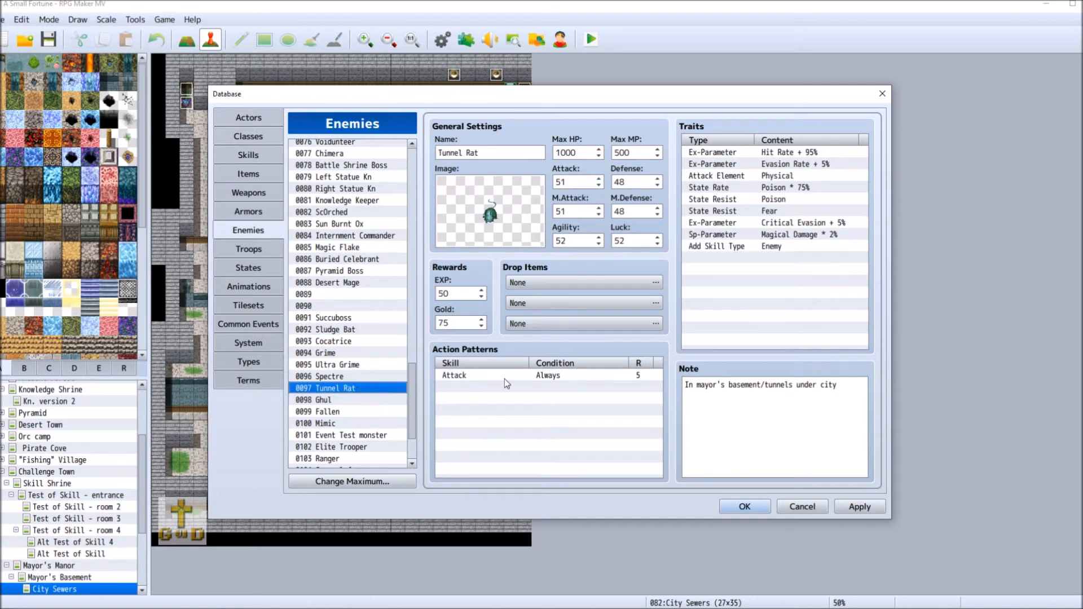
right_click(501, 377)
click(532, 382)
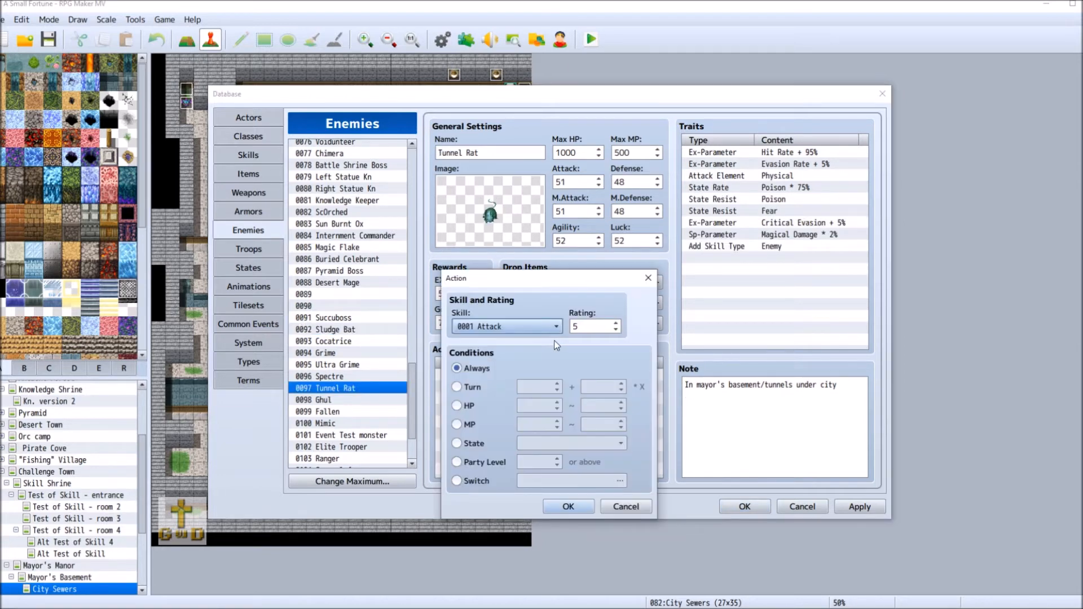
click(566, 327)
drag(608, 316, 607, 581)
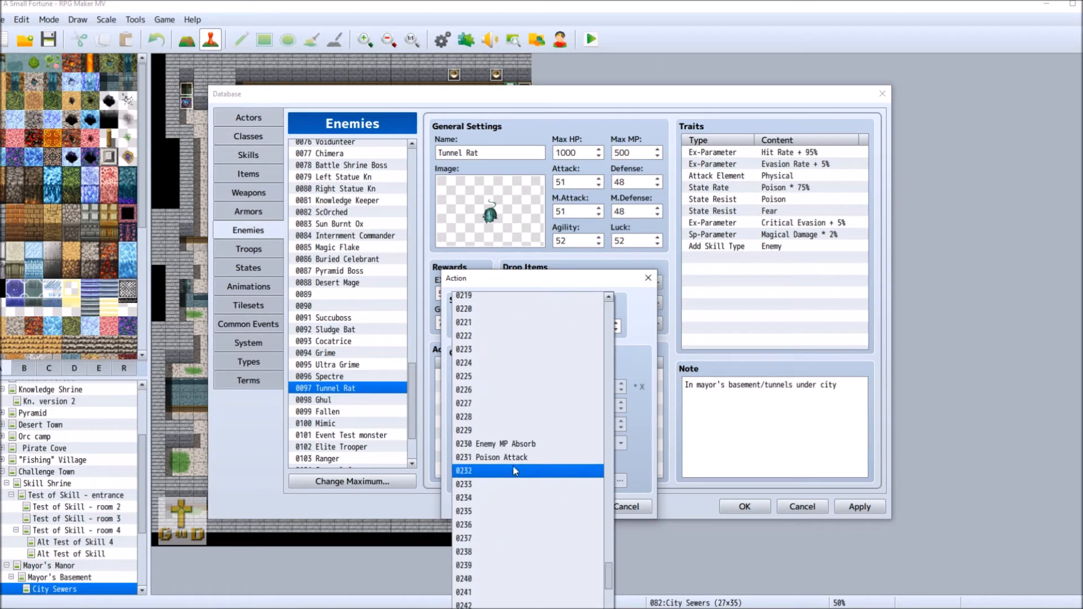
click(587, 457)
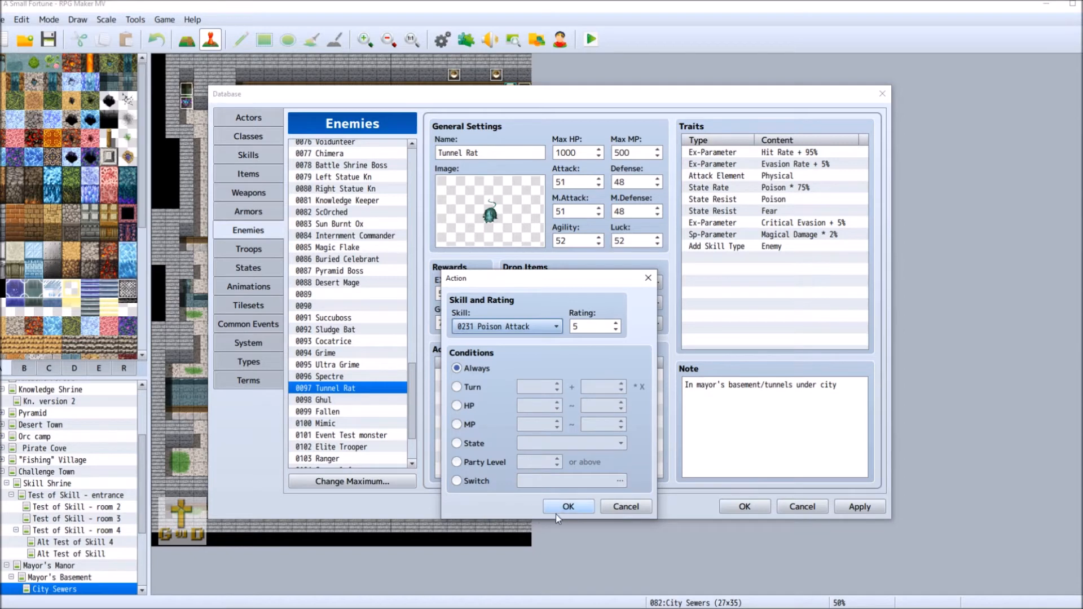
click(569, 506)
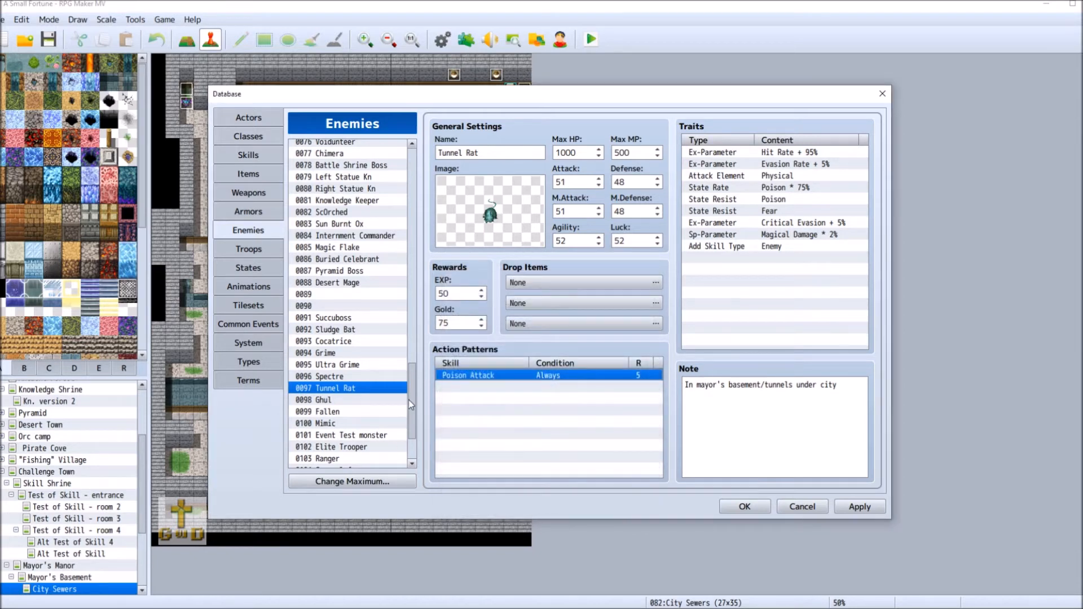
Add a new action for the 0106 Chimerex using the 0231 Poison Attack skill with rating 5 and the Always condition.
click(373, 415)
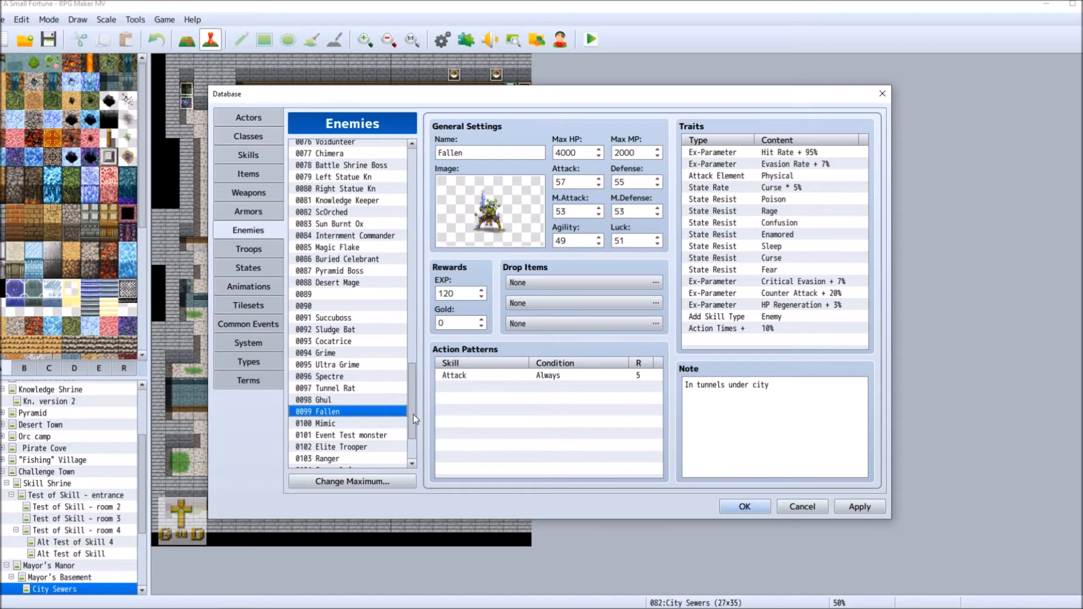
drag(413, 414, 410, 433)
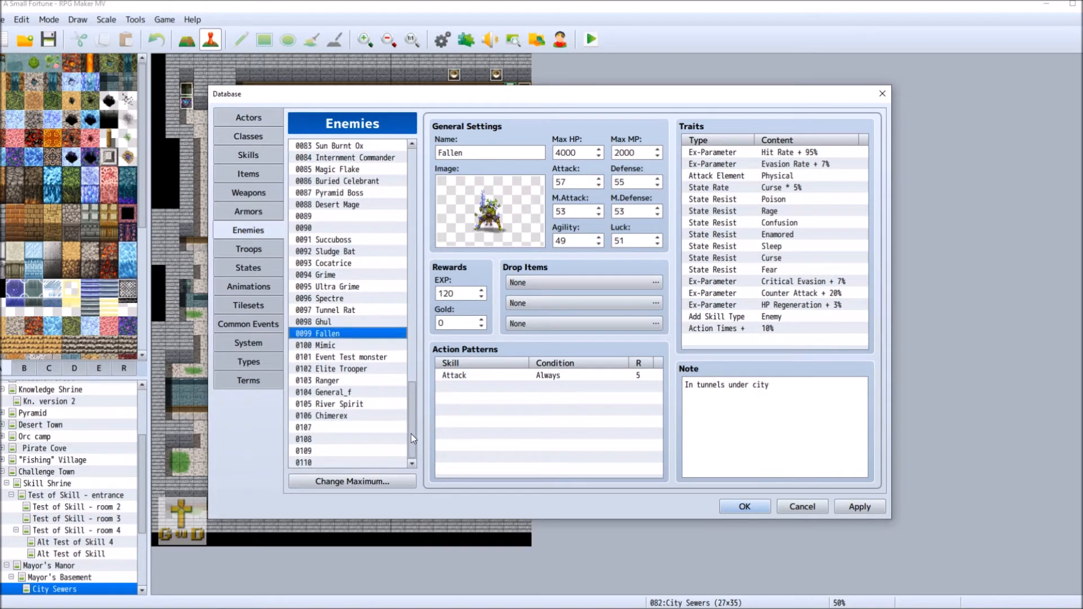
click(369, 417)
right_click(370, 417)
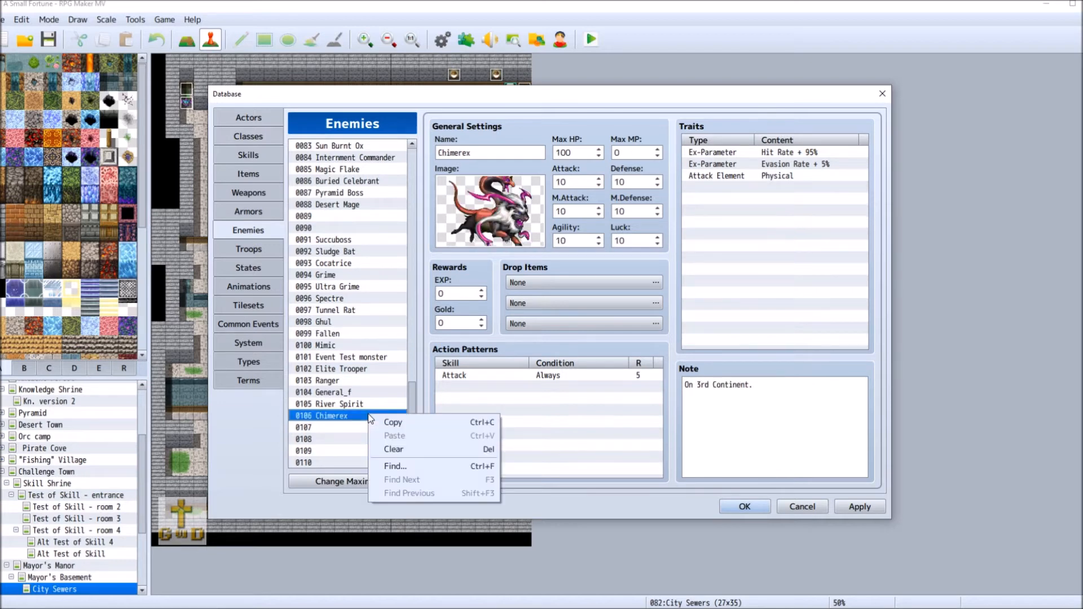
right_click(475, 384)
click(490, 395)
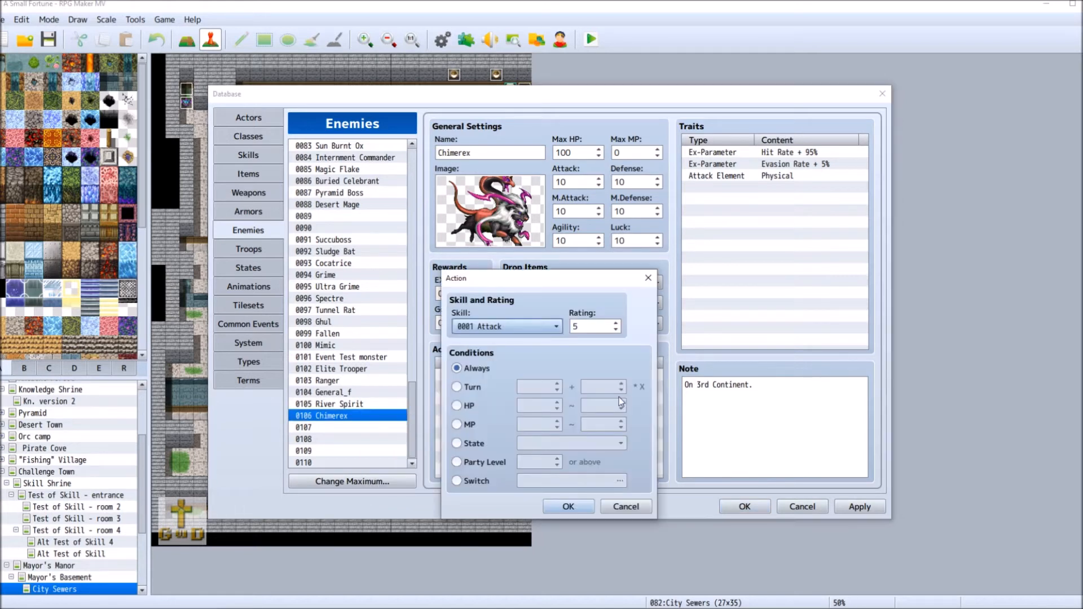
click(534, 327)
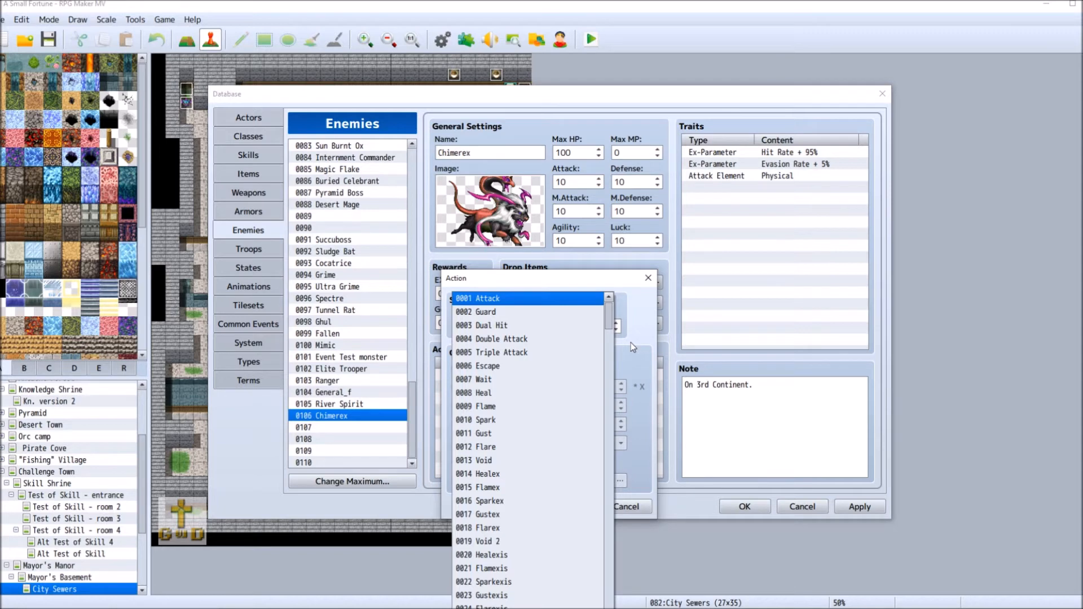
drag(608, 315, 603, 573)
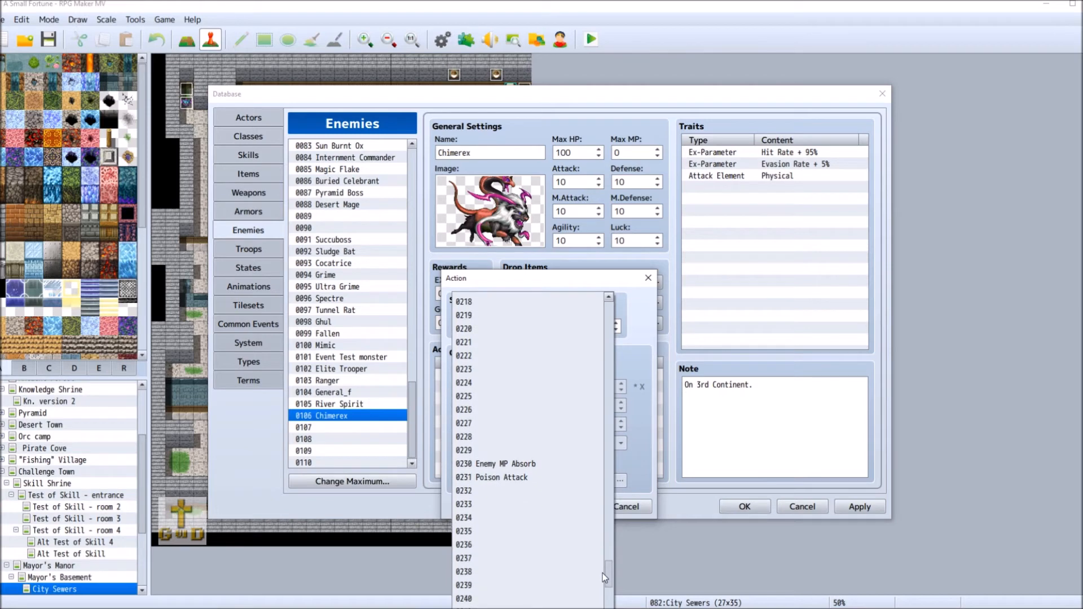
click(540, 478)
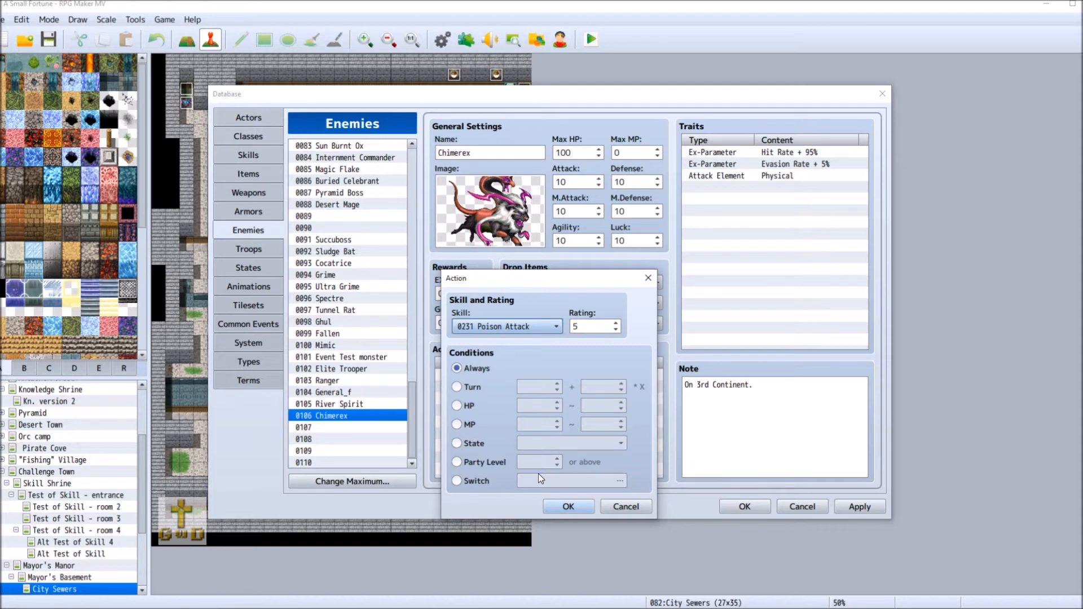
click(564, 506)
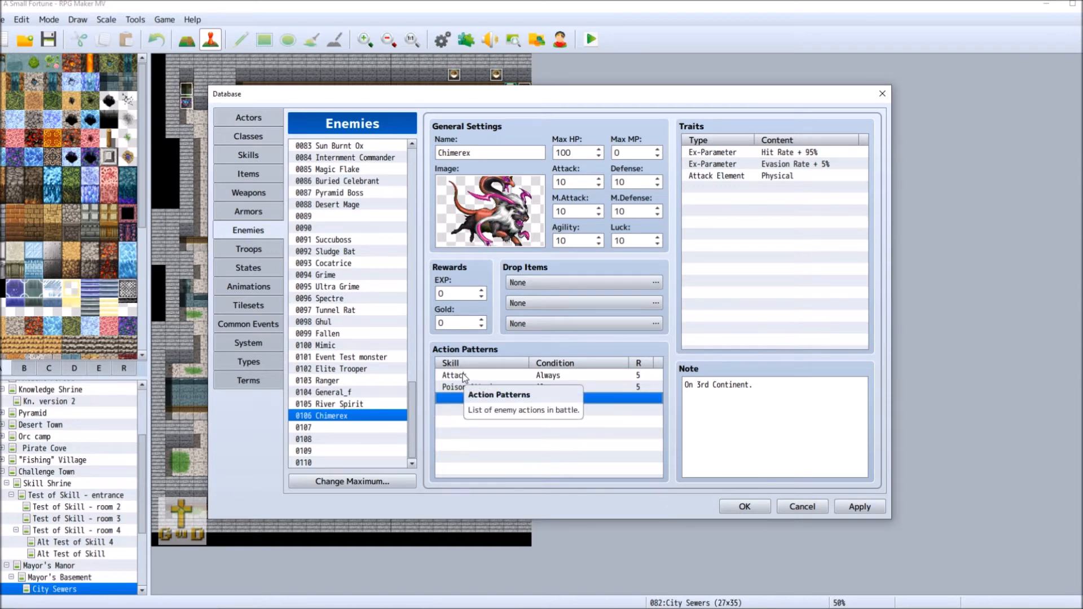
Set the condition of the Chimerex's Poison Attack action to Turn 2 + 2 * X and apply the changes.
click(468, 388)
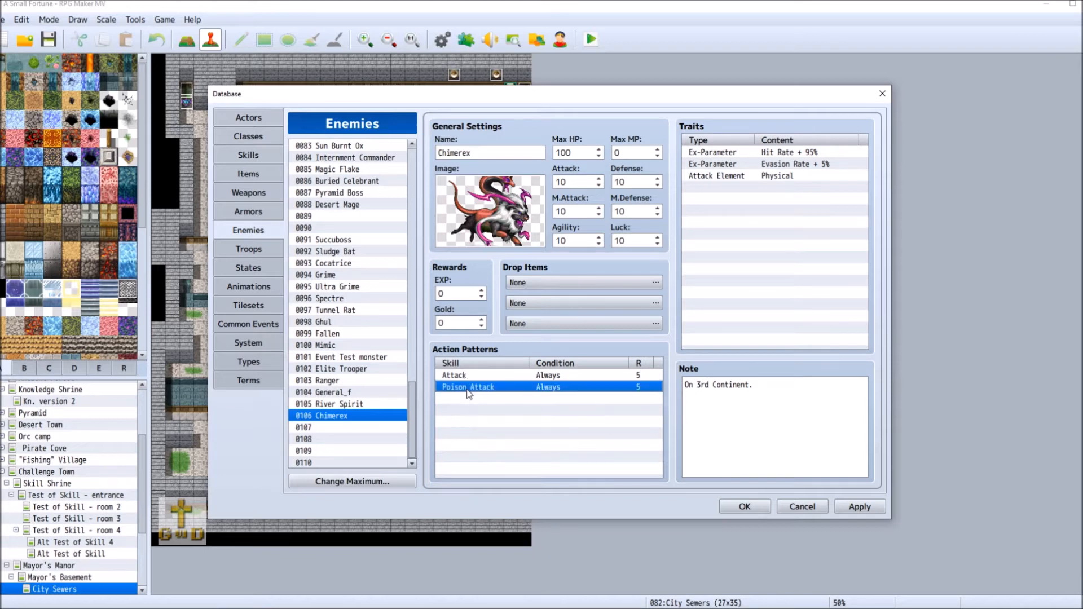
right_click(468, 394)
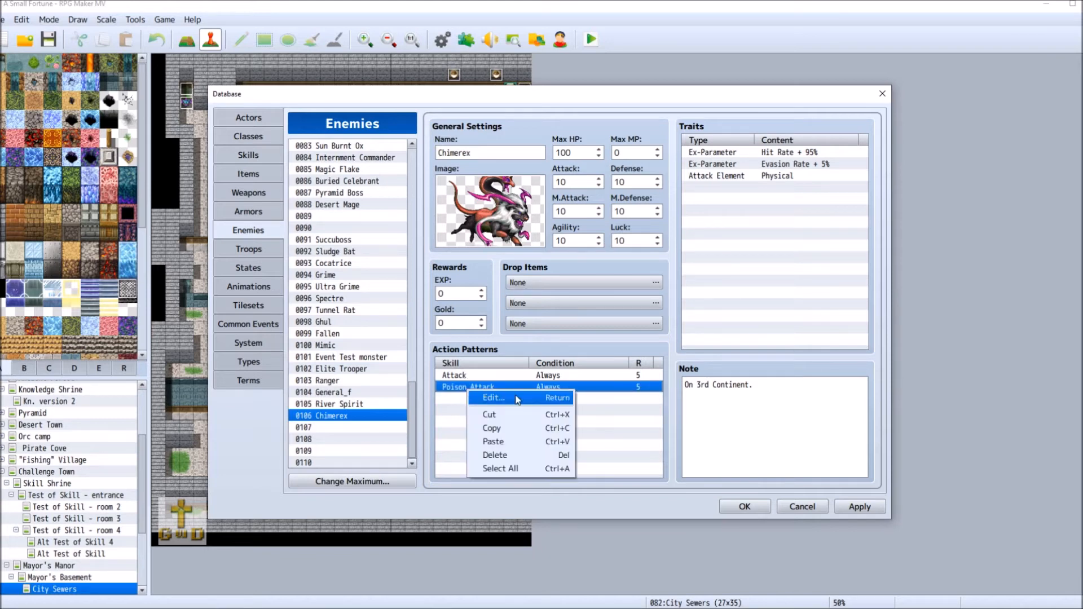
click(480, 398)
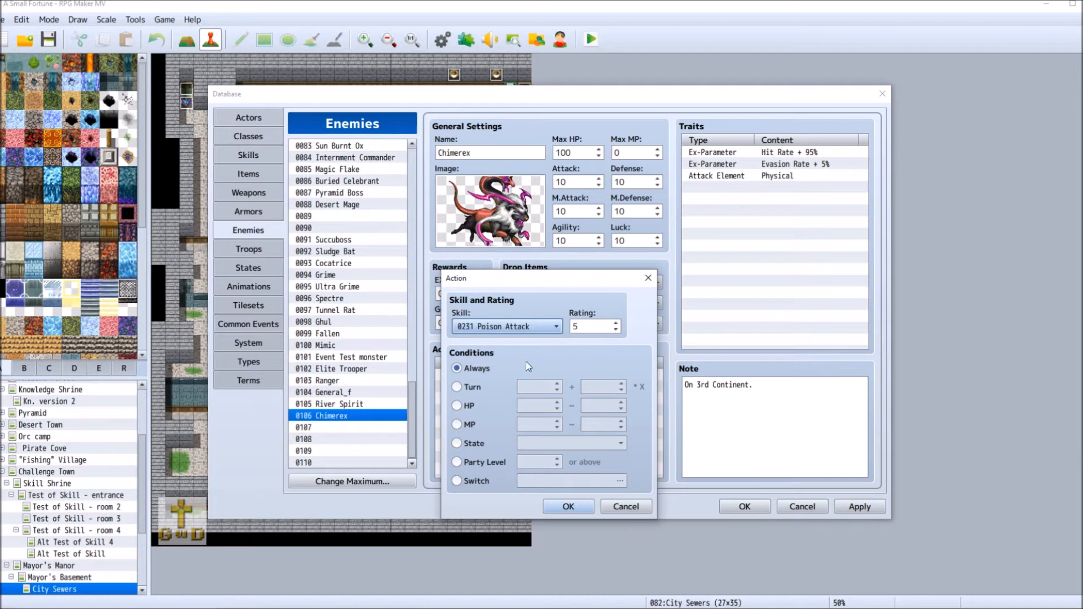
click(457, 387)
double_click(536, 387)
text(2)
key(Return)
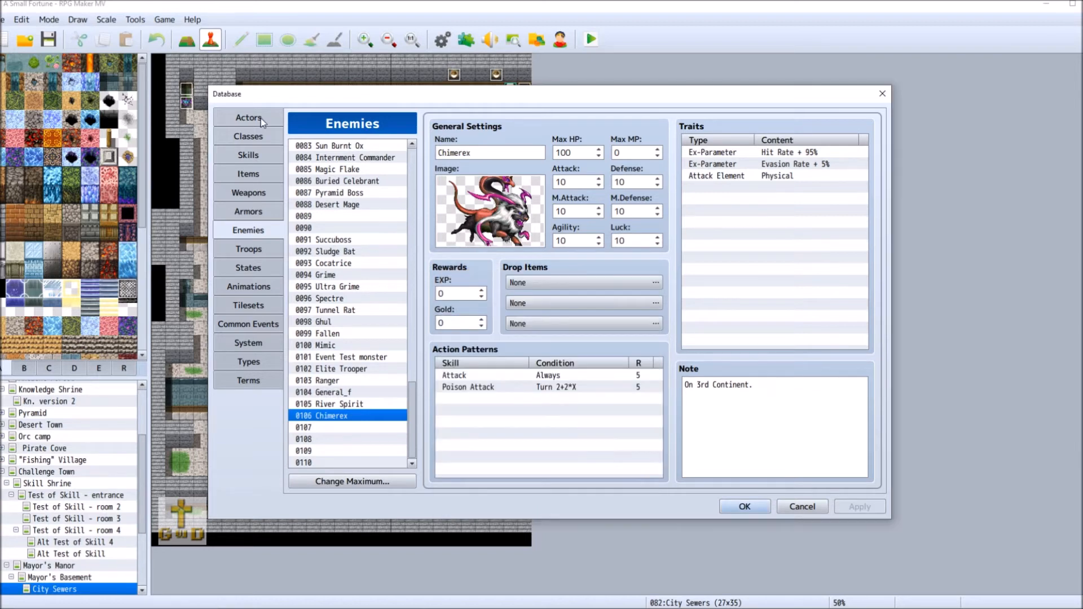
Copy the 0001 Attack skill from the Skills database.
click(248, 154)
drag(412, 200, 410, 398)
click(336, 287)
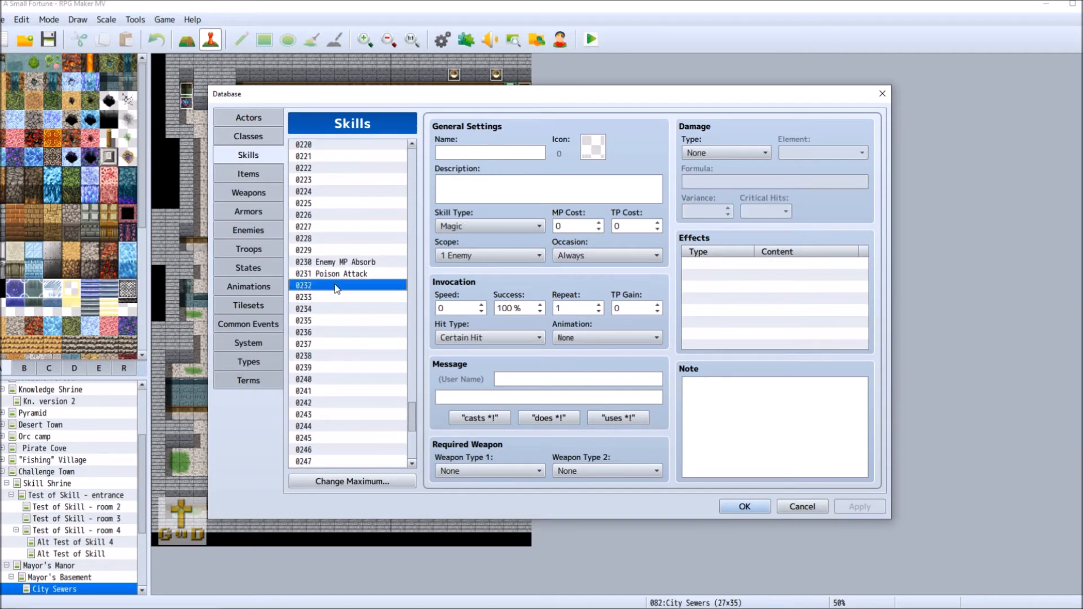
right_click(334, 285)
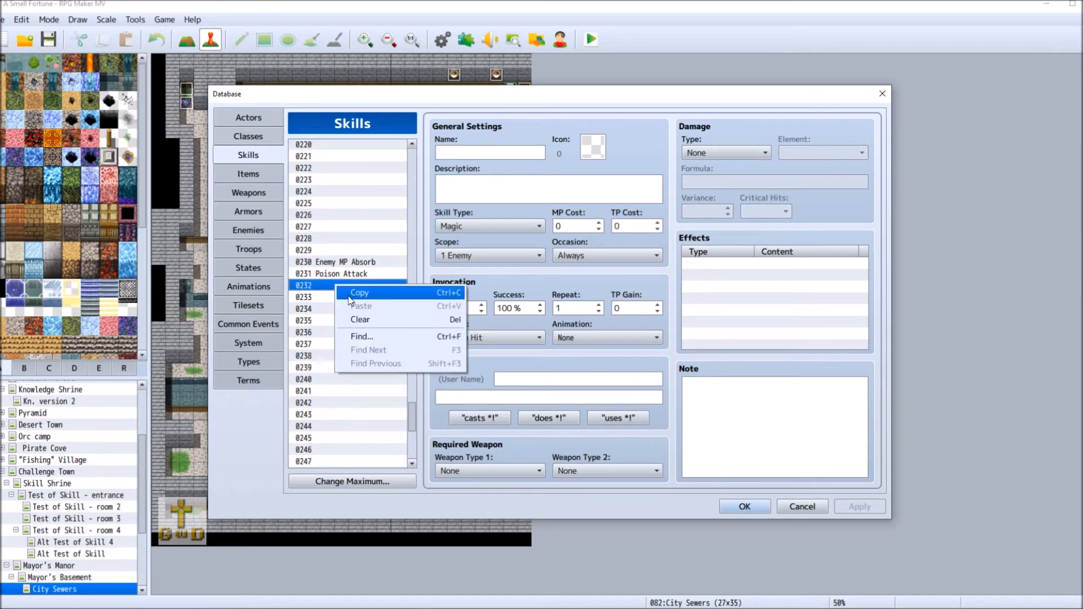
click(411, 419)
drag(411, 418, 411, 161)
click(358, 148)
right_click(359, 148)
click(375, 157)
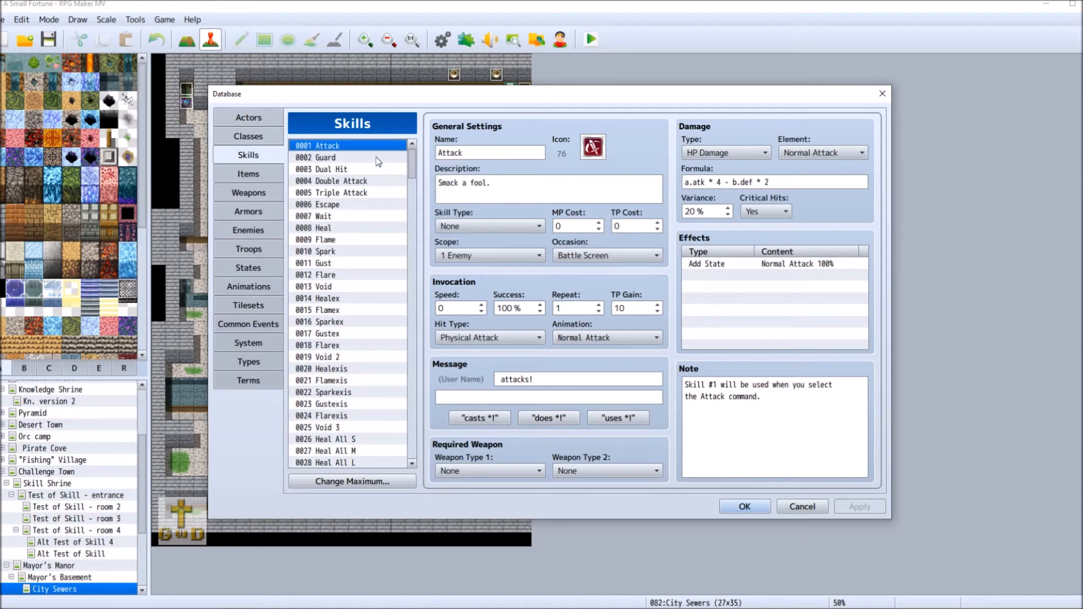
Paste the copied Attack skill into the empty skill slot 0232.
scroll(406, 212, down, 10)
drag(406, 209, 415, 417)
click(334, 350)
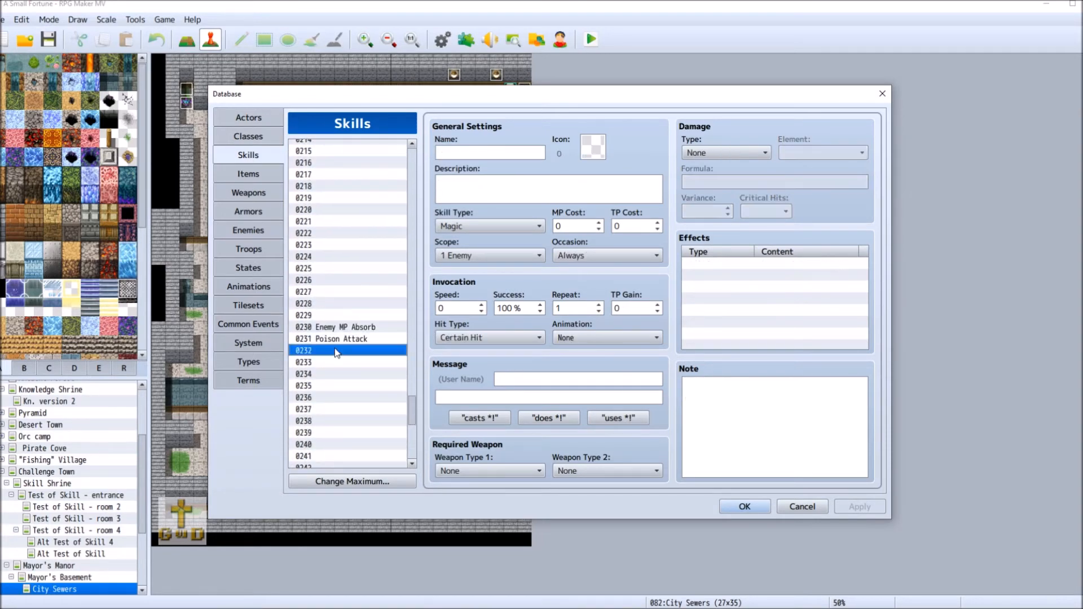
right_click(334, 350)
click(363, 370)
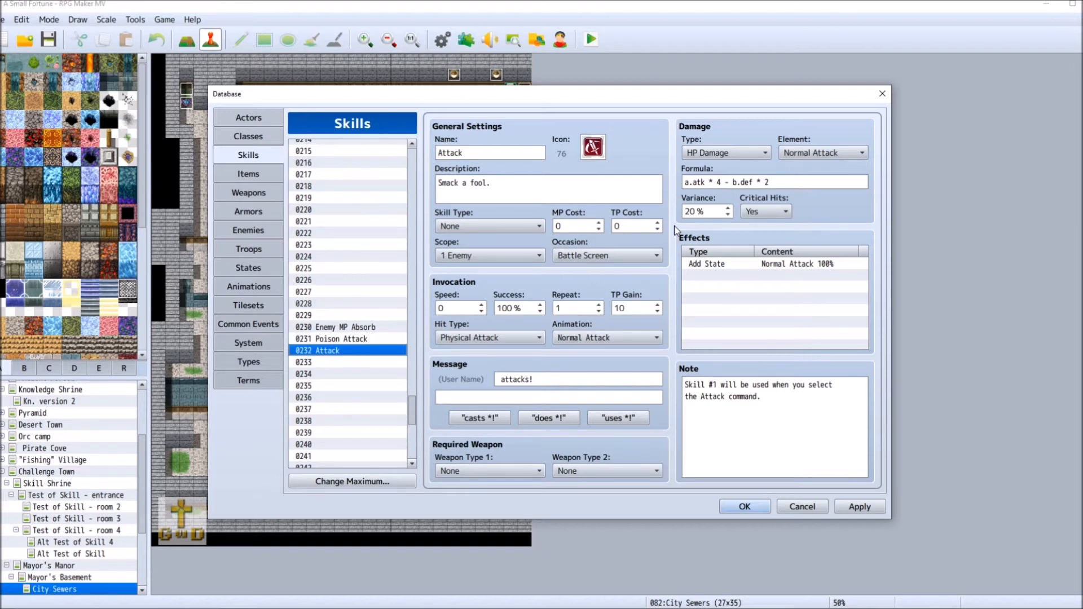
Add an effect to skill 0232 that applies an Attack debuff for 2 turns.
double_click(757, 277)
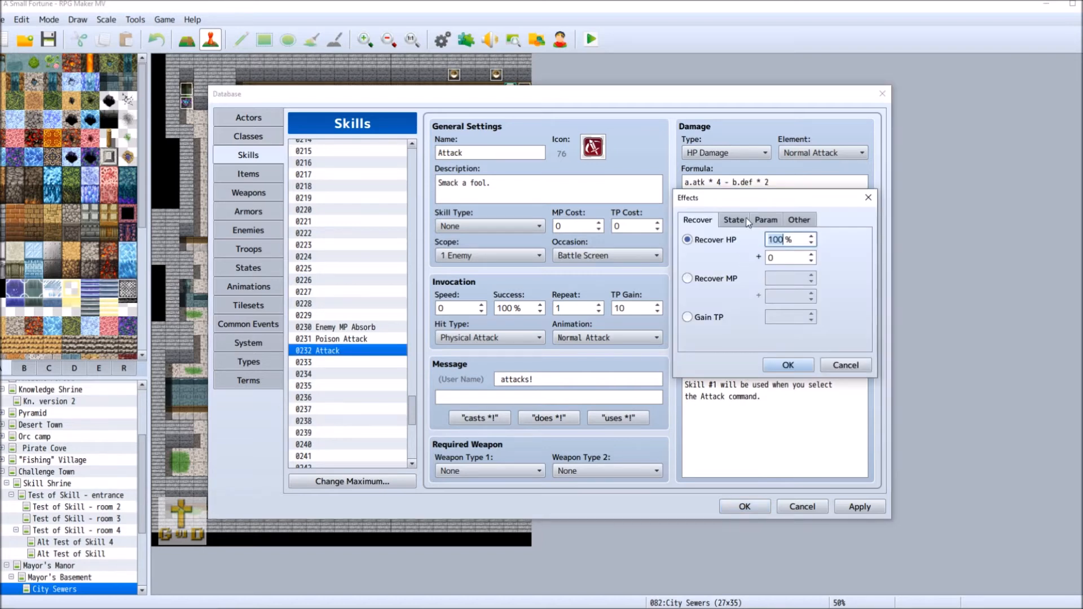
click(745, 220)
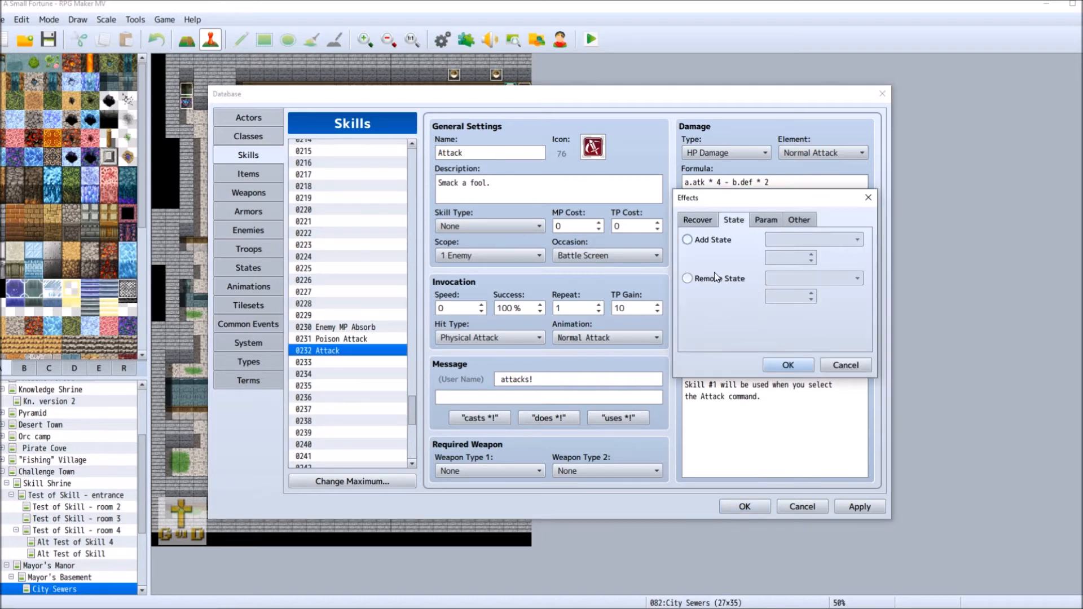
click(776, 225)
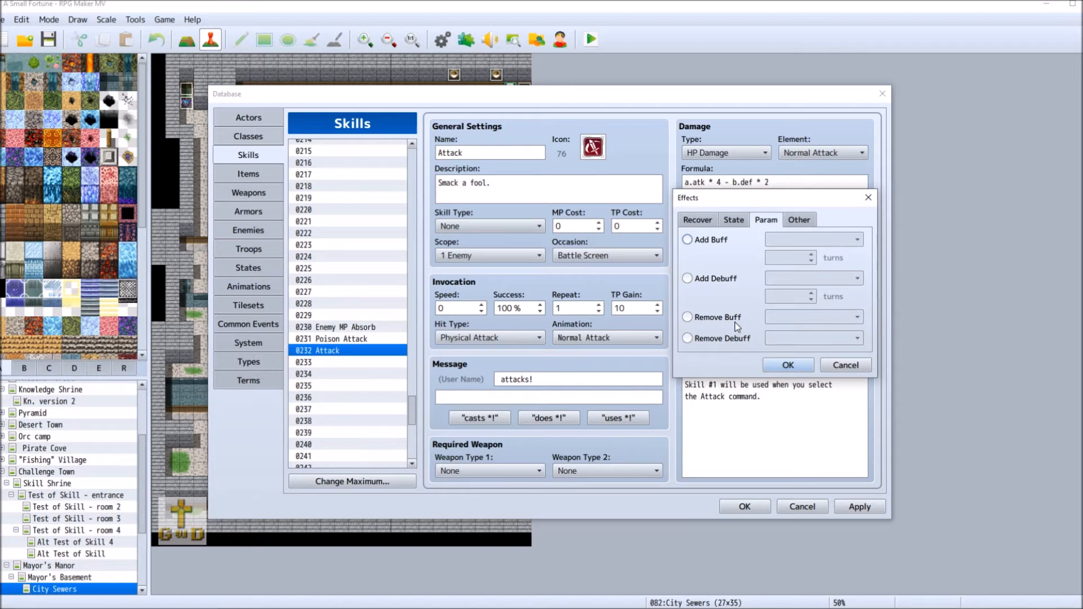
mouse_move(735, 321)
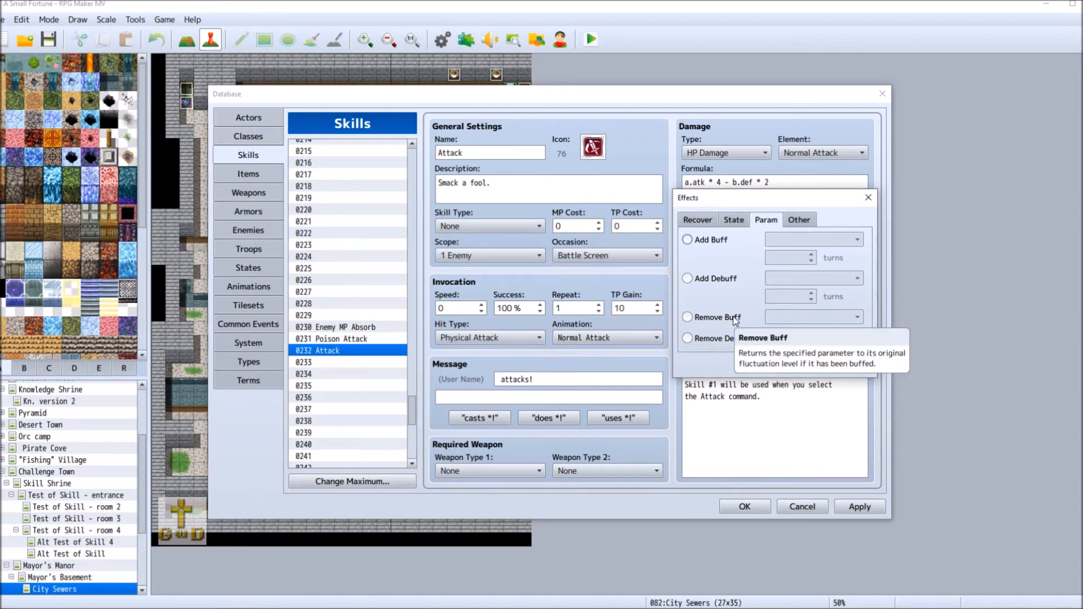
click(723, 278)
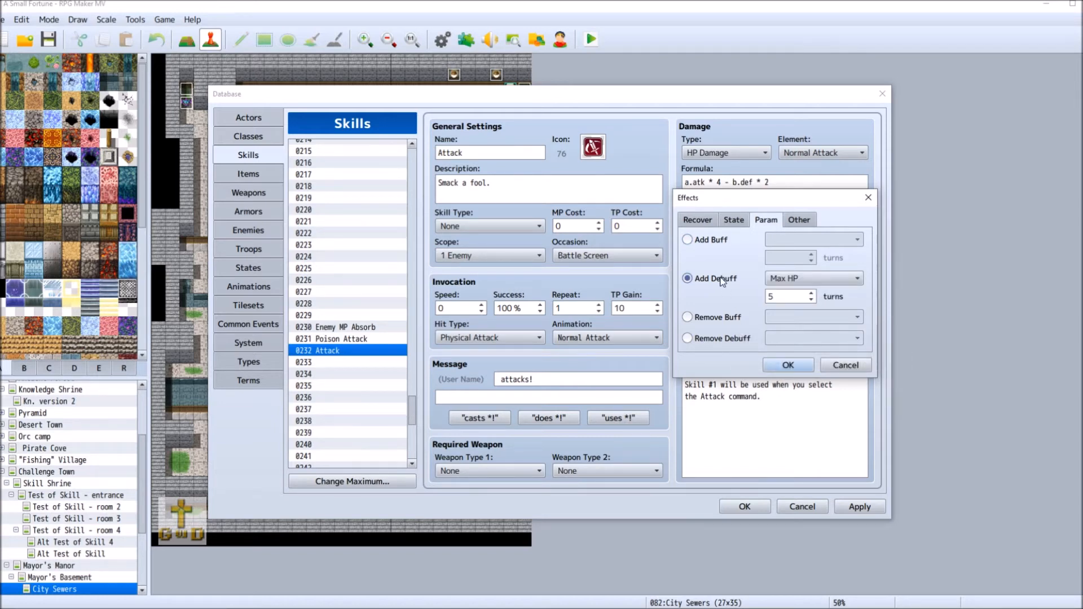
click(836, 279)
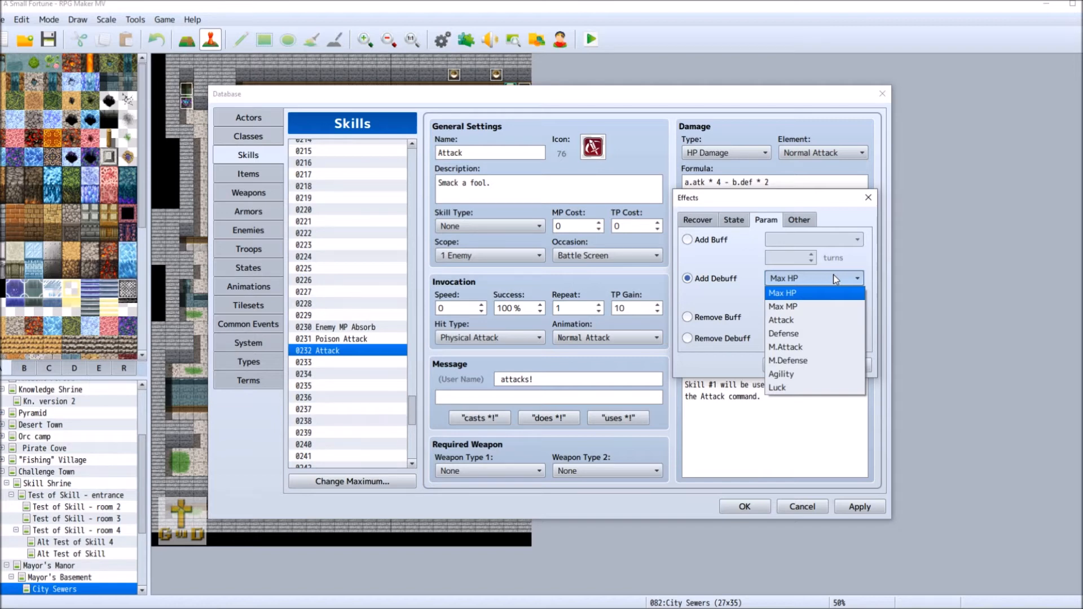
click(702, 220)
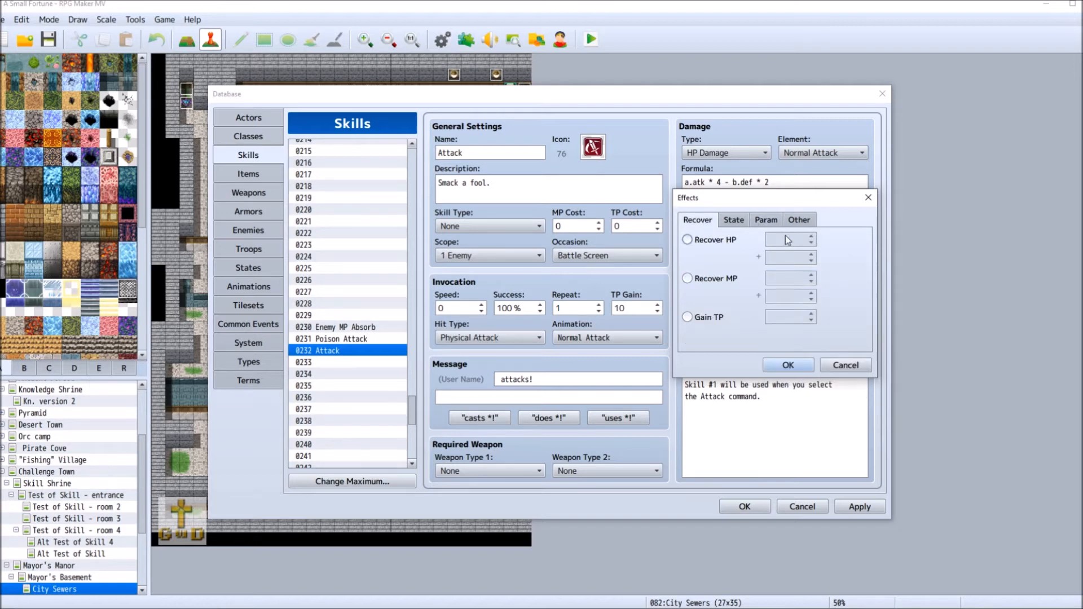
click(734, 220)
click(768, 220)
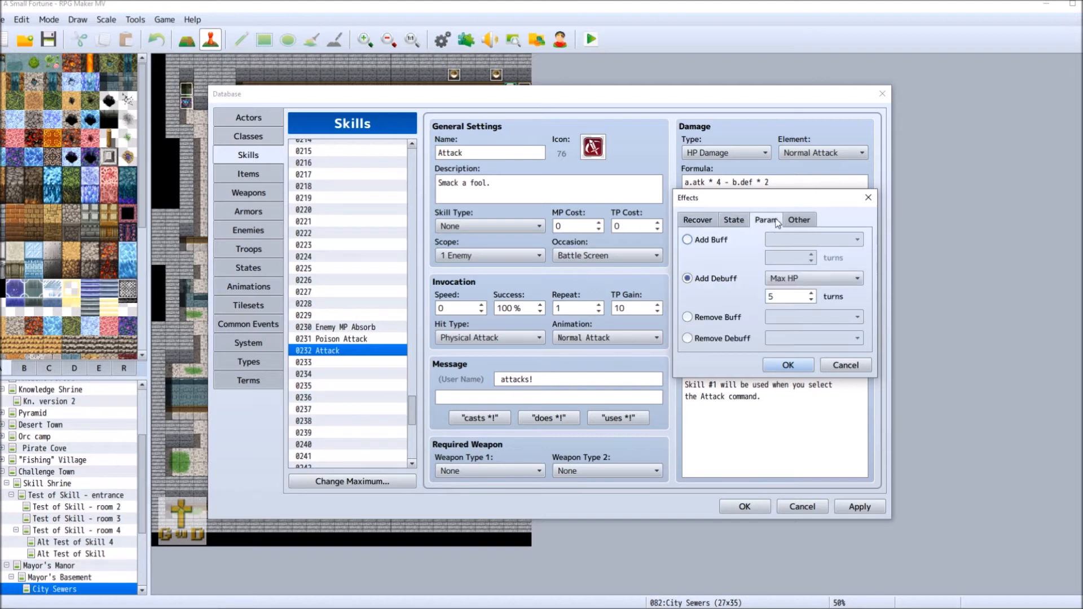
click(733, 220)
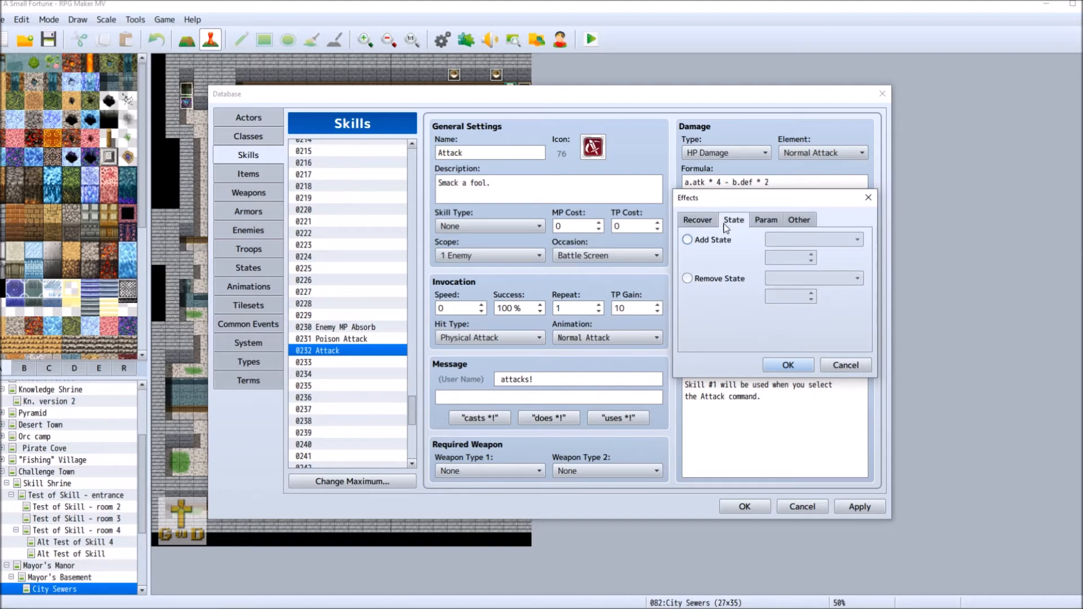
click(768, 220)
click(857, 279)
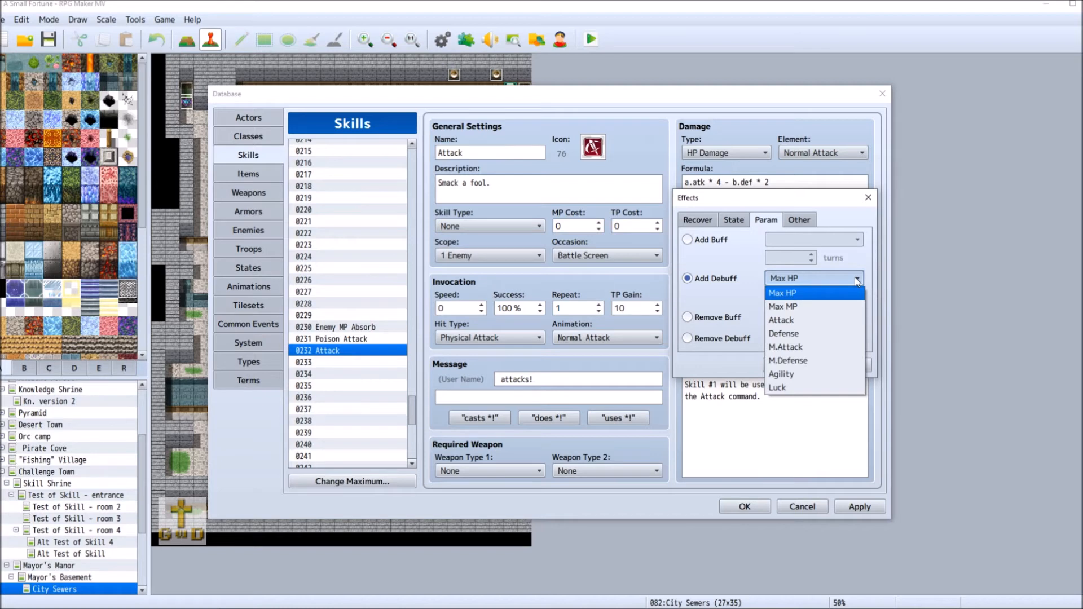
click(807, 320)
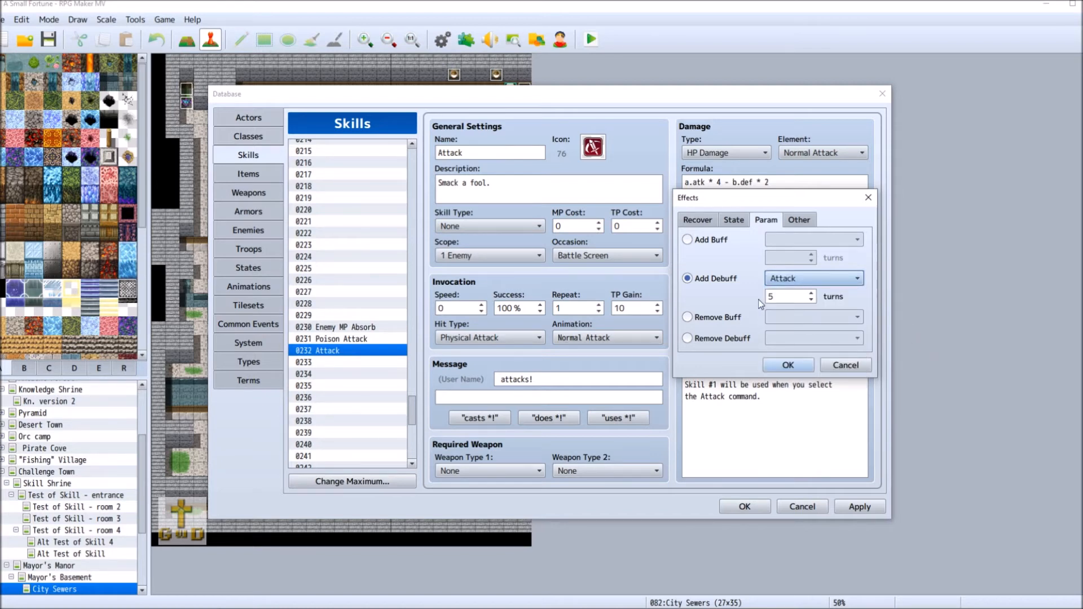
mouse_move(788, 302)
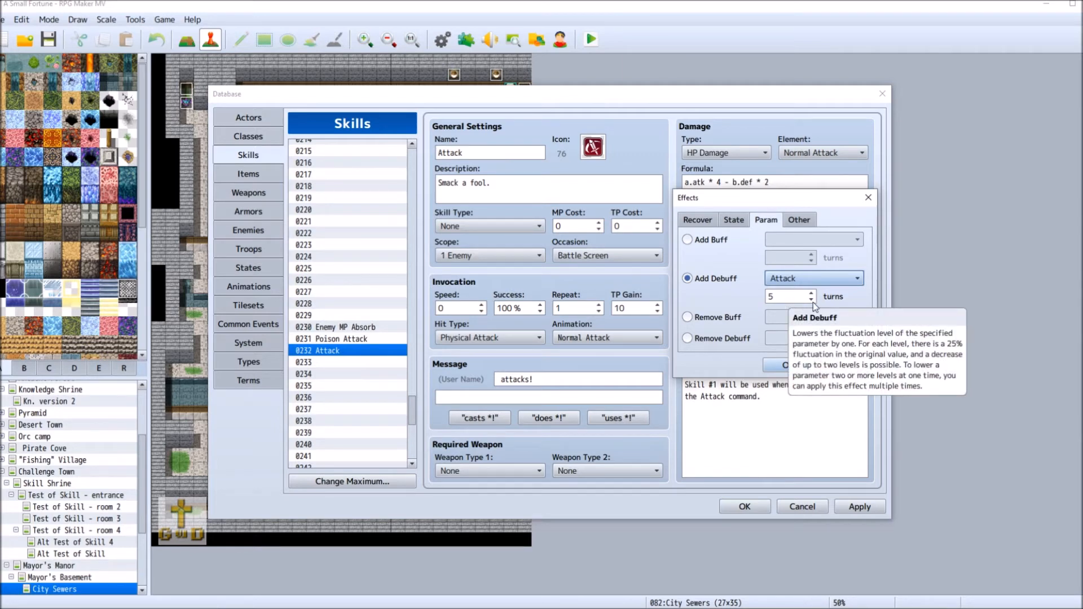
double_click(812, 299)
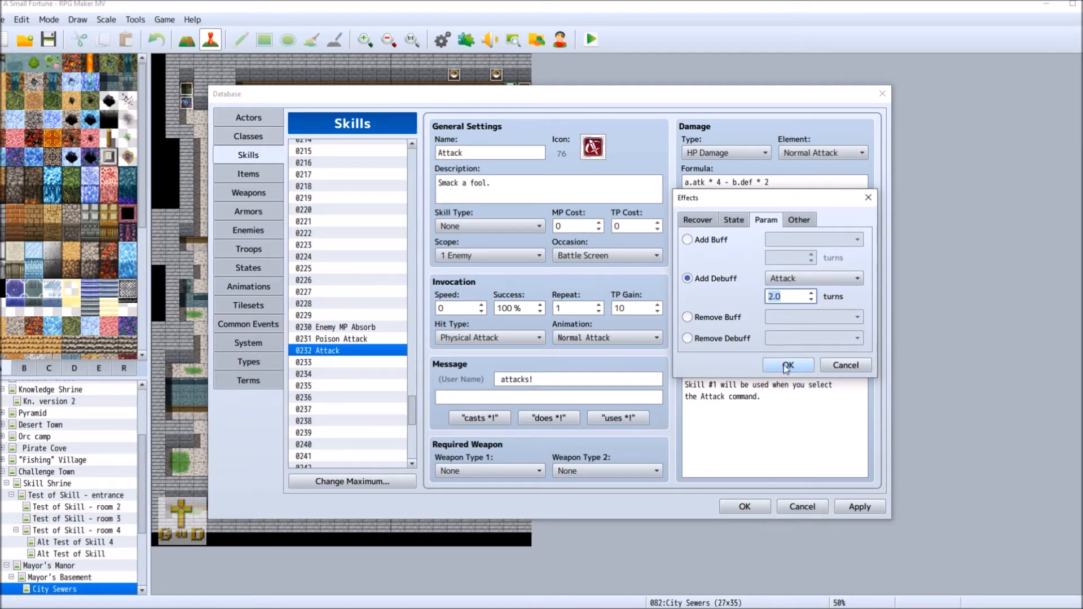
key(Return)
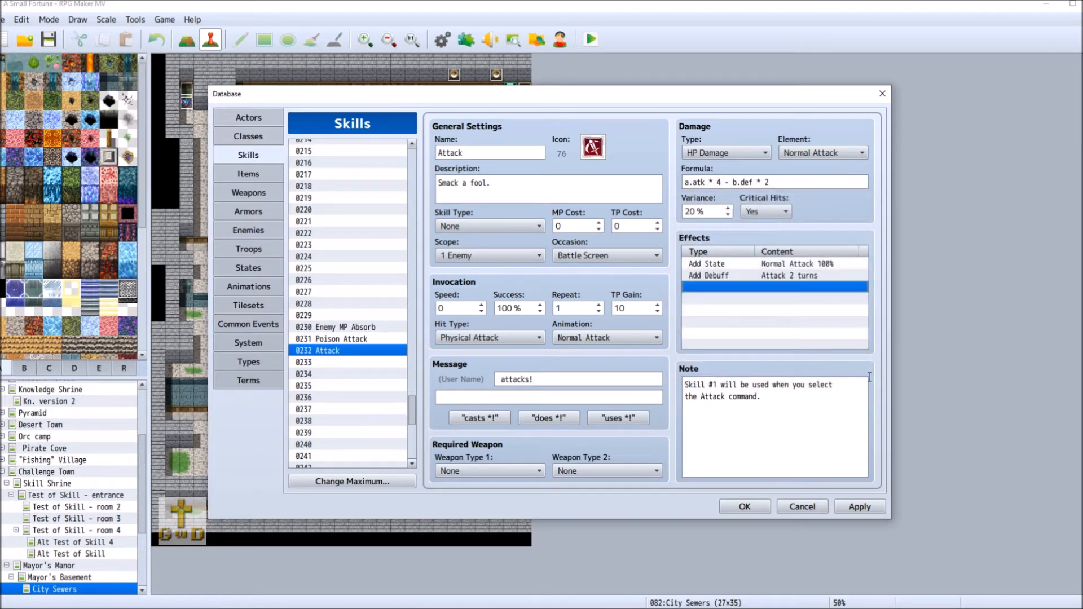
Add a second debuff effect to skill 0232 that lowers Agility for 2 turns.
right_click(717, 285)
click(728, 294)
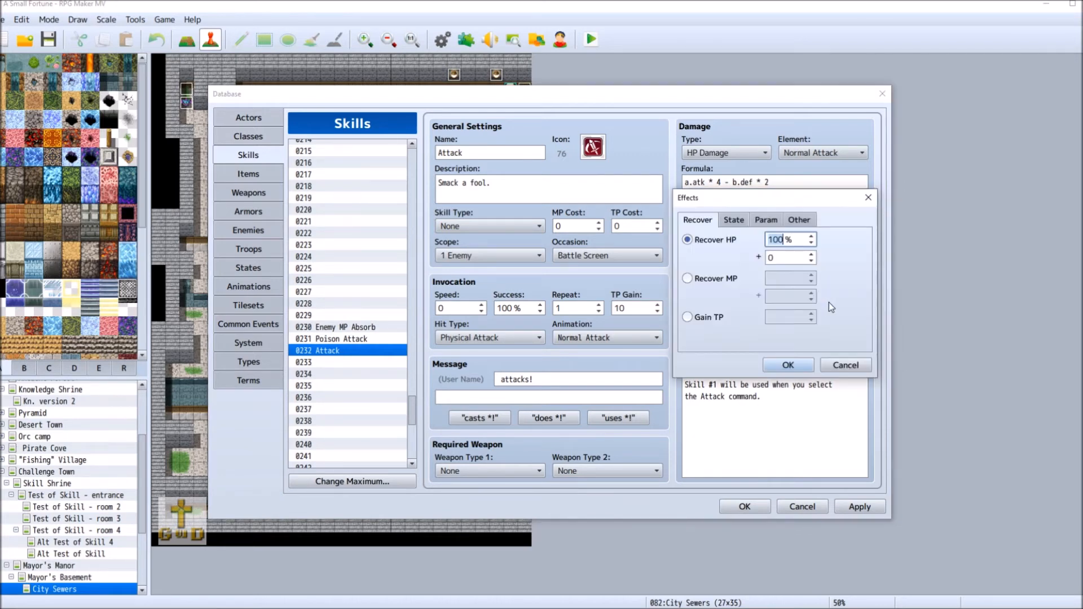
click(767, 220)
click(734, 220)
click(766, 220)
click(716, 284)
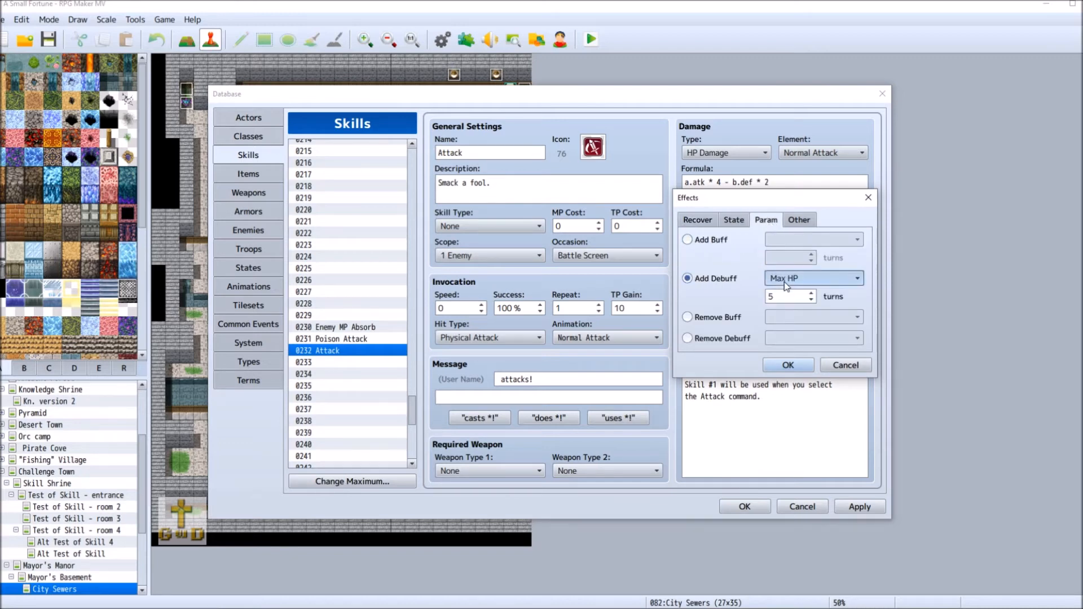
click(812, 278)
click(805, 377)
click(812, 299)
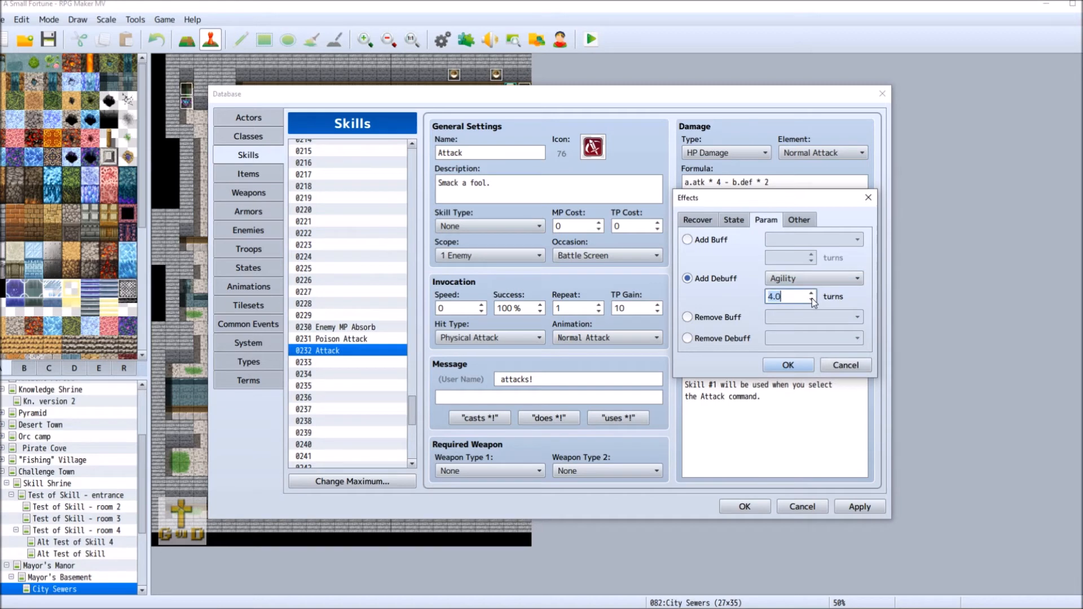
click(812, 299)
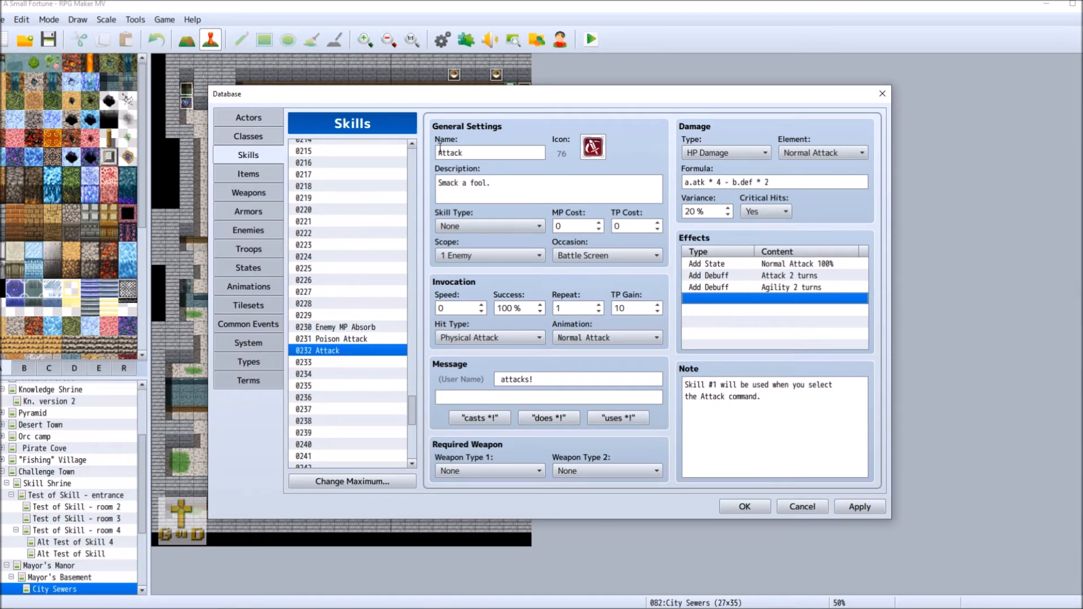
Name skill 0232 "Debuff Attack", describe it as "Smack and weaken a target.", and begin its note with "Enemy Skill:".
double_click(466, 152)
key(Home)
text(De)
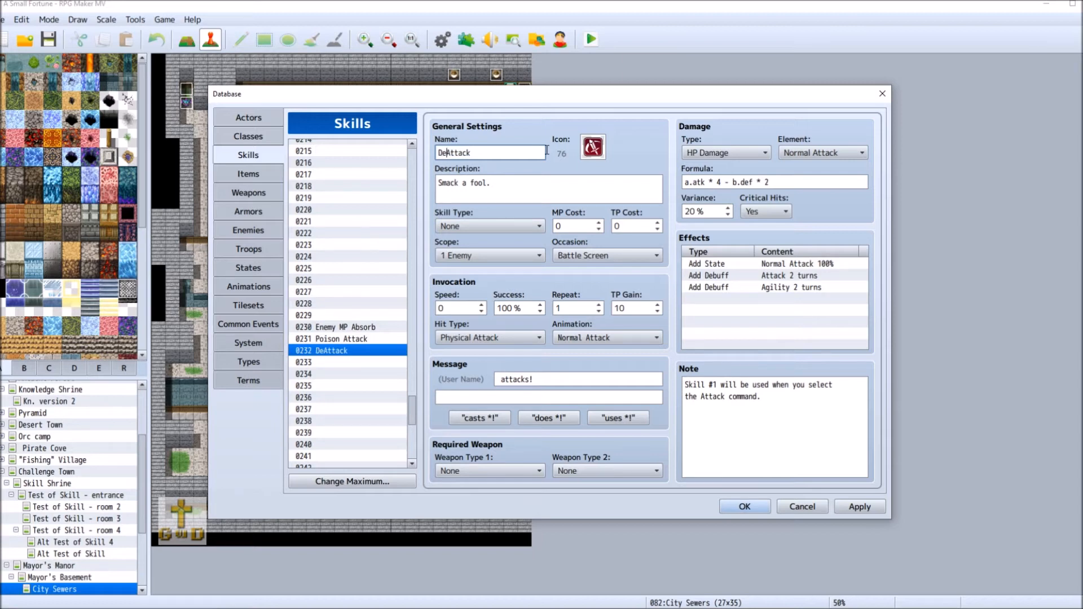
text(buff)
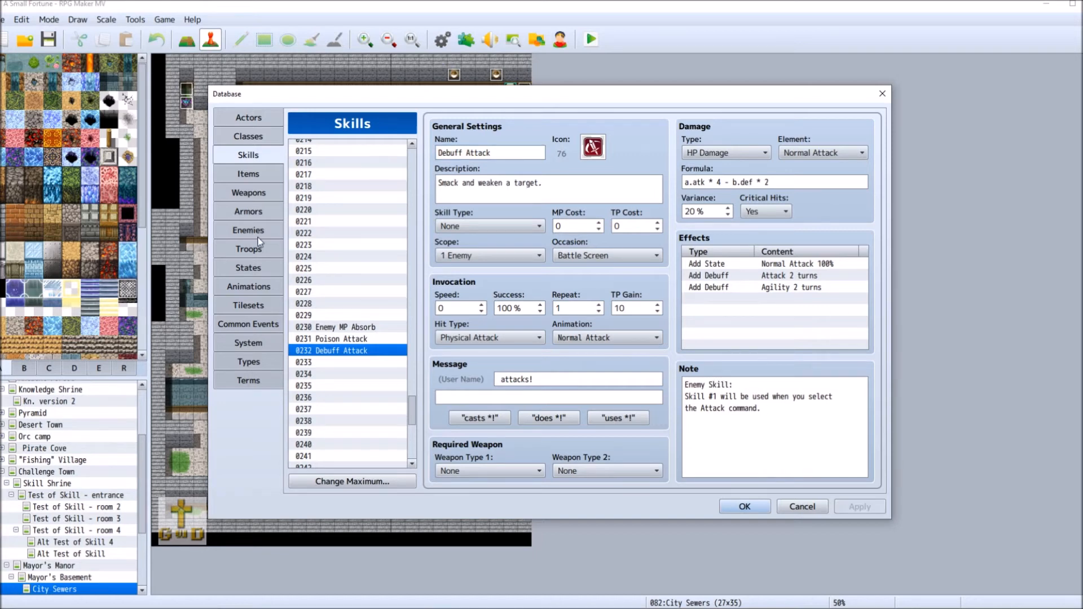
Change the Chimerex enemy's plain Attack action to 0232 Debuff Attack with the condition Turn 1 + 2 * X.
click(257, 231)
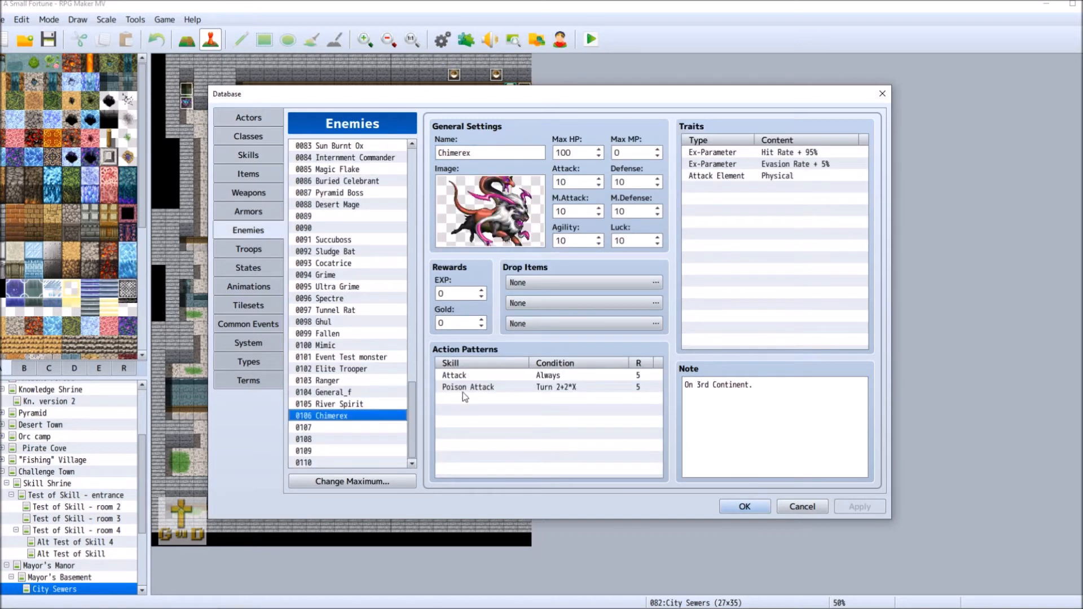
click(479, 376)
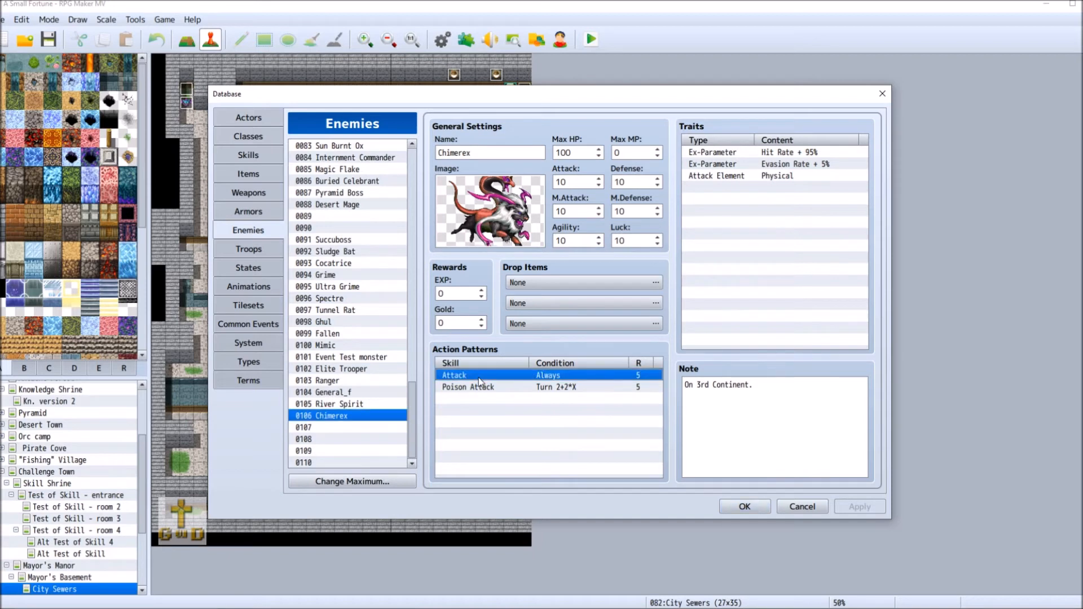
right_click(479, 378)
click(526, 389)
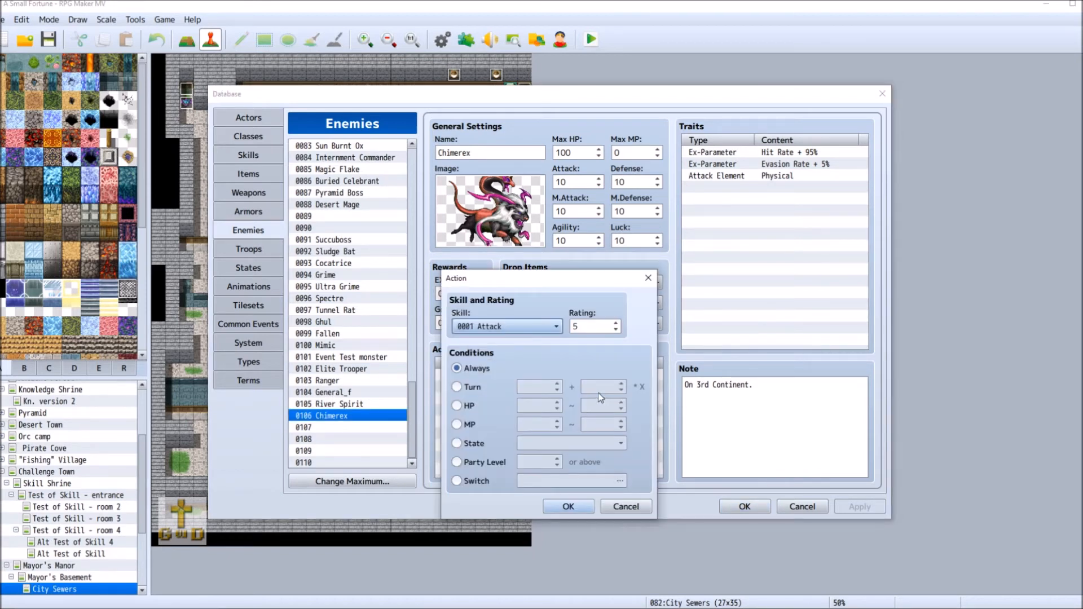
click(550, 327)
drag(614, 326, 619, 477)
click(622, 522)
click(625, 385)
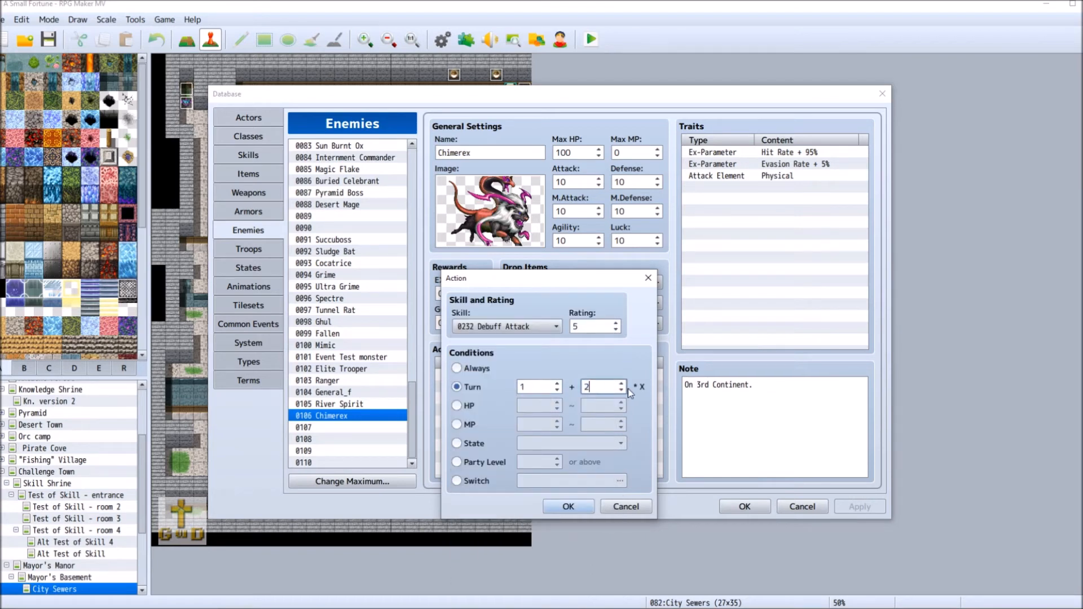
click(590, 507)
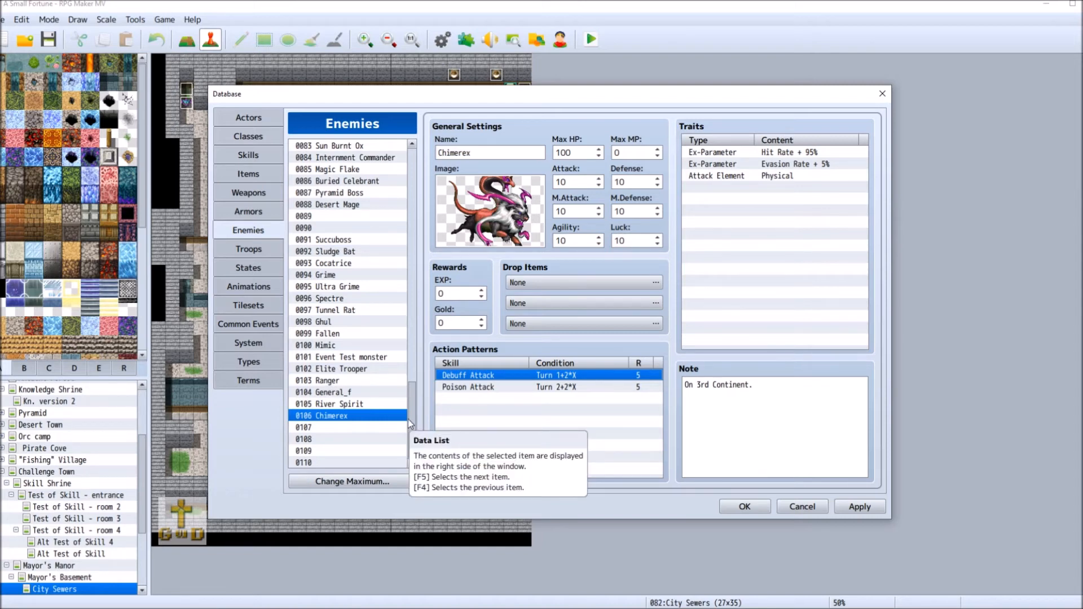
Set the condition of the 0077 Chimera enemy's Attack action to Turn 1 + 2 * X.
drag(408, 422, 412, 212)
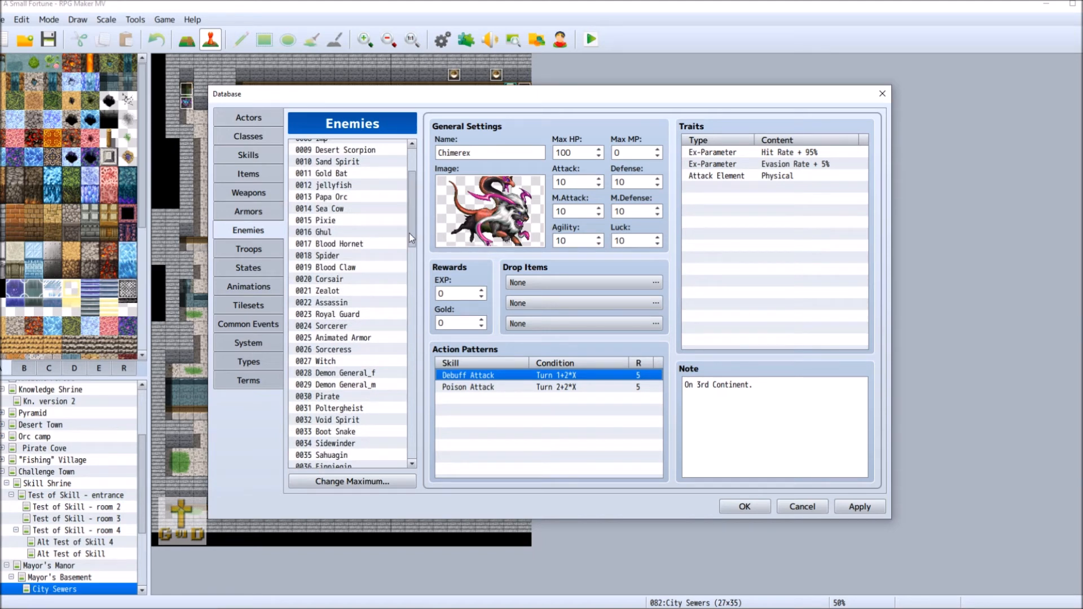
drag(408, 231, 408, 377)
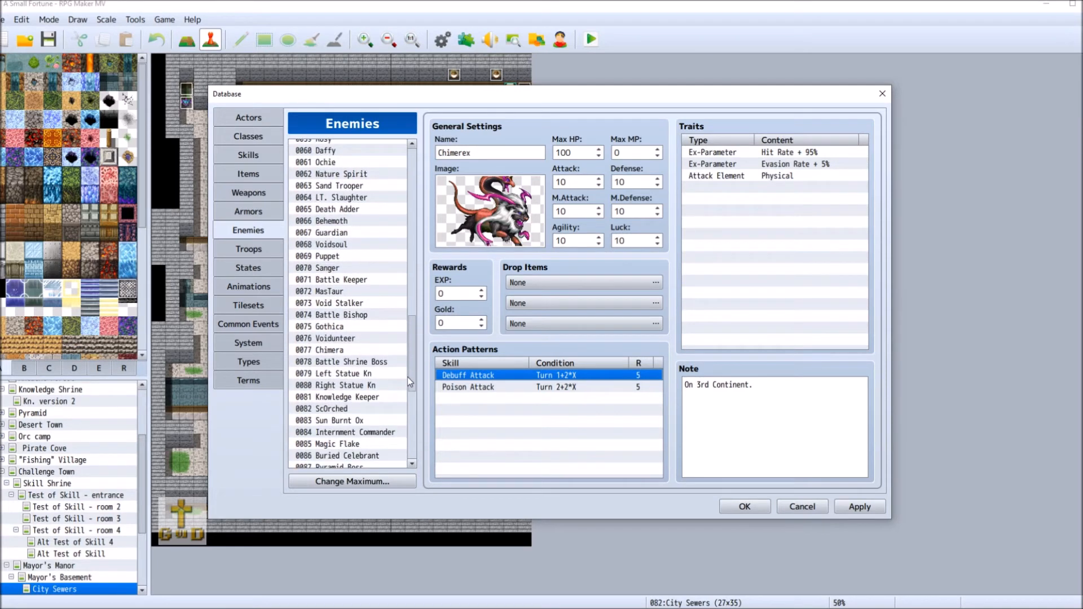
right_click(358, 356)
click(541, 392)
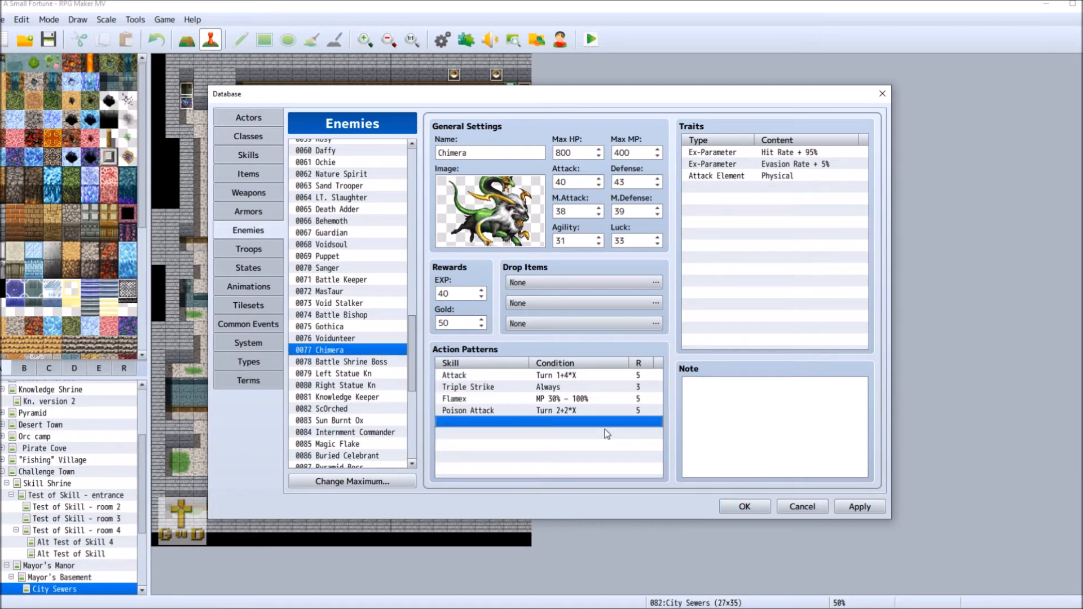
right_click(523, 373)
click(551, 379)
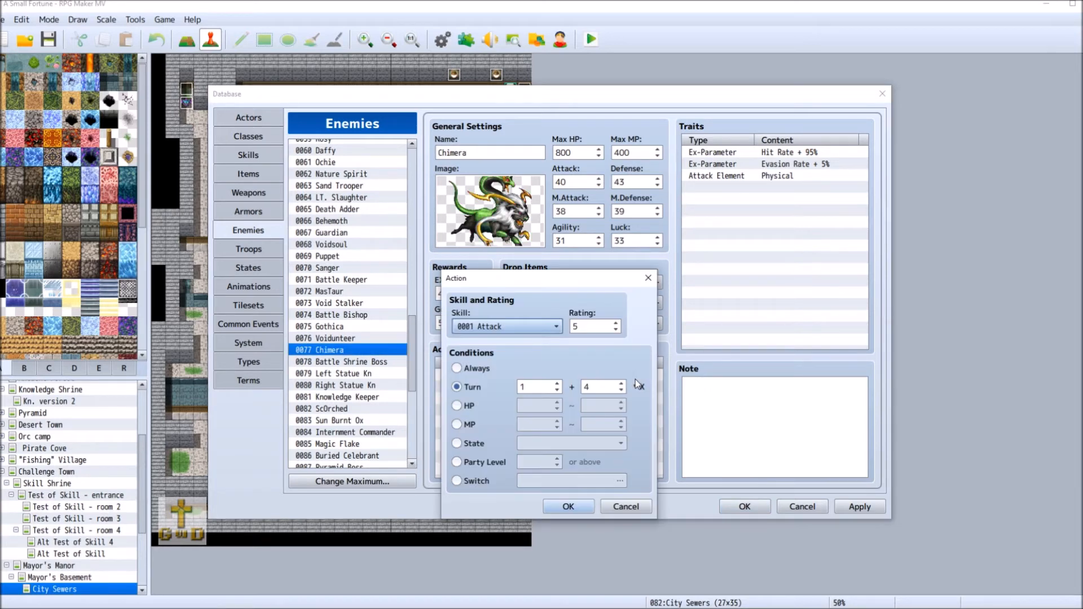
click(598, 386)
text(2)
click(586, 506)
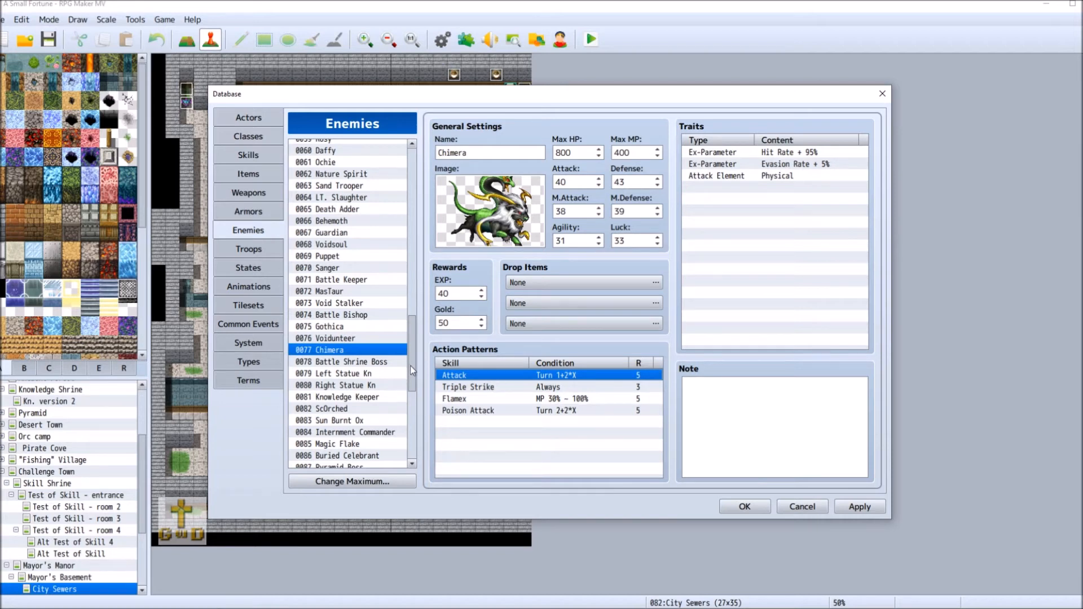
Change the plain Attack action of the 0099 Fallen enemy to 0232 Debuff Attack.
scroll(409, 367, down, 8)
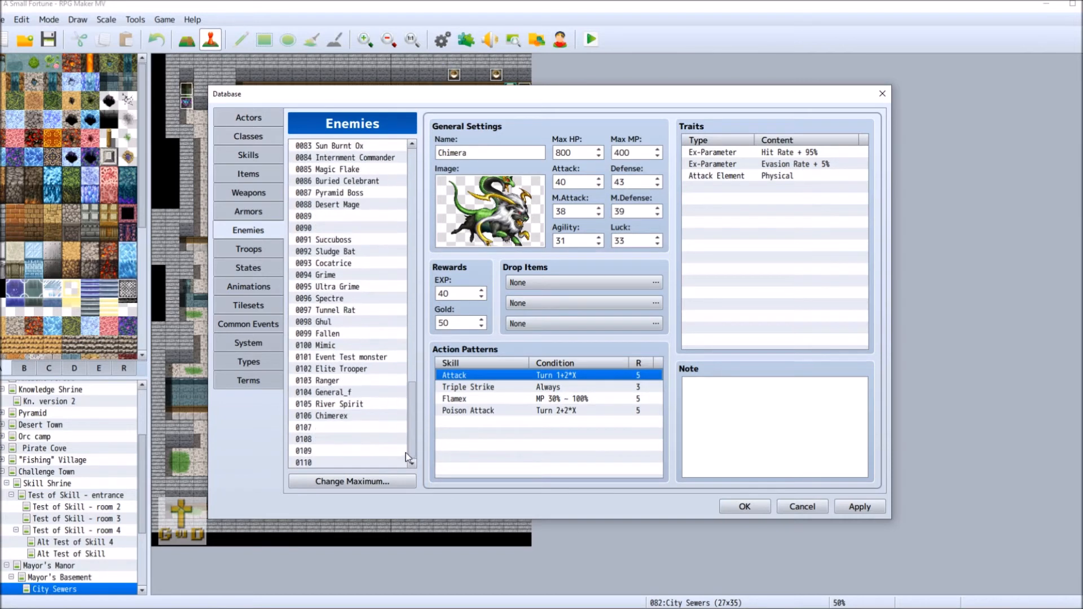
click(333, 407)
click(345, 415)
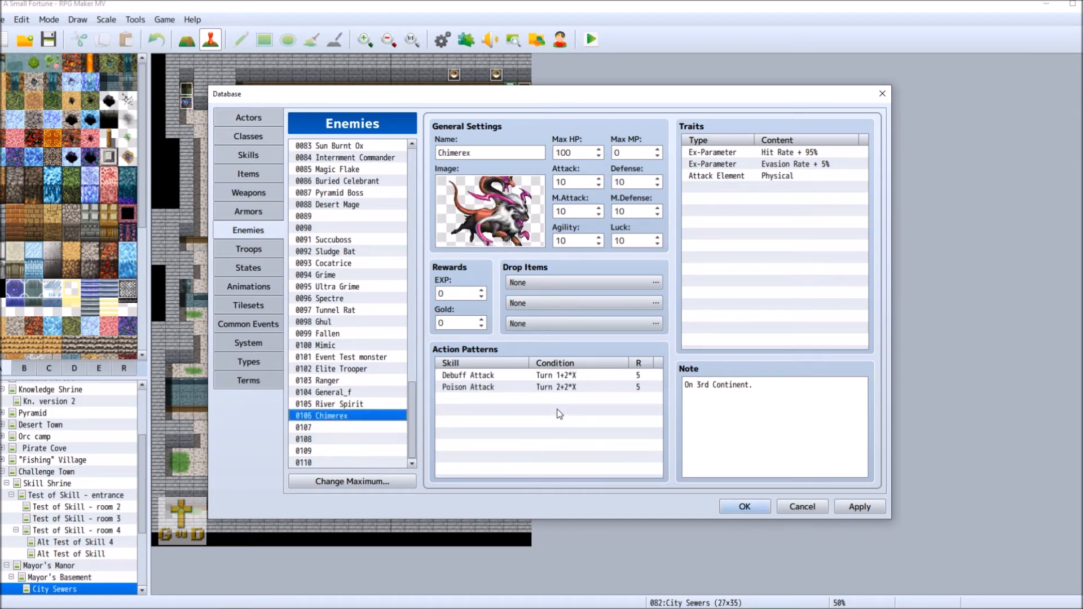
click(367, 404)
click(395, 345)
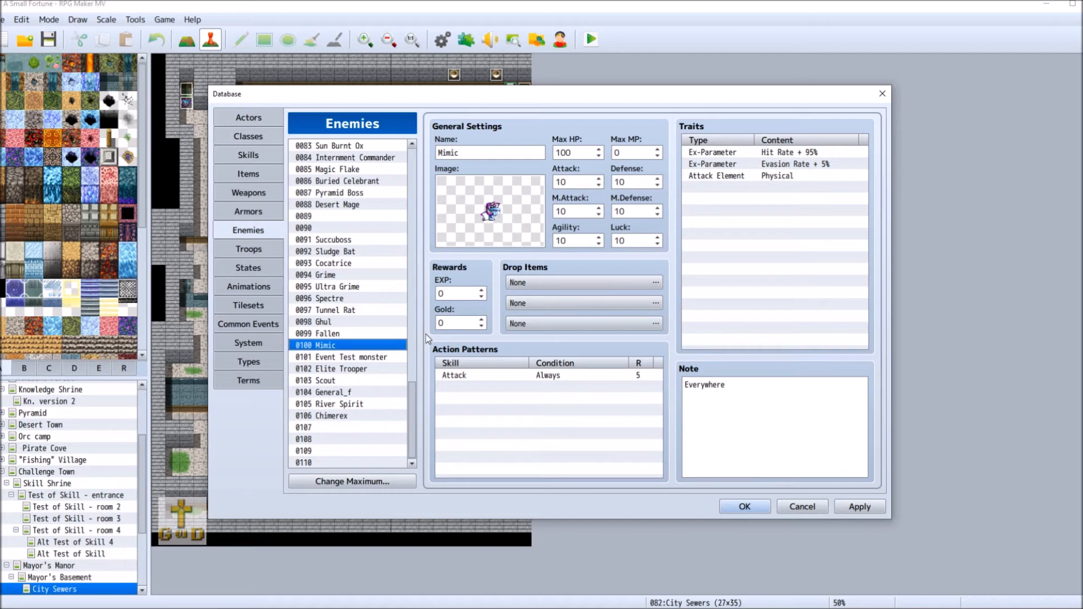
click(346, 334)
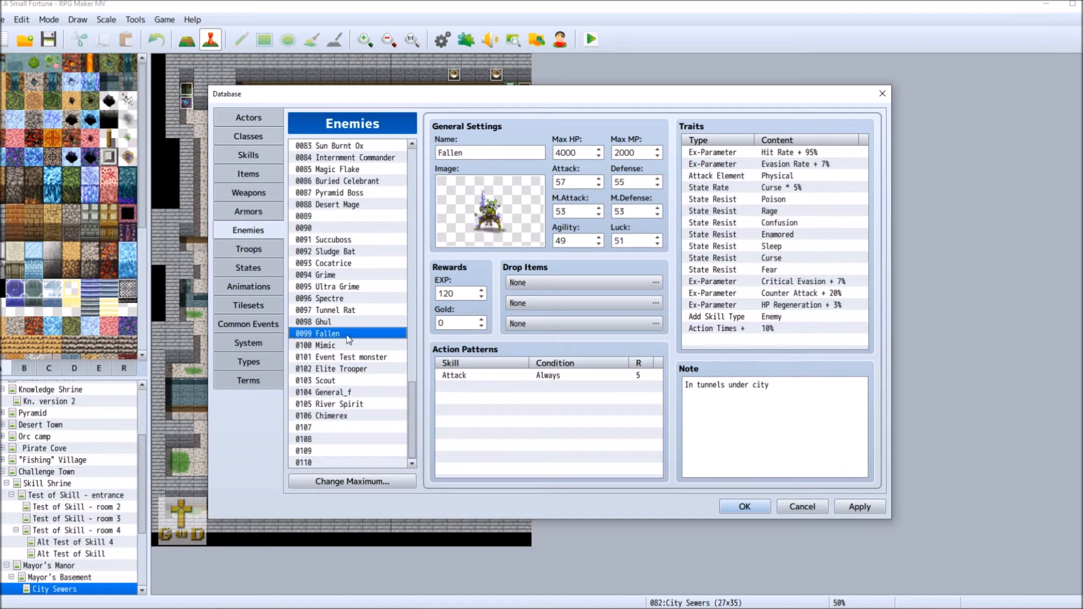
right_click(514, 376)
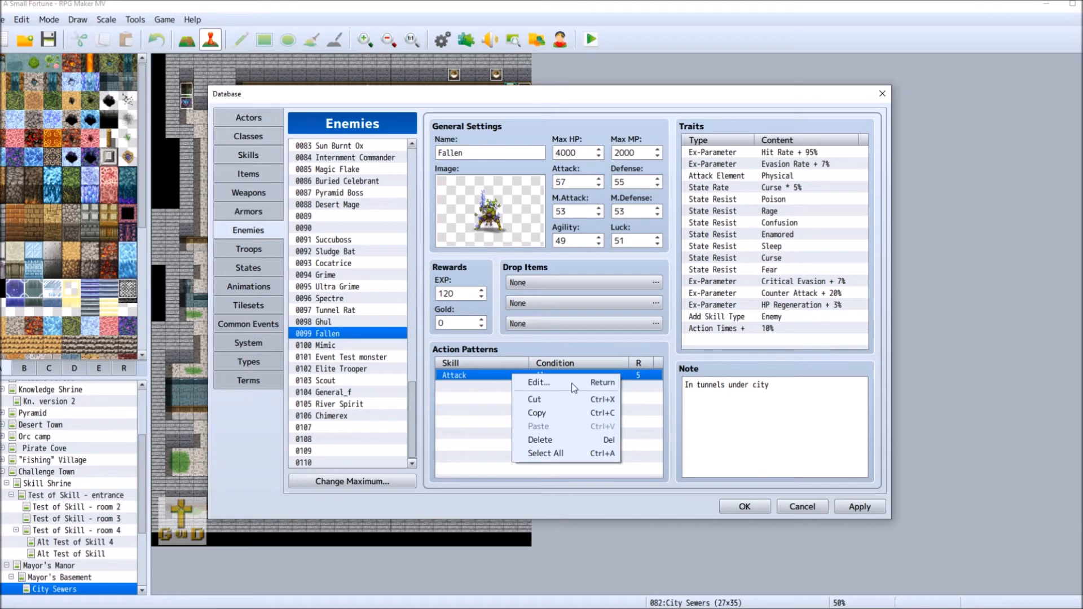
click(571, 383)
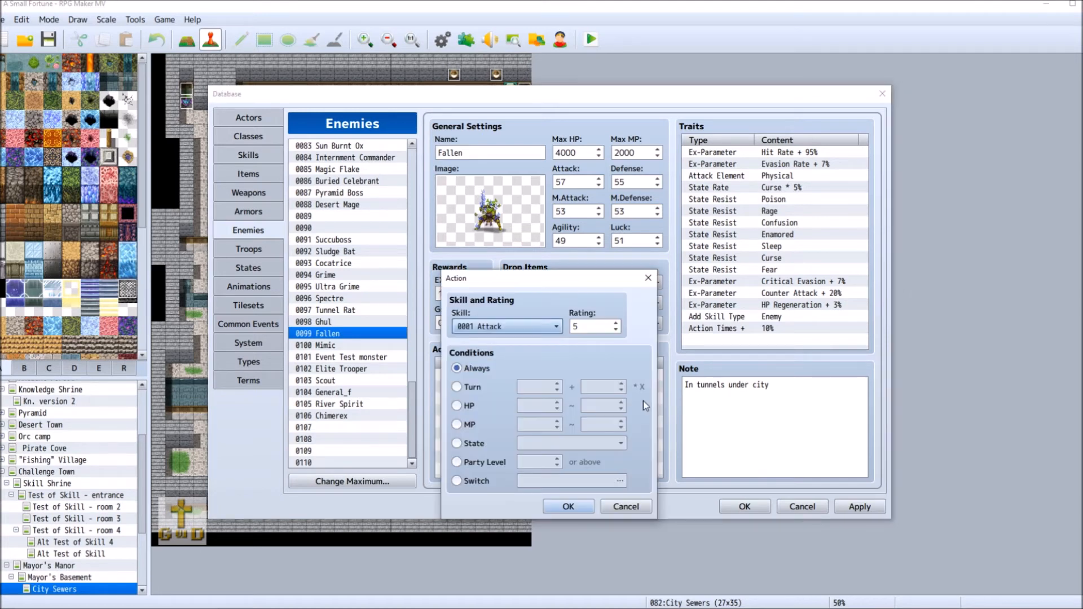
click(536, 330)
drag(608, 315, 612, 576)
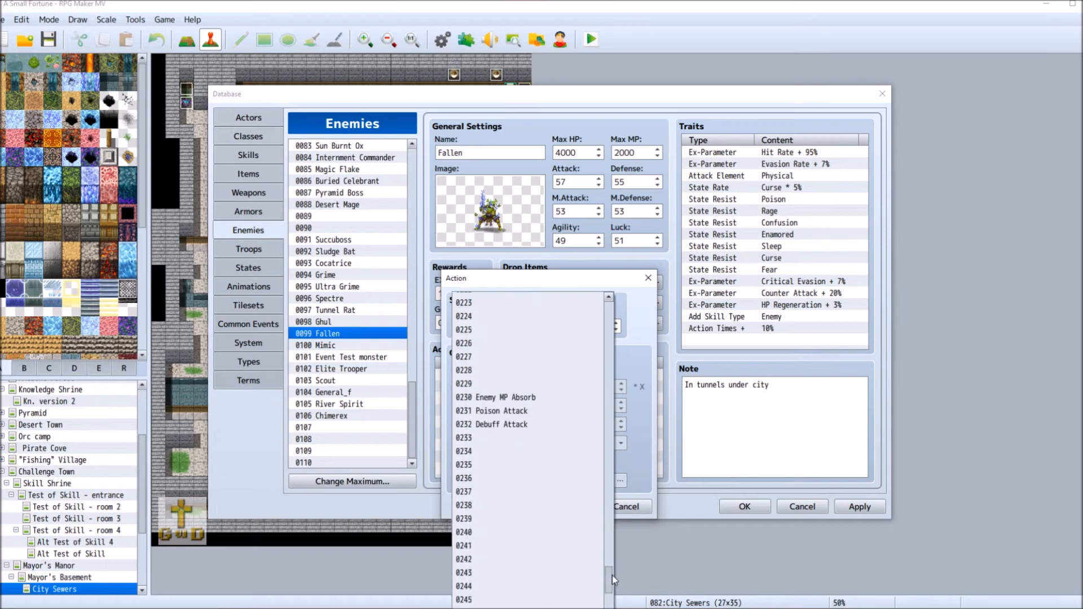
click(539, 425)
click(567, 504)
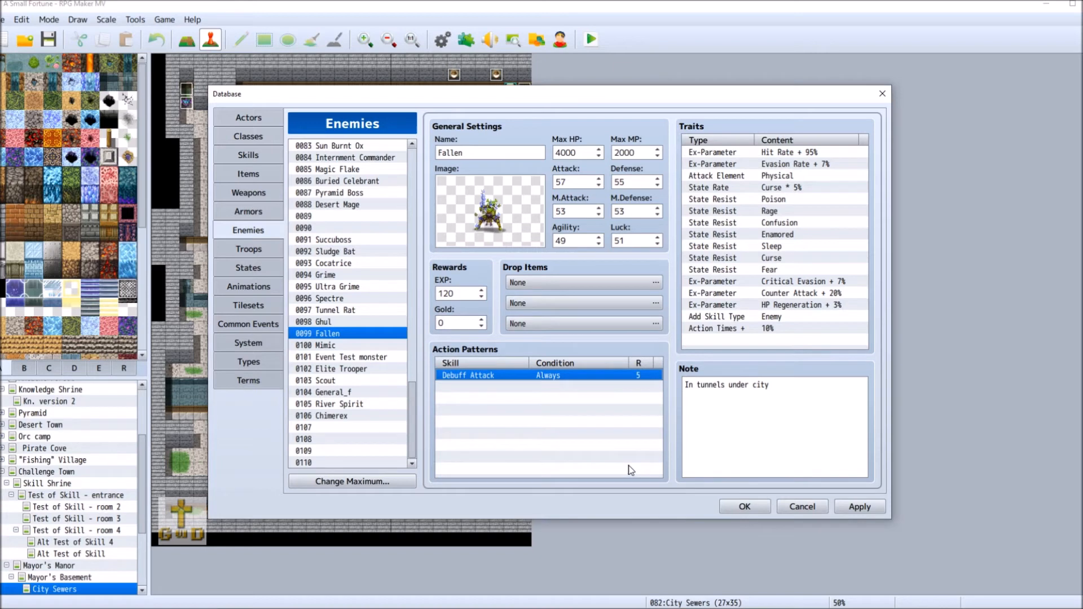
Replace the 0098 Ghul enemy's Attack action with 0232 Debuff Attack.
click(360, 322)
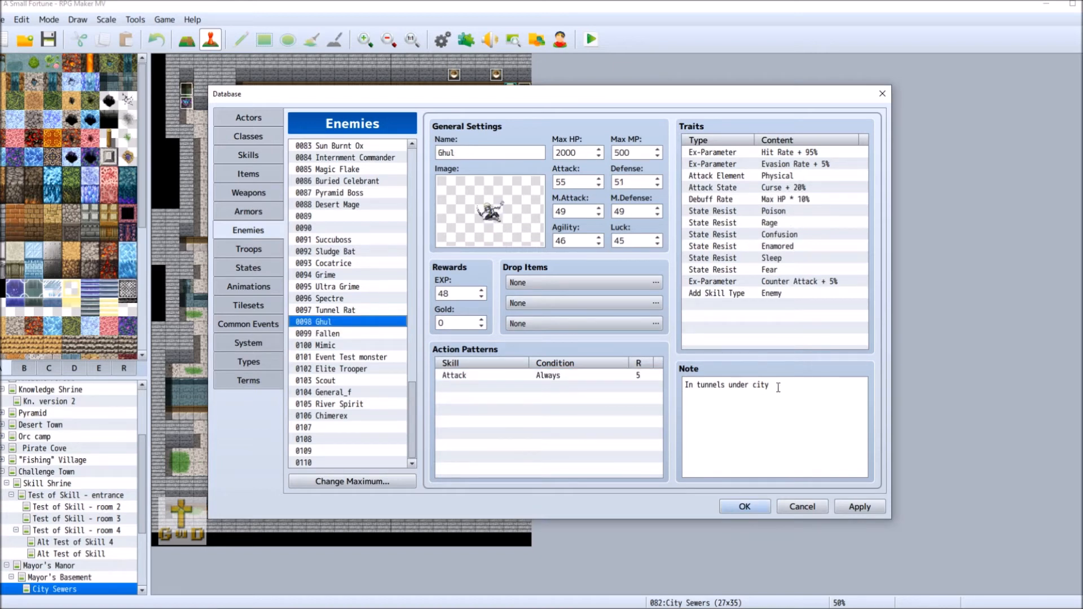
right_click(531, 376)
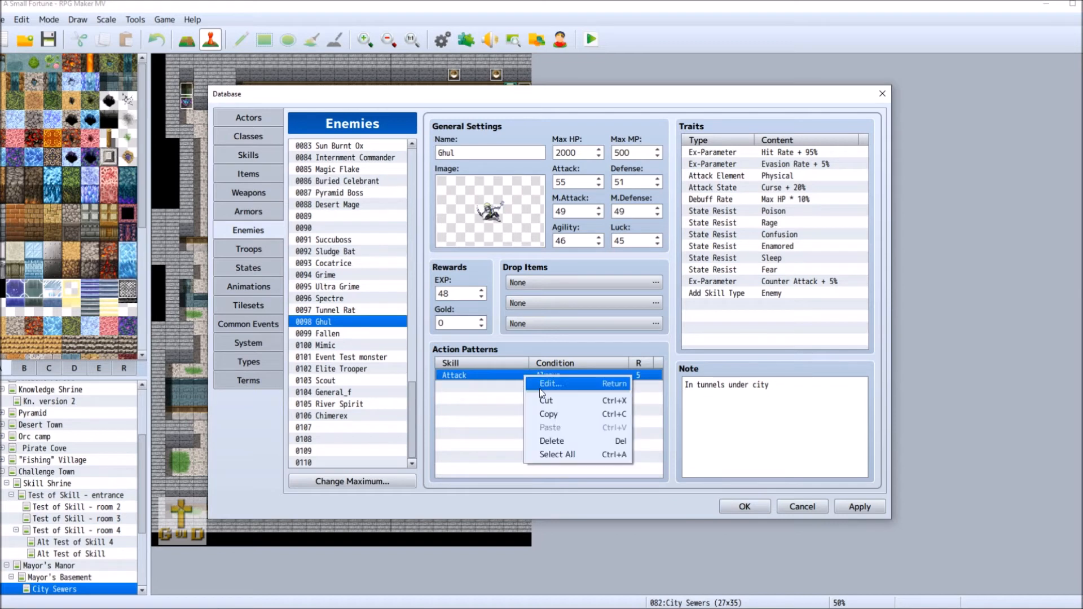
click(631, 383)
click(539, 329)
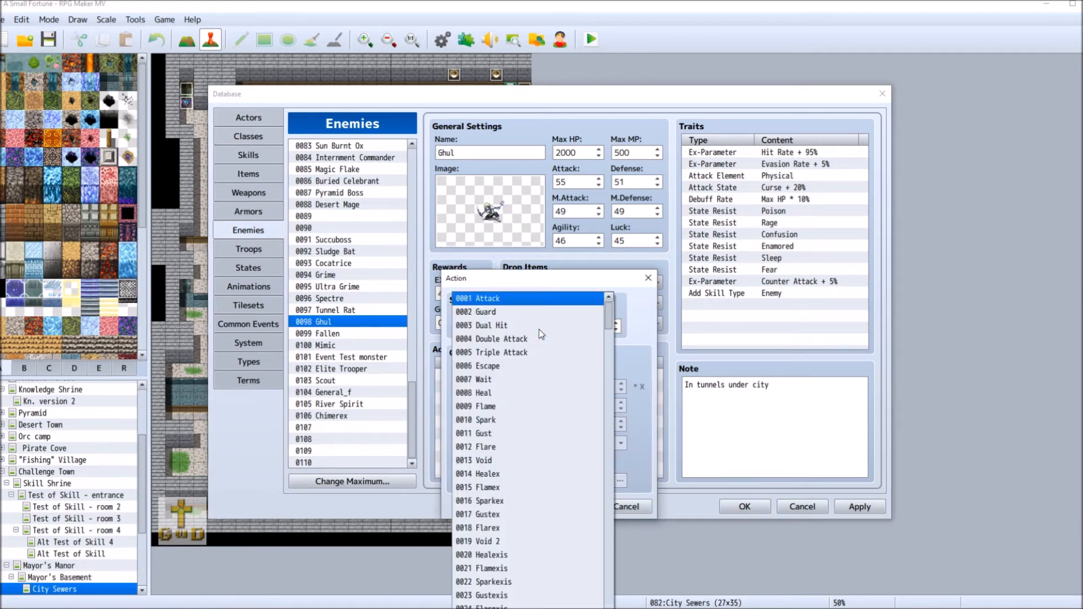
drag(613, 326, 605, 585)
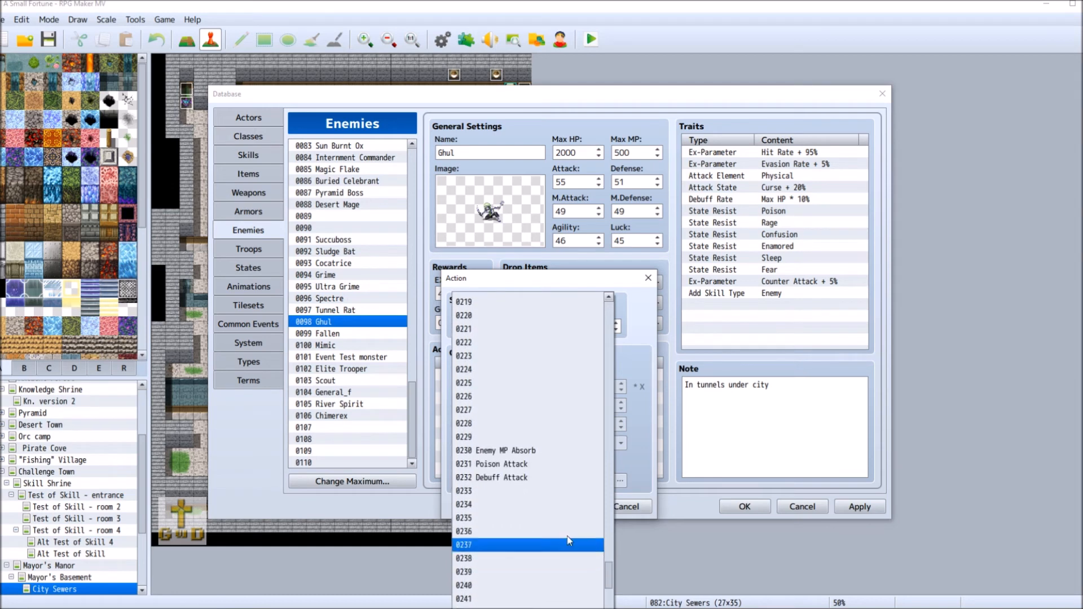
click(536, 478)
click(572, 507)
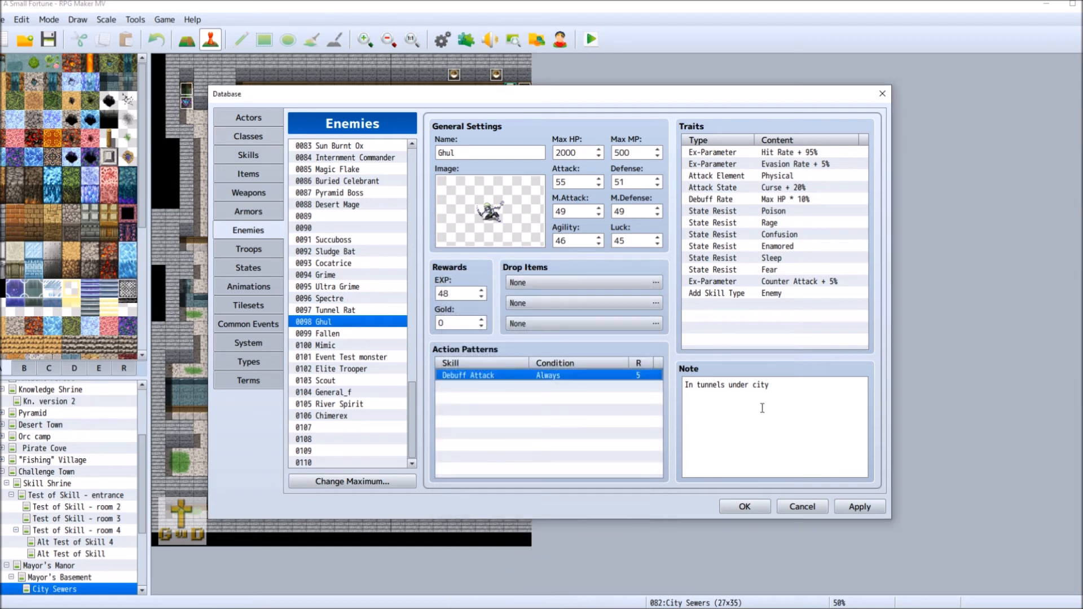
Add a closing period to the Ghul enemy's note so it reads "In tunnels under city.".
click(803, 386)
click(806, 385)
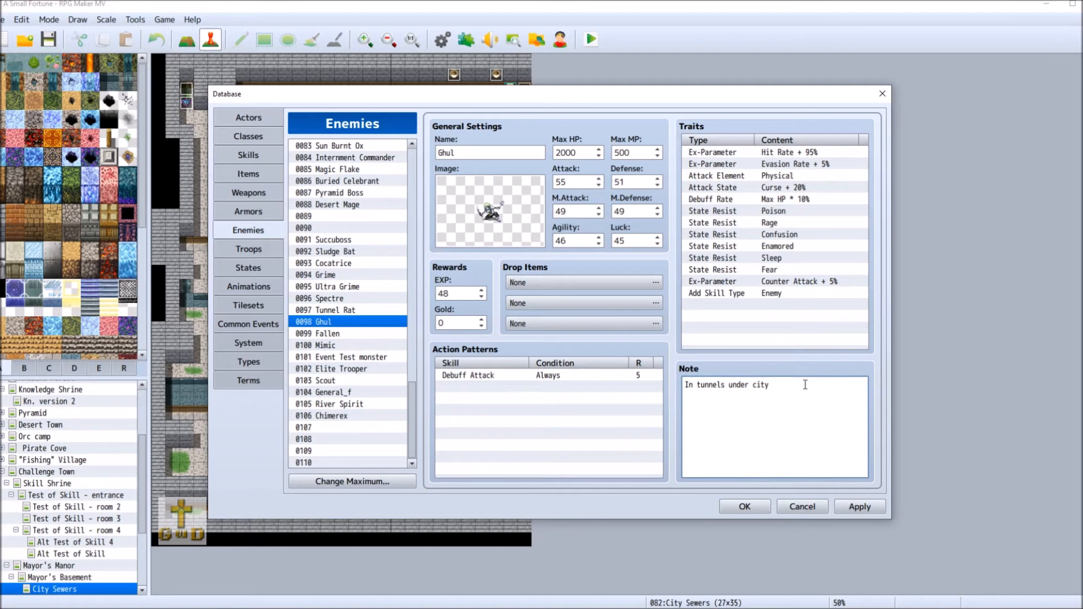
text(.)
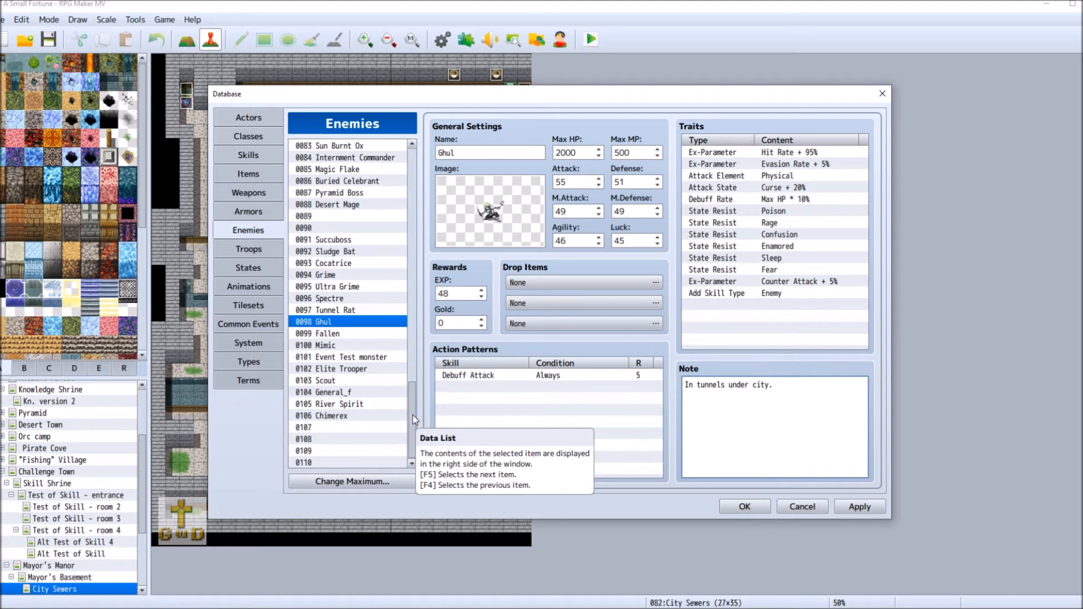
Switch the 0096 Spectre enemy's Attack action to the 0232 Debuff Attack skill.
scroll(334, 377, up, 2)
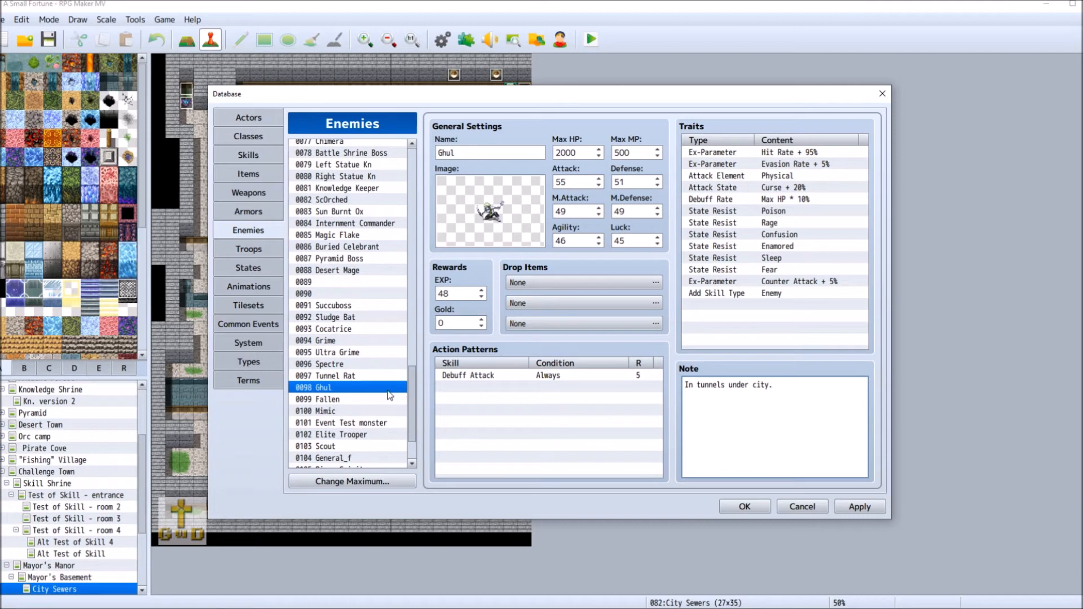
click(362, 366)
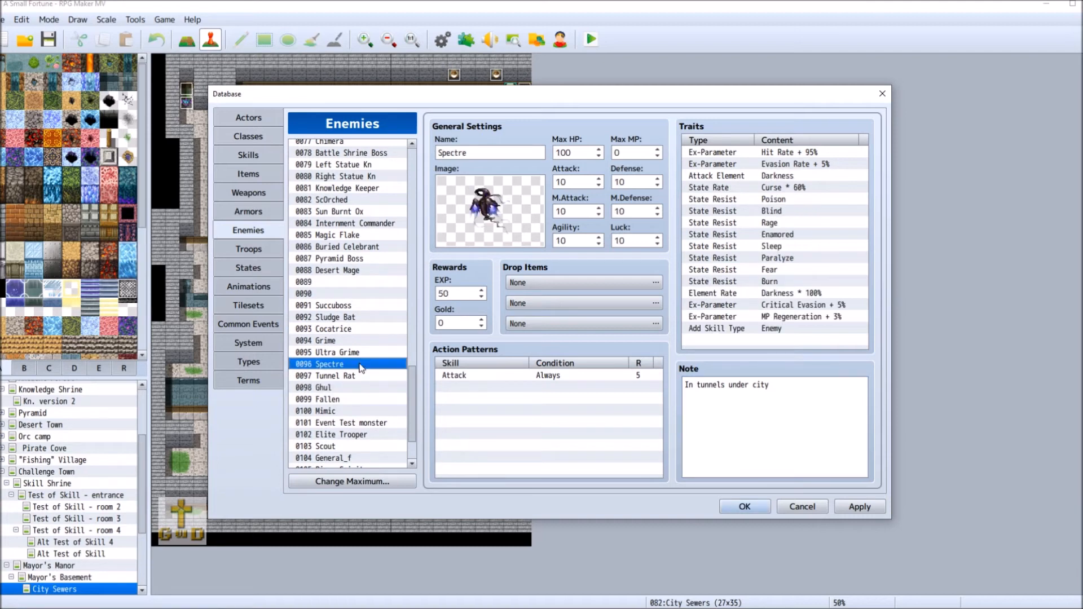
click(555, 377)
right_click(546, 374)
click(604, 387)
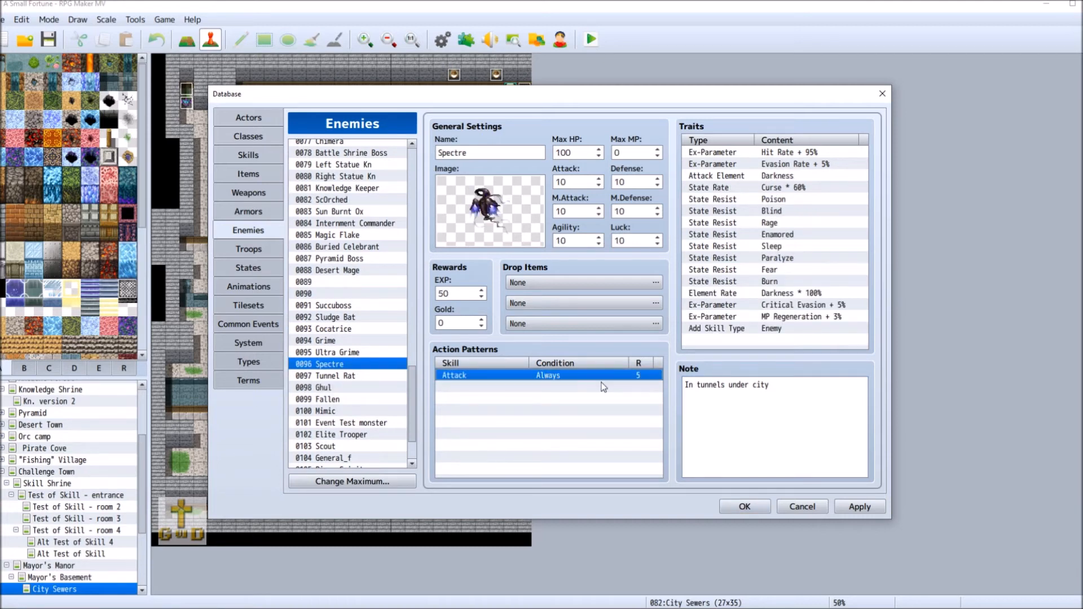
click(612, 327)
drag(607, 327, 608, 580)
click(602, 471)
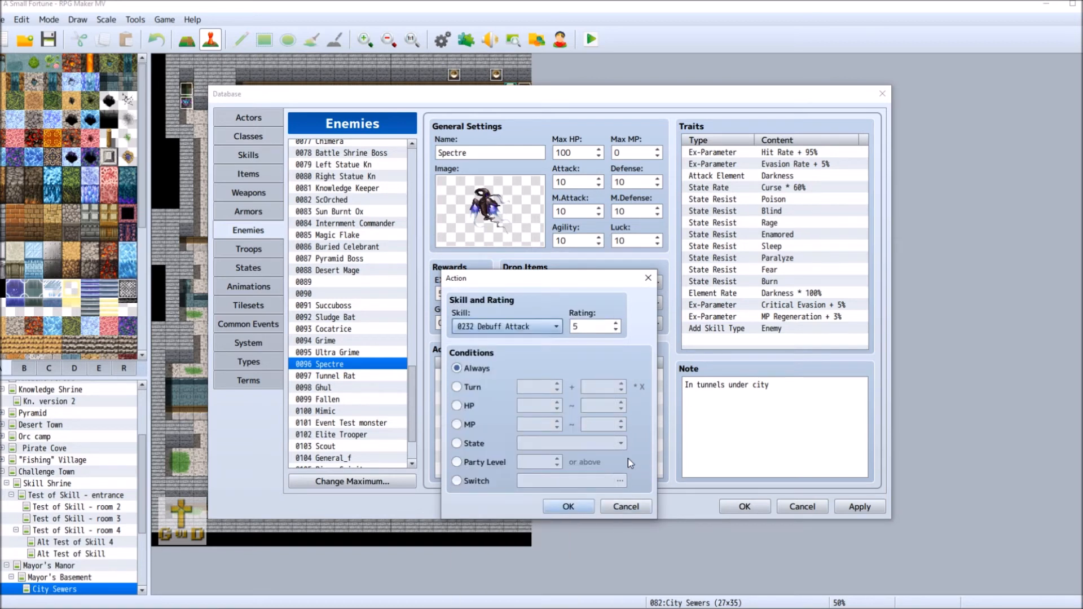
click(568, 507)
Complete the Spectre enemy's note with a period, as "In tunnels under city.".
click(797, 390)
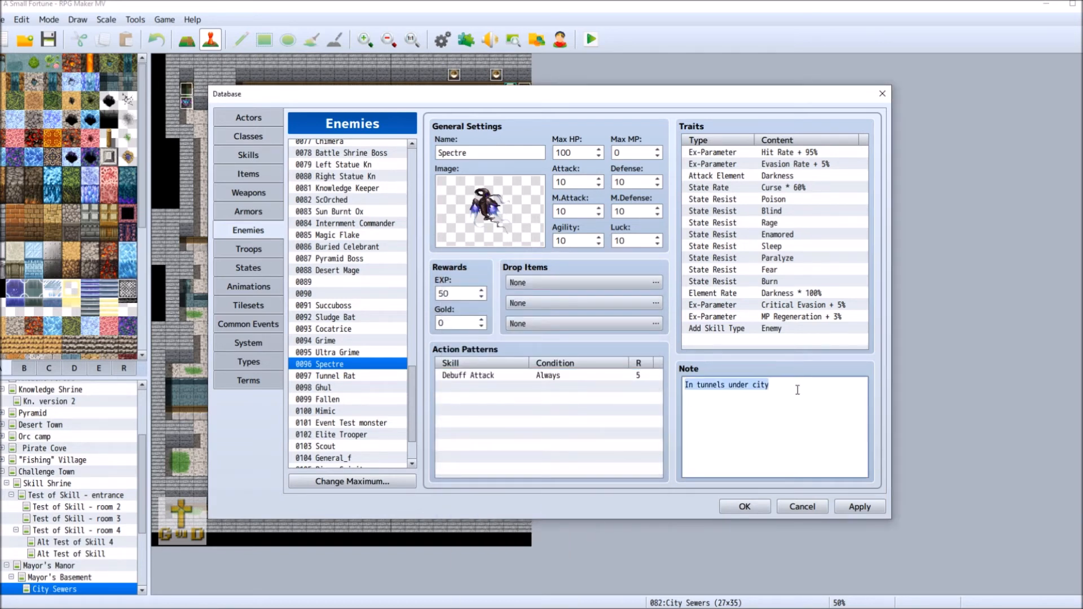
click(797, 390)
text(.)
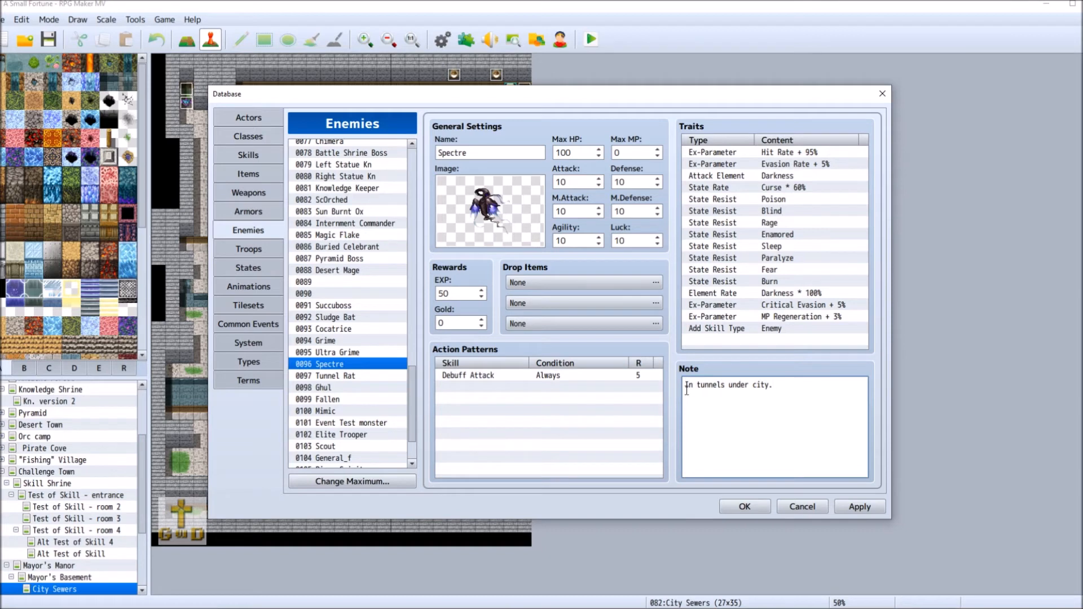
Check the 0093 Cocatrice enemy's settings and apply the pending database changes.
mouse_move(411, 408)
mouse_down()
mouse_move(412, 432)
mouse_move(410, 405)
mouse_up()
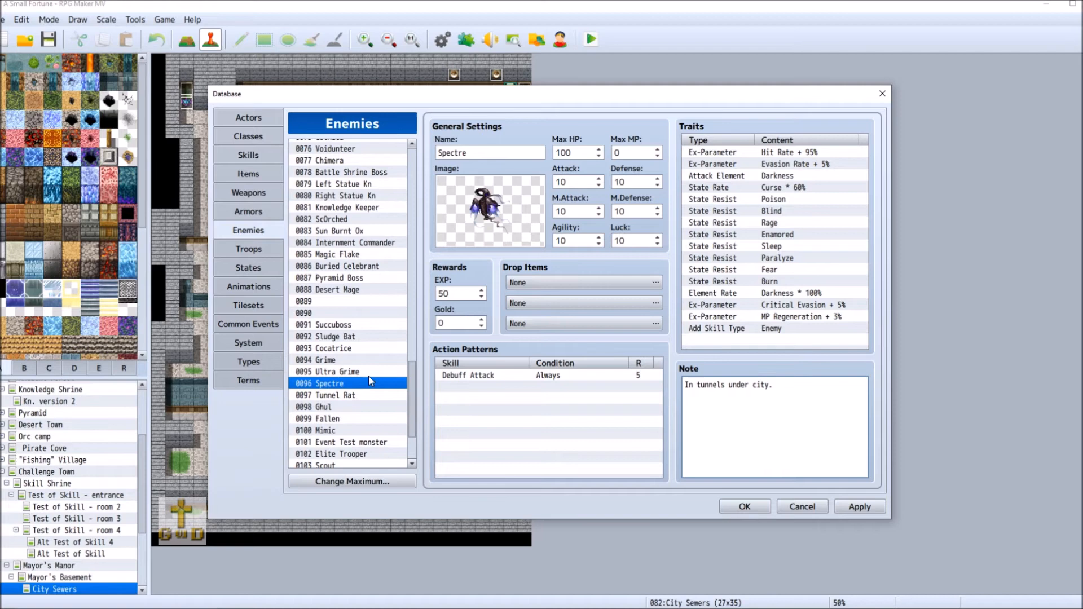
click(354, 350)
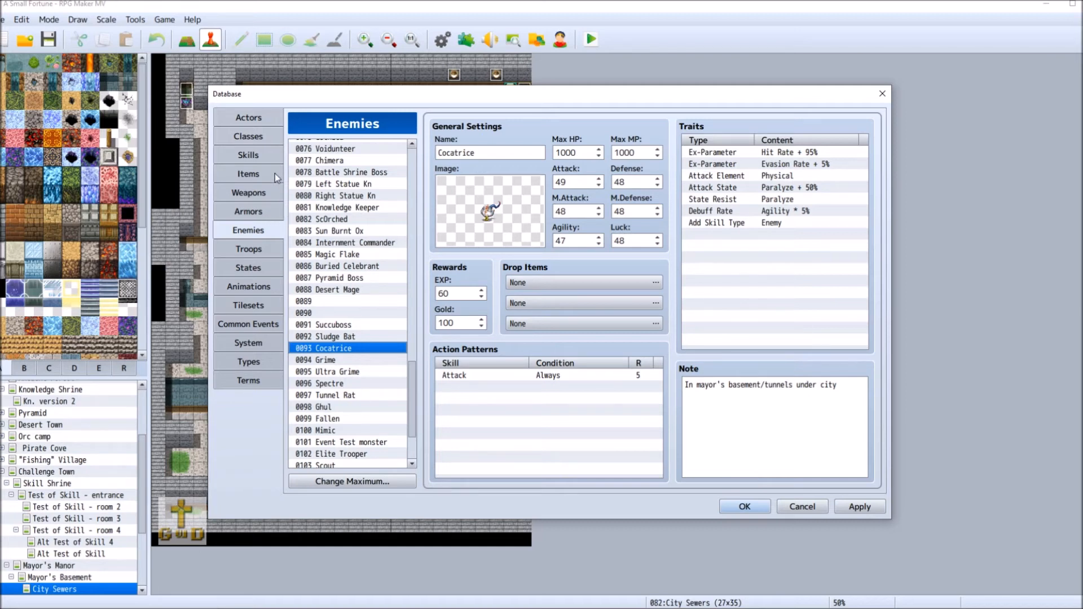
click(878, 507)
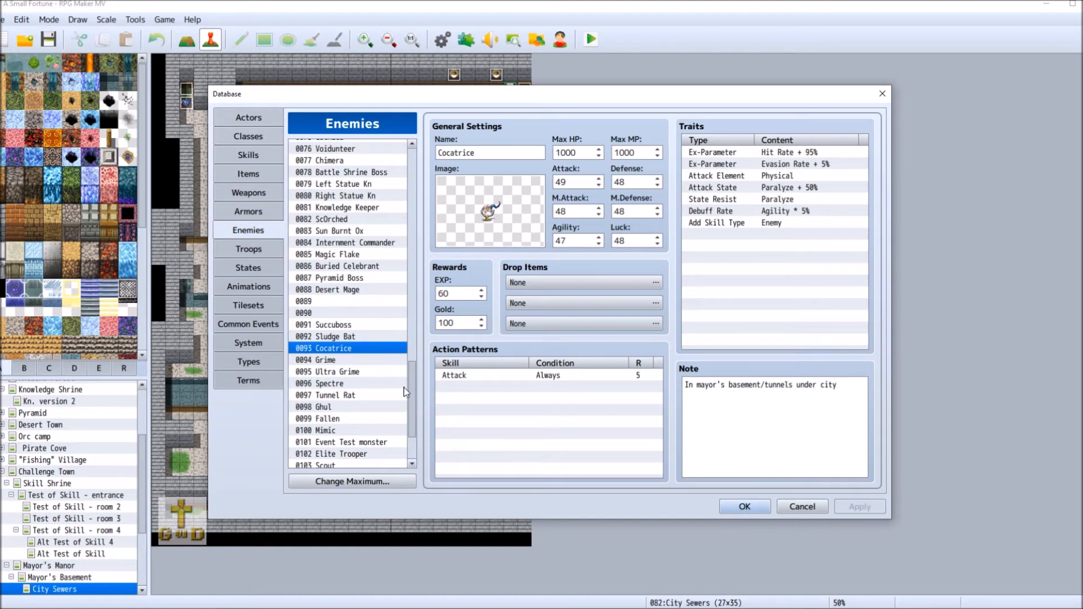
Change the 0091 Succuboss enemy's Attack action to 0232 Debuff Attack, keeping its condition Always.
click(370, 326)
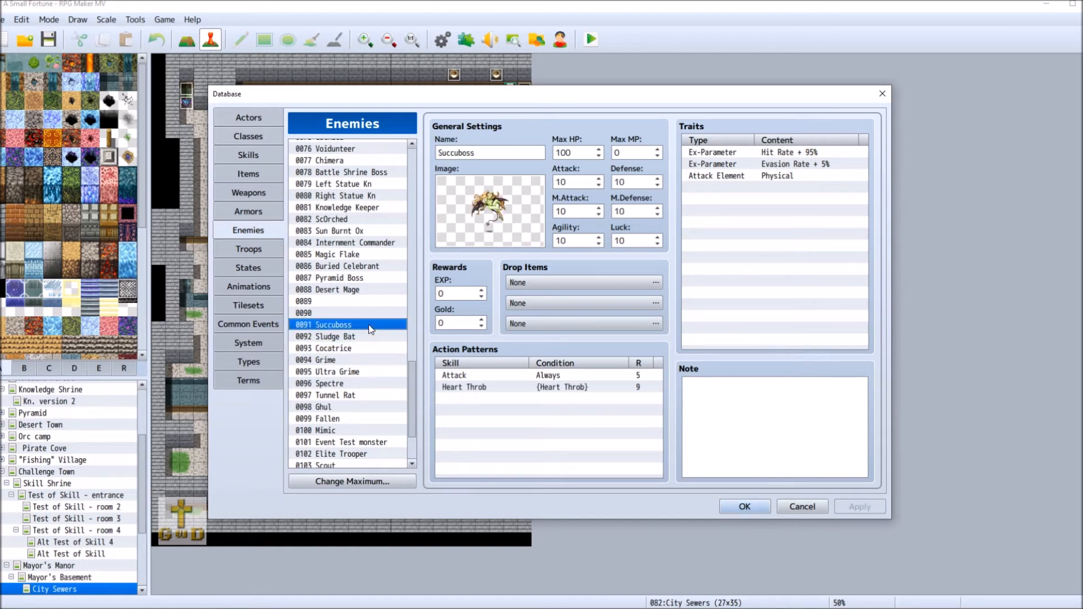
right_click(501, 380)
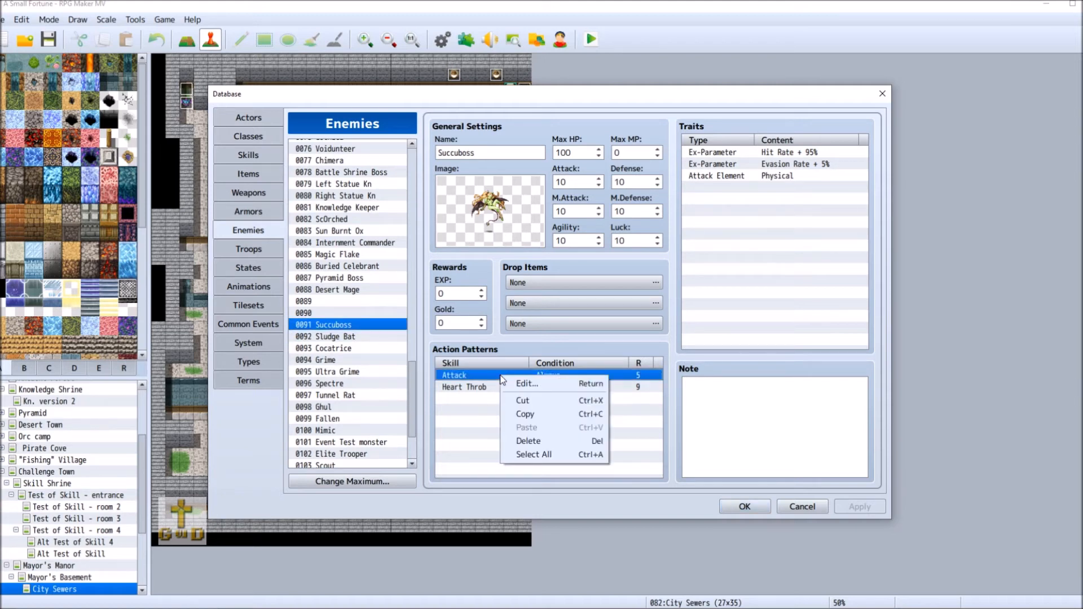
click(528, 384)
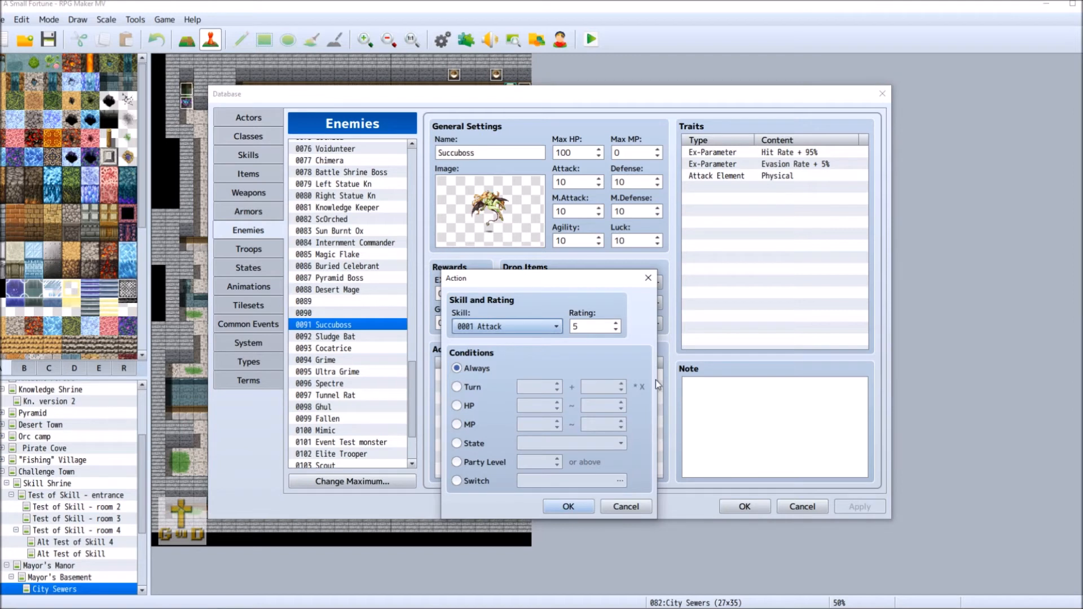
click(523, 328)
drag(609, 318, 608, 575)
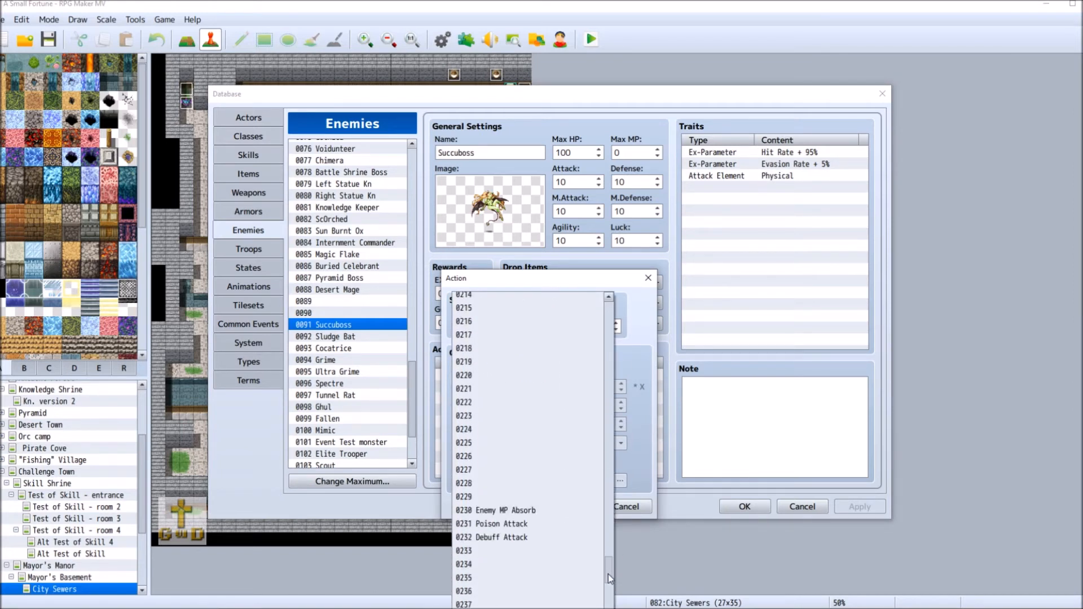
click(518, 539)
click(570, 507)
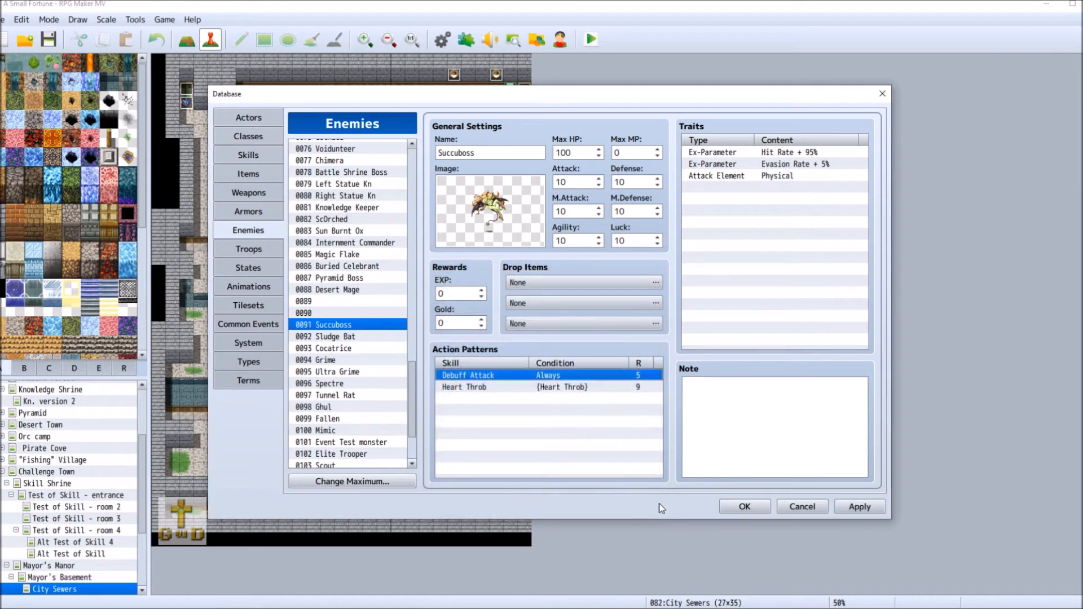
Set the 0068 Voidsoul enemy's only action to 0232 Debuff Attack instead of the plain Attack.
scroll(350, 282, up, 6)
click(332, 237)
right_click(366, 246)
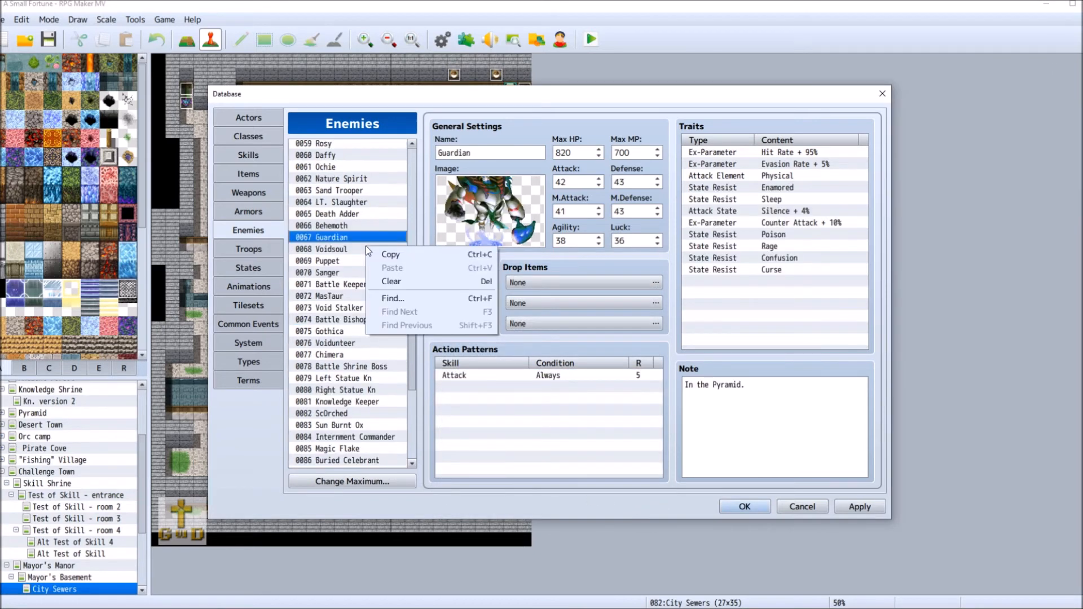
click(349, 248)
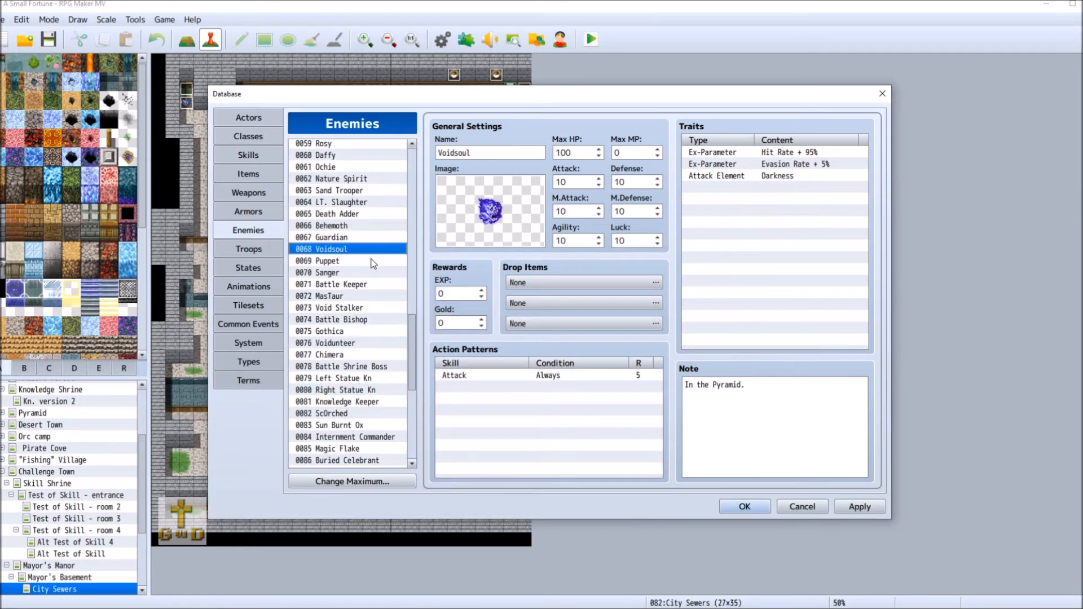
click(566, 376)
right_click(566, 377)
click(598, 382)
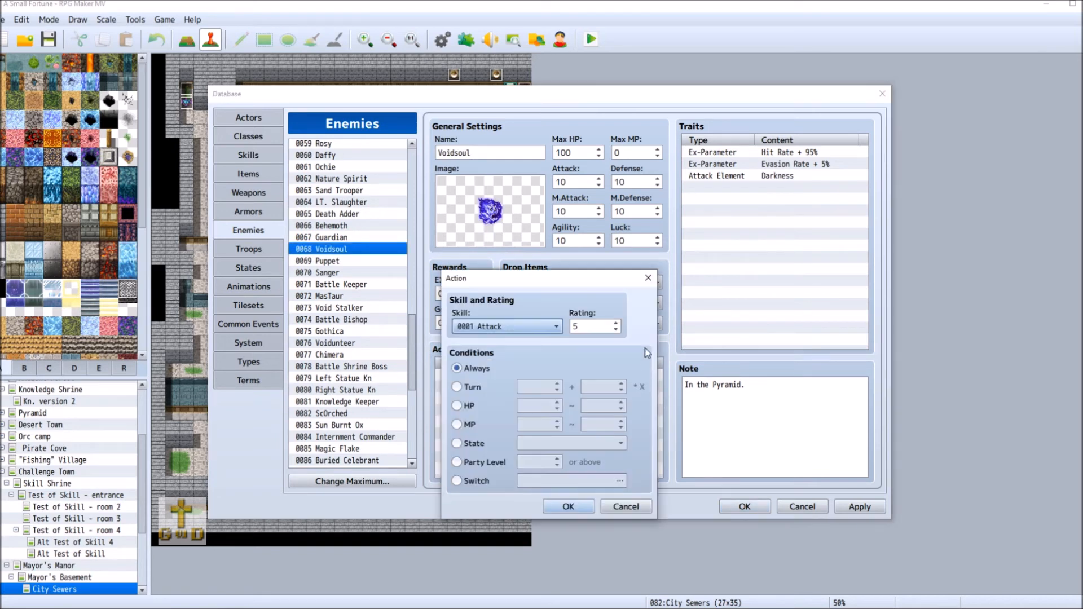
click(556, 326)
drag(609, 326, 608, 571)
click(530, 532)
click(568, 503)
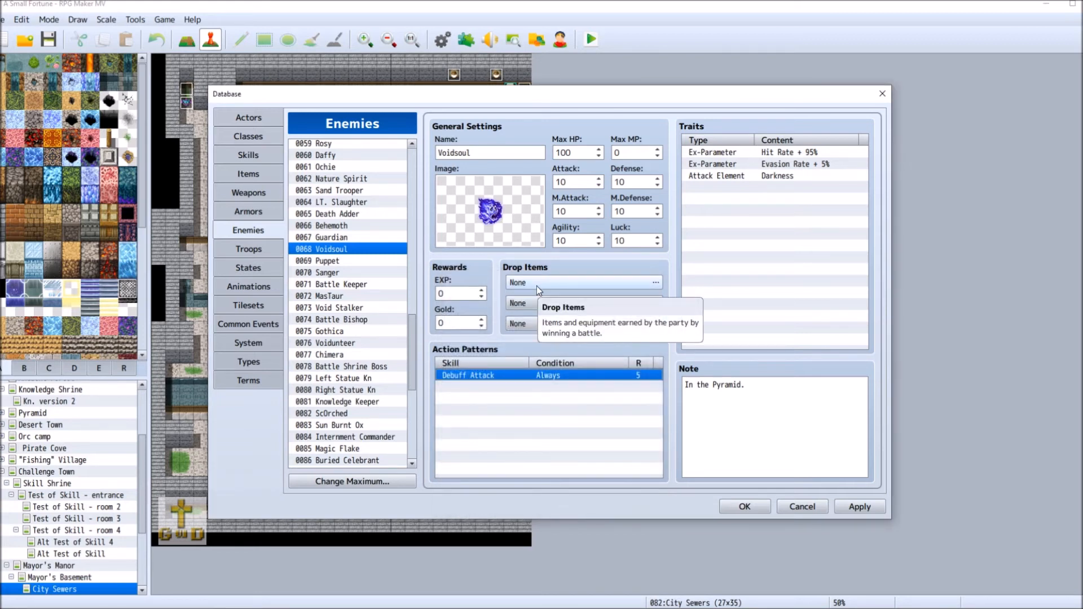
click(364, 272)
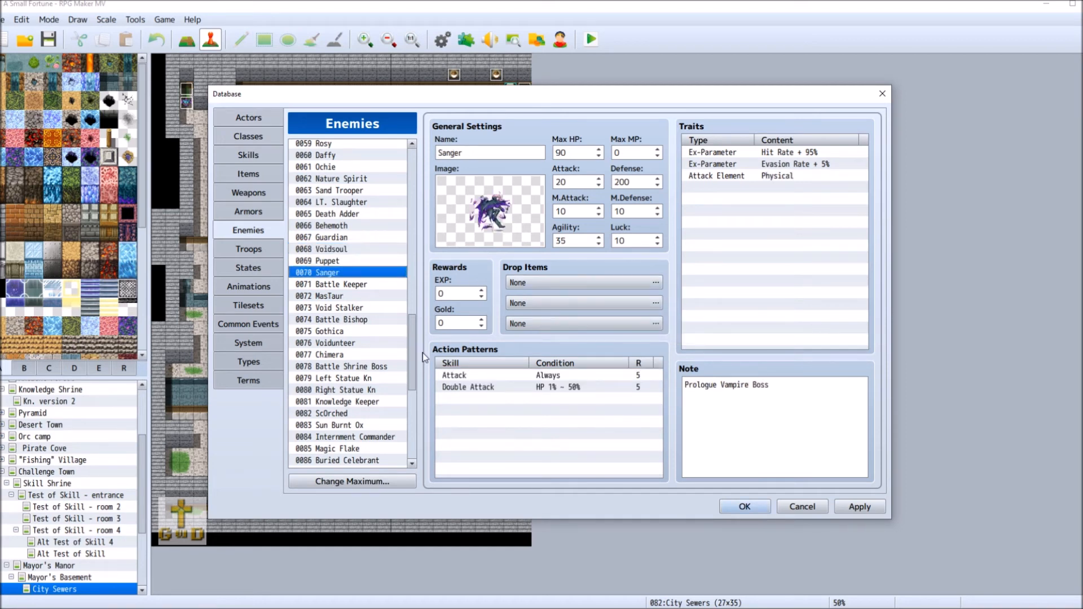
drag(411, 361, 412, 447)
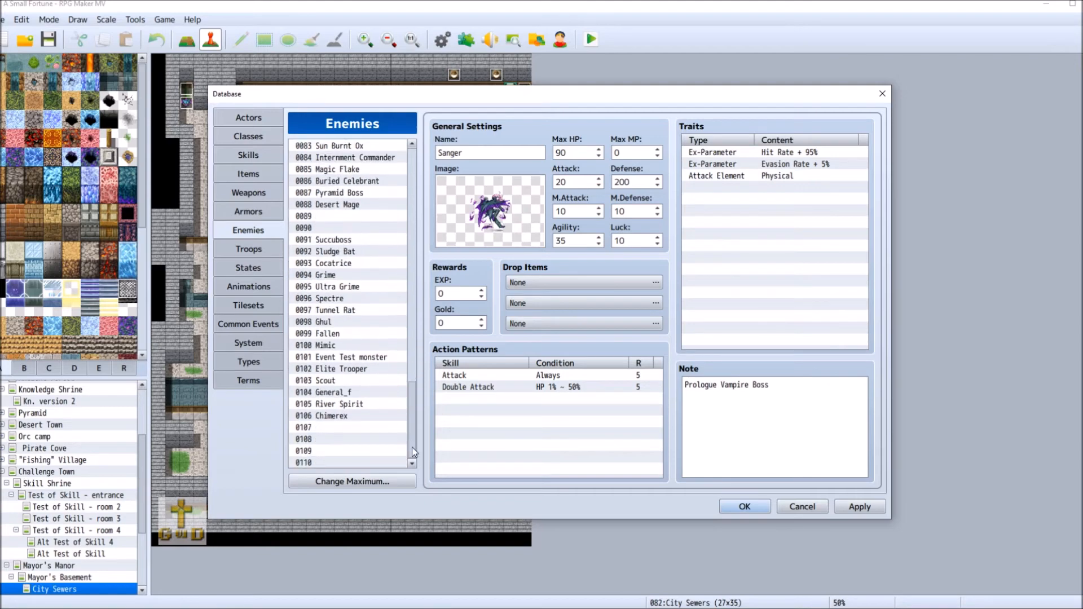
Add a Debuff Rate trait for Agility at 0% to the 0011 Paralyze state and apply the database changes.
click(244, 155)
click(262, 265)
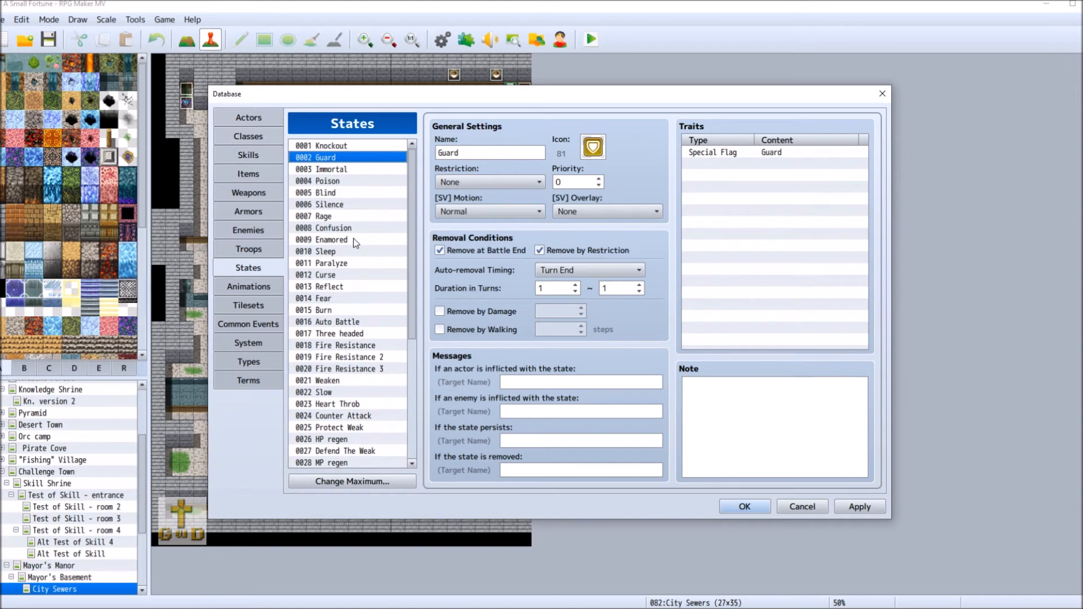
click(345, 264)
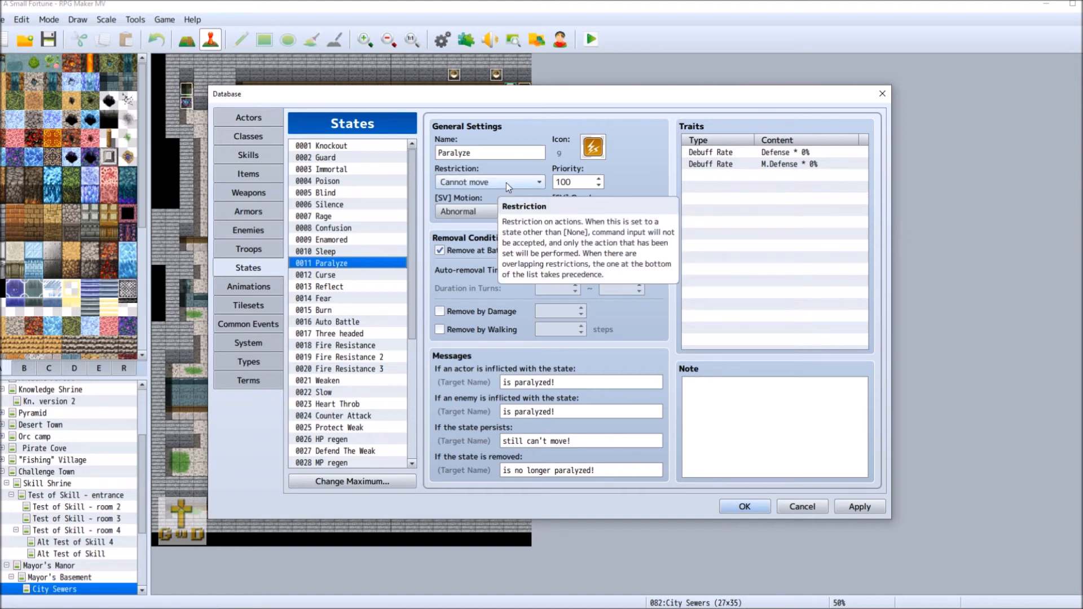
click(748, 175)
right_click(748, 175)
click(809, 184)
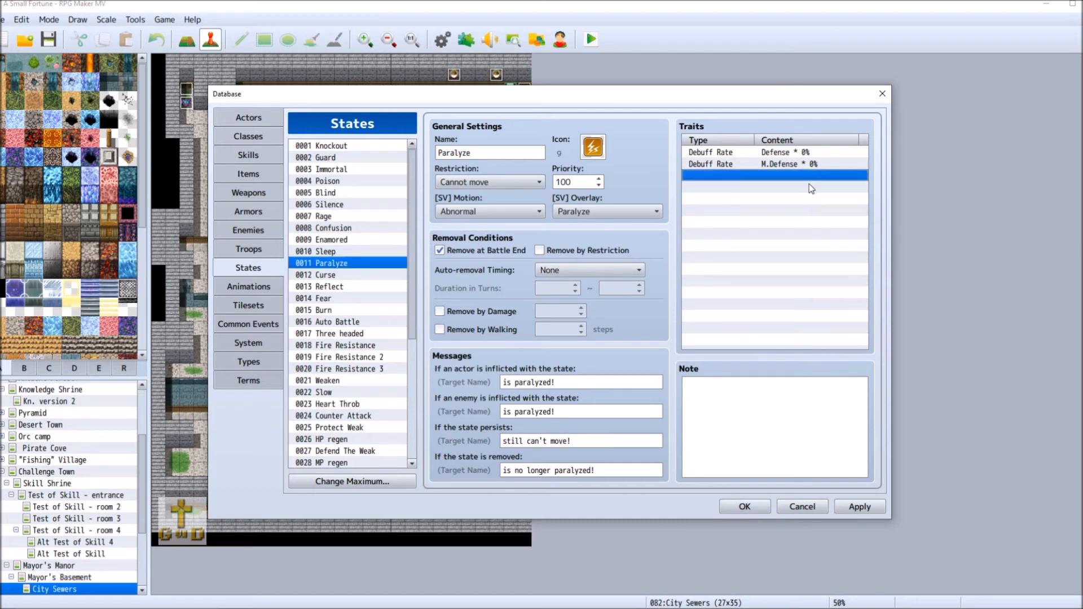
click(710, 211)
click(815, 213)
click(819, 314)
key(Tab)
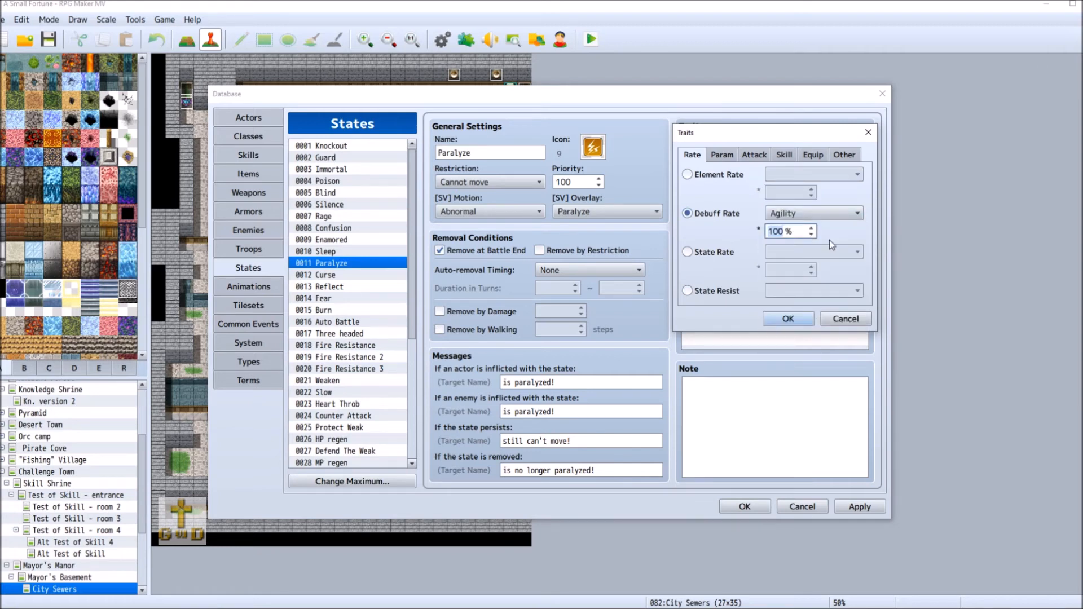
text(0)
click(794, 319)
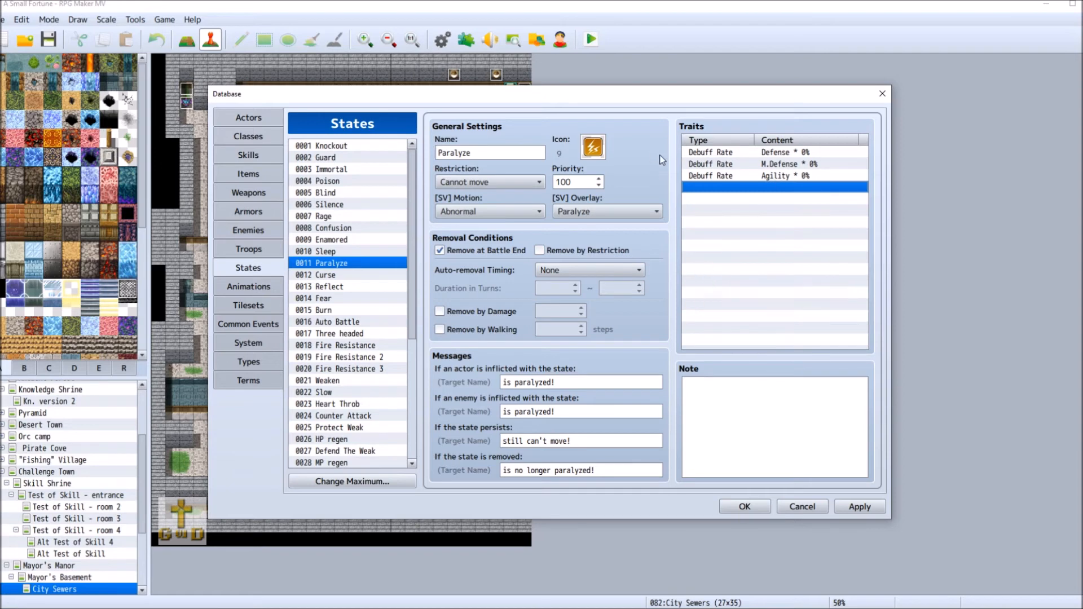
click(855, 504)
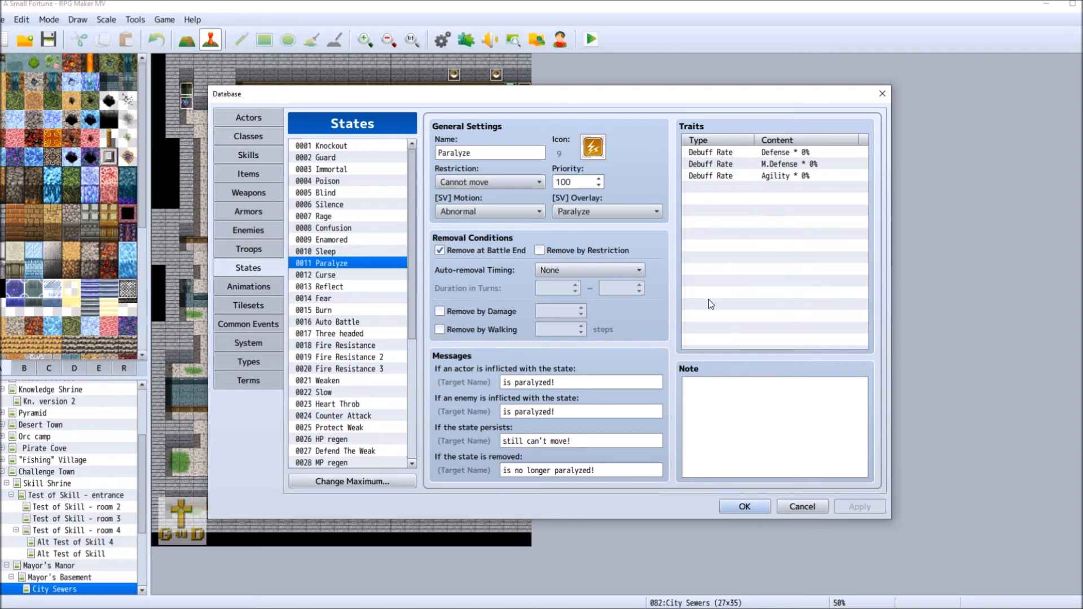
right_click(721, 188)
click(786, 201)
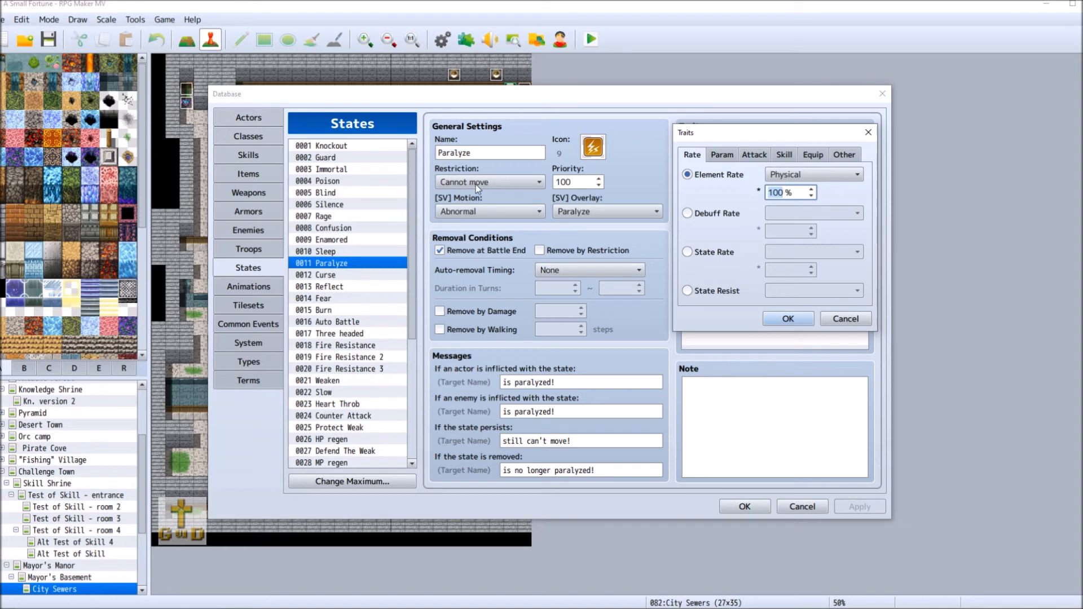
click(857, 321)
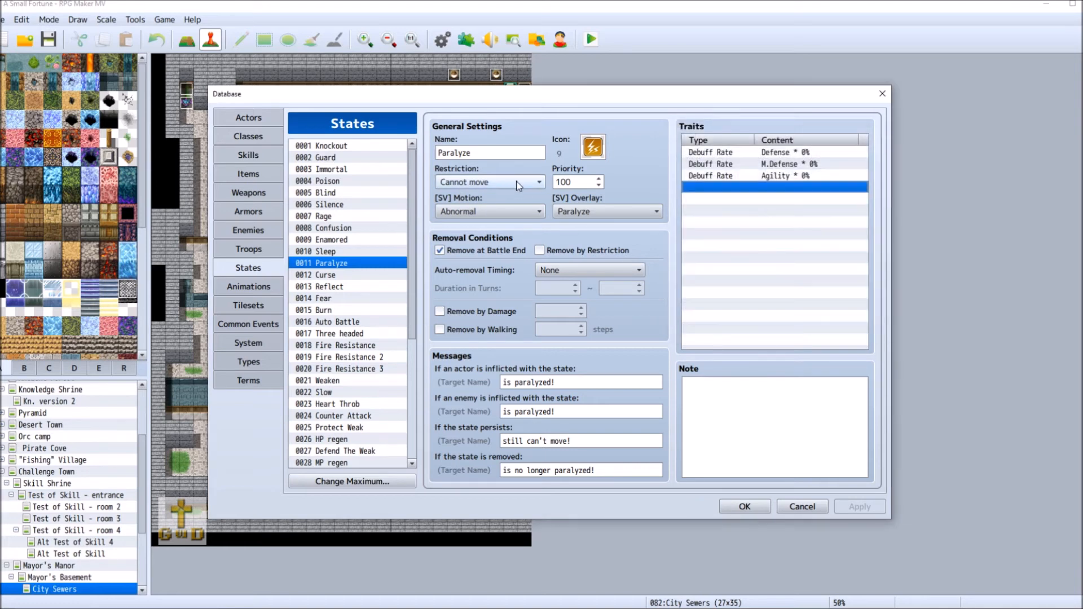
click(520, 182)
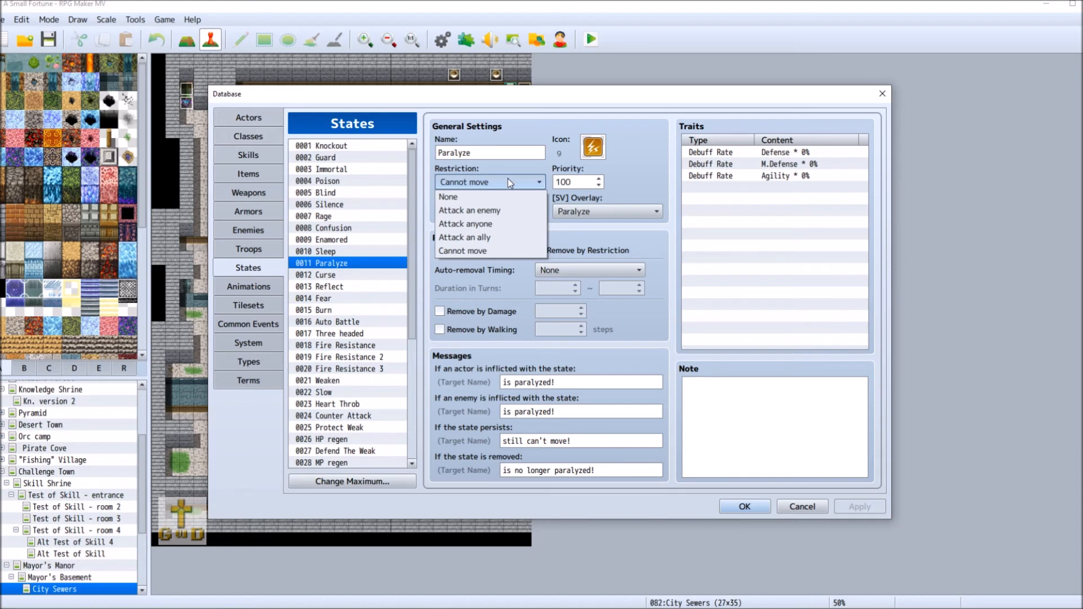
click(466, 185)
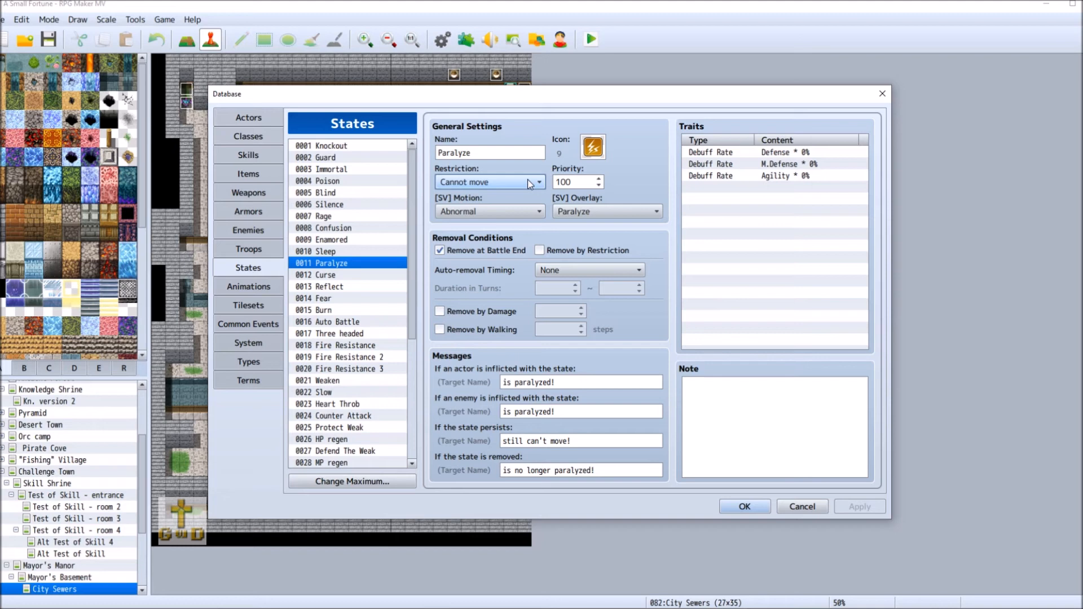
Duplicate the 0001 Attack skill into slot 0233 and rename the copy Paralyze Attack.
click(263, 161)
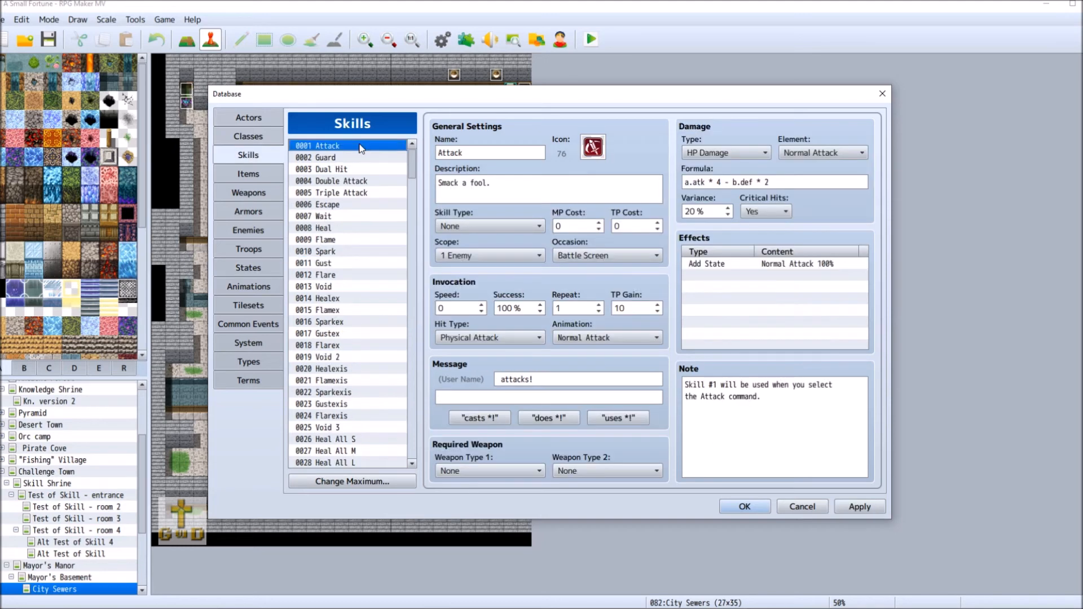
right_click(347, 148)
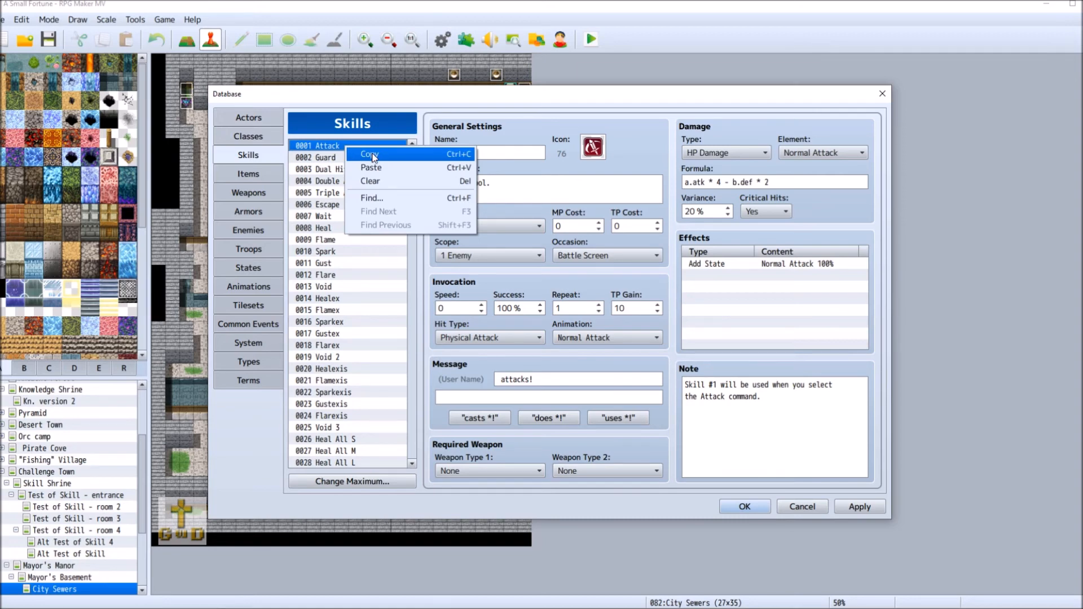
click(371, 155)
drag(418, 159, 413, 412)
click(355, 250)
right_click(355, 252)
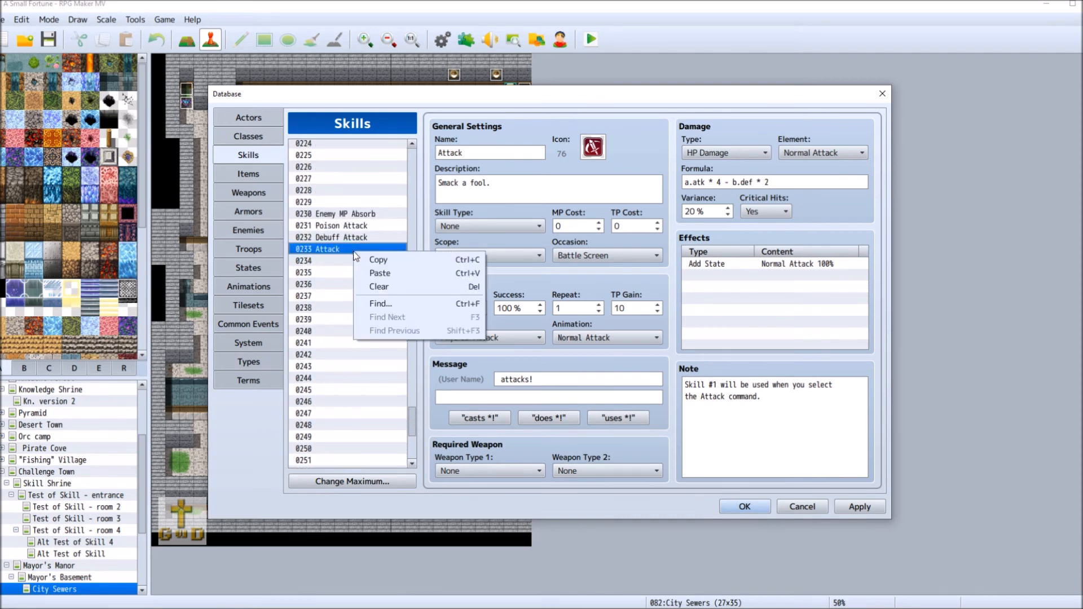
click(378, 260)
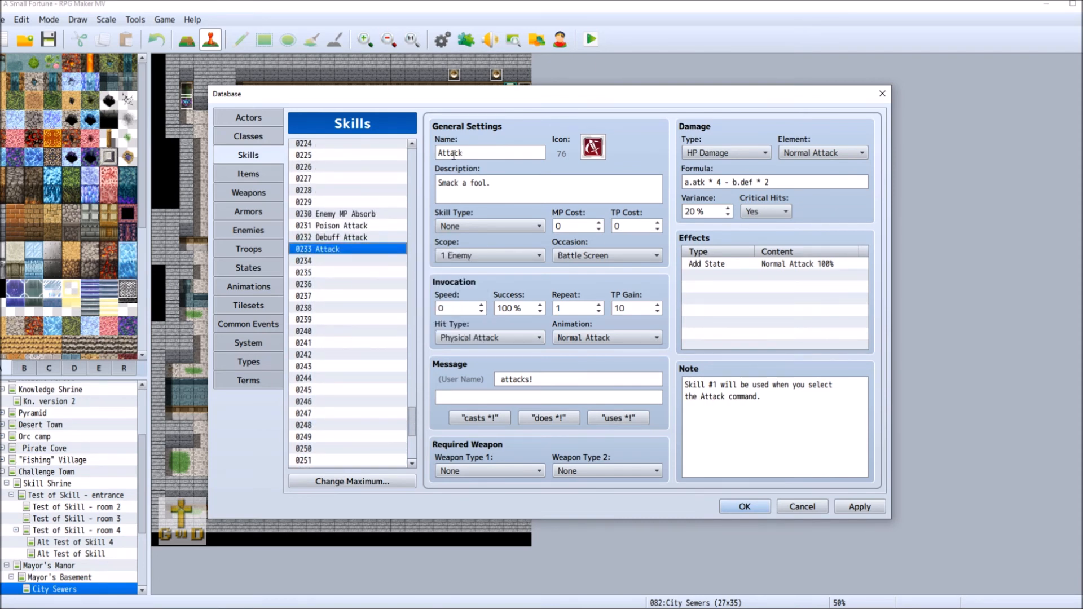
double_click(437, 153)
key(Home)
text(Paralyze)
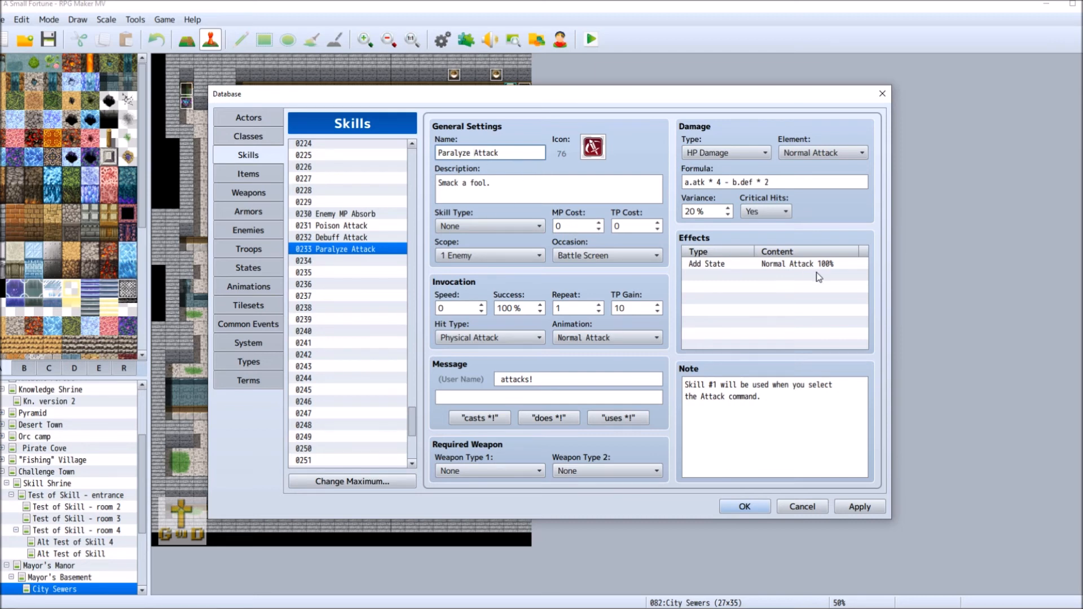
Add an Add State effect to the Paralyze Attack skill that inflicts 0011 Paralyze at 10%.
double_click(774, 276)
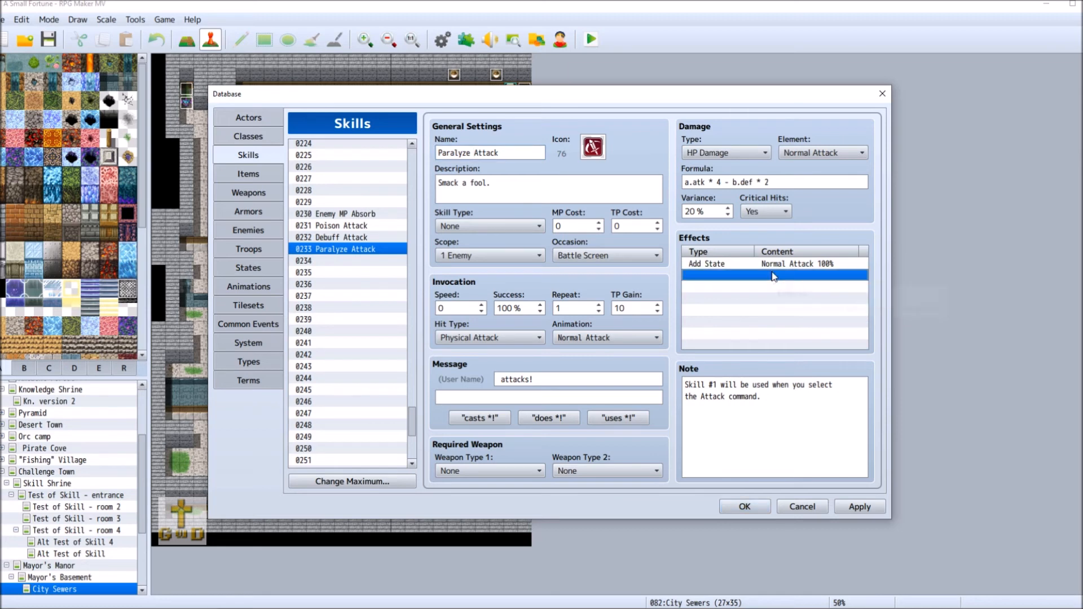
click(735, 220)
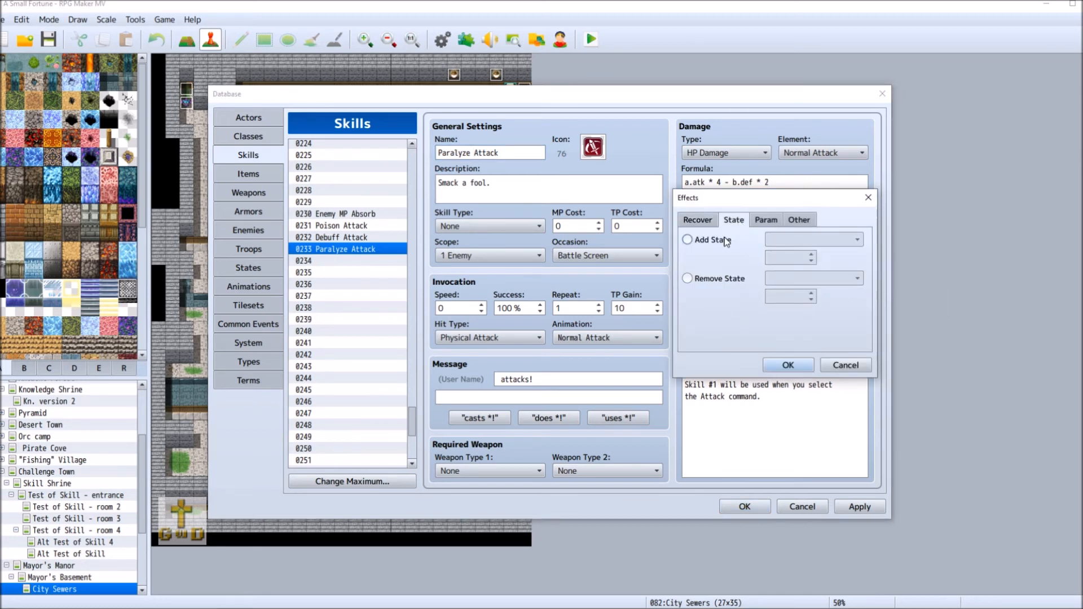
click(725, 239)
click(844, 240)
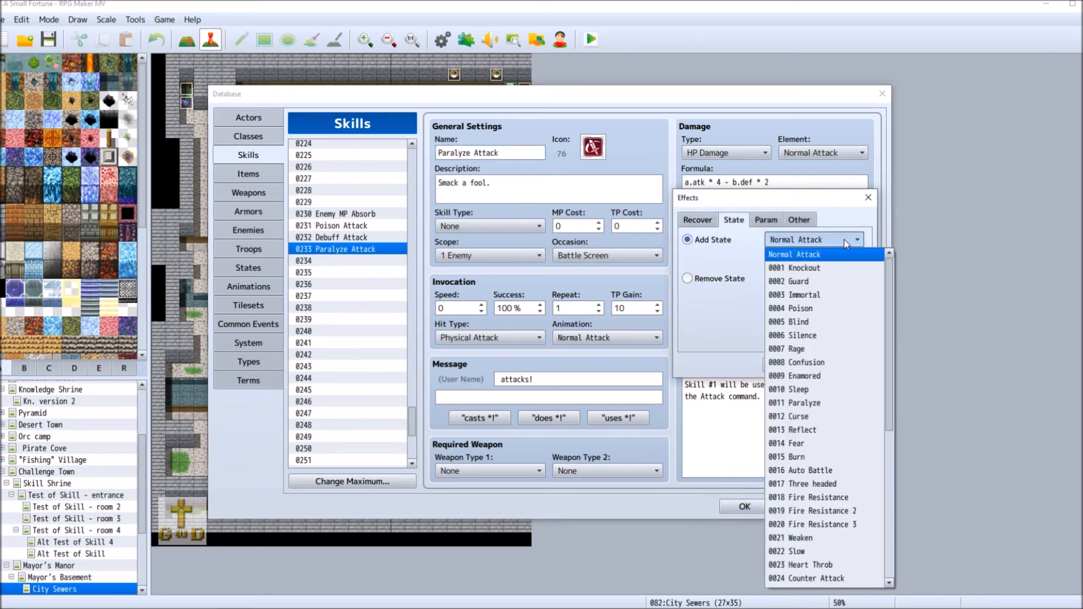
click(844, 402)
double_click(779, 258)
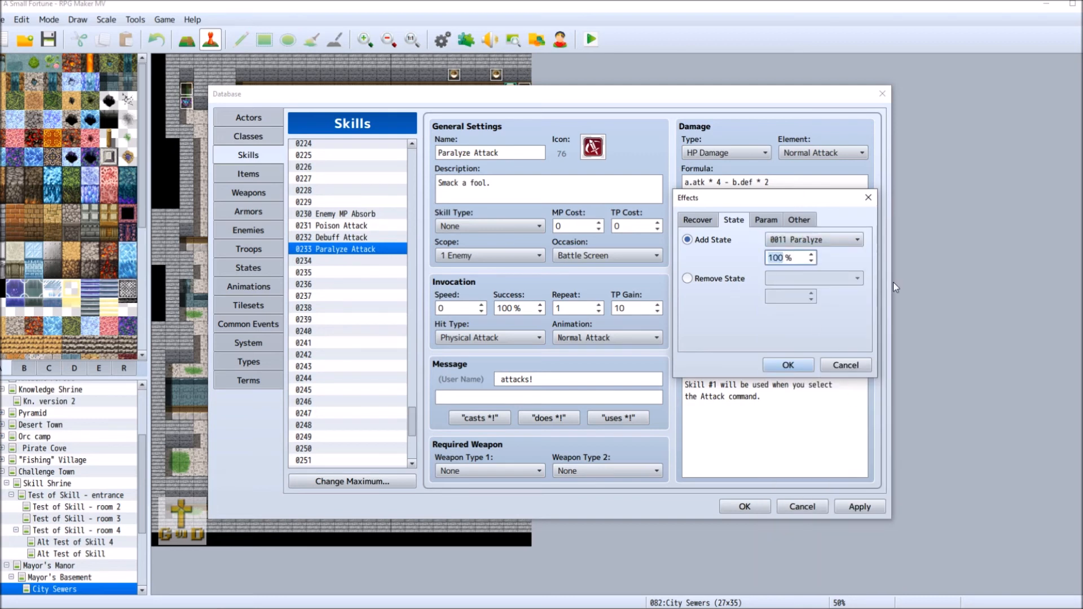
text(10)
click(788, 365)
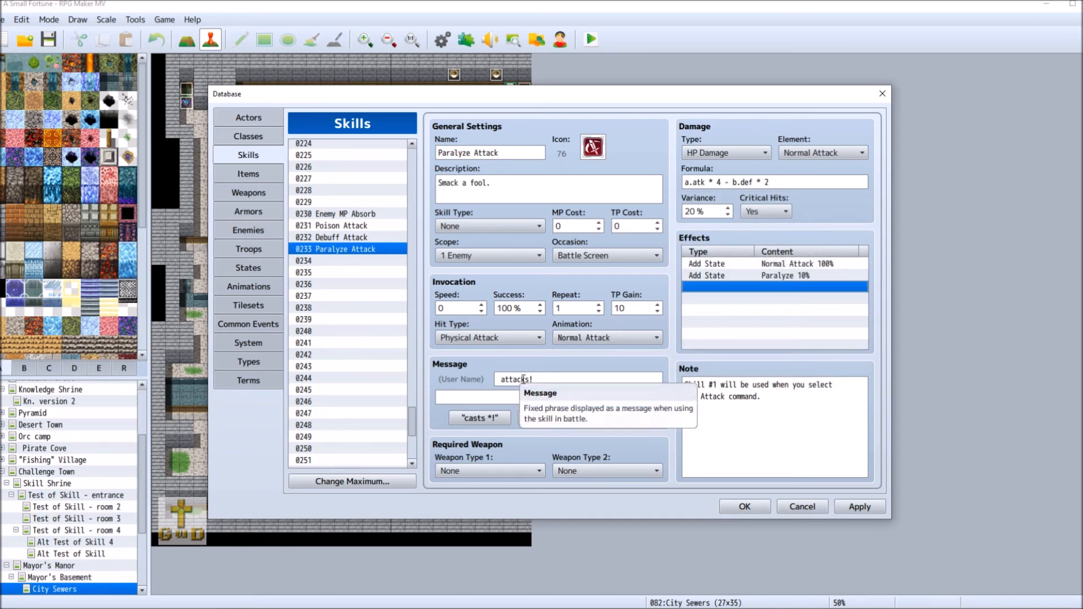
Insert "Enemy Skill:" as a new first line in the Paralyze Attack skill's note.
click(753, 393)
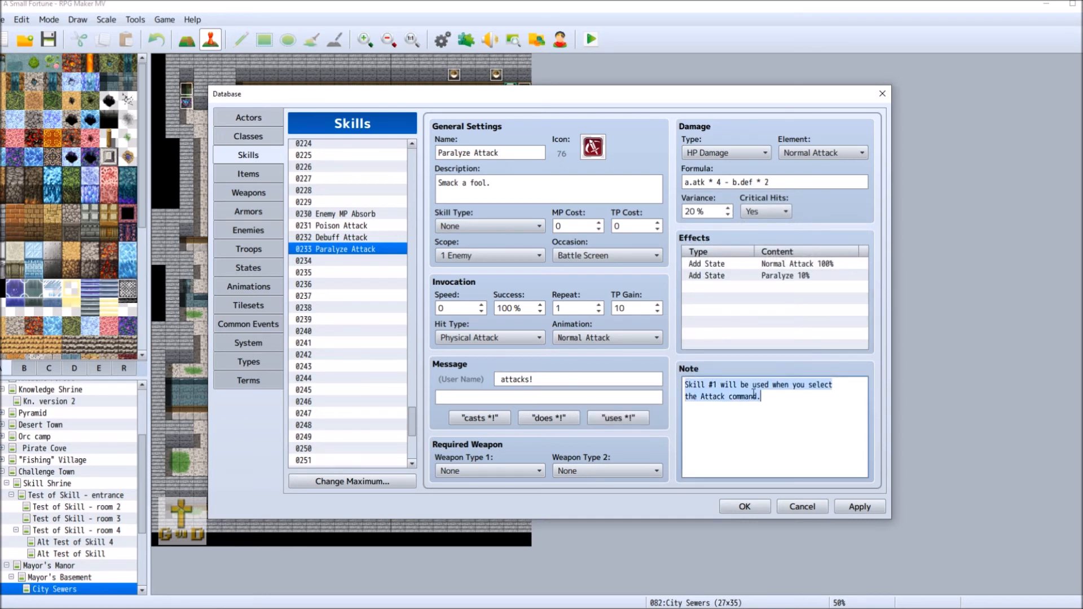
click(753, 394)
text(Enemy )
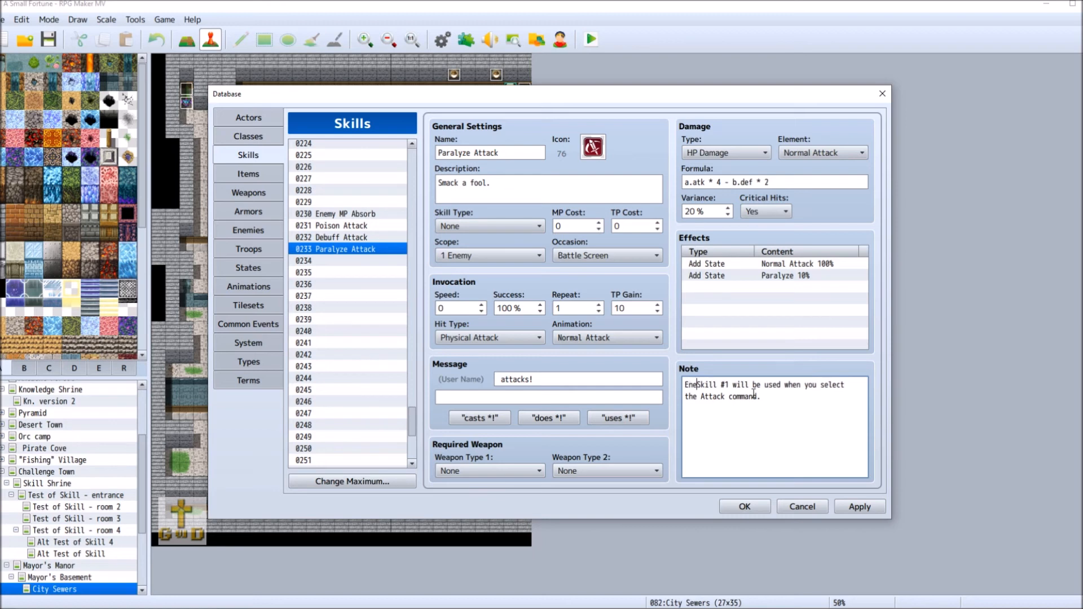
text(Skill:)
key(Return)
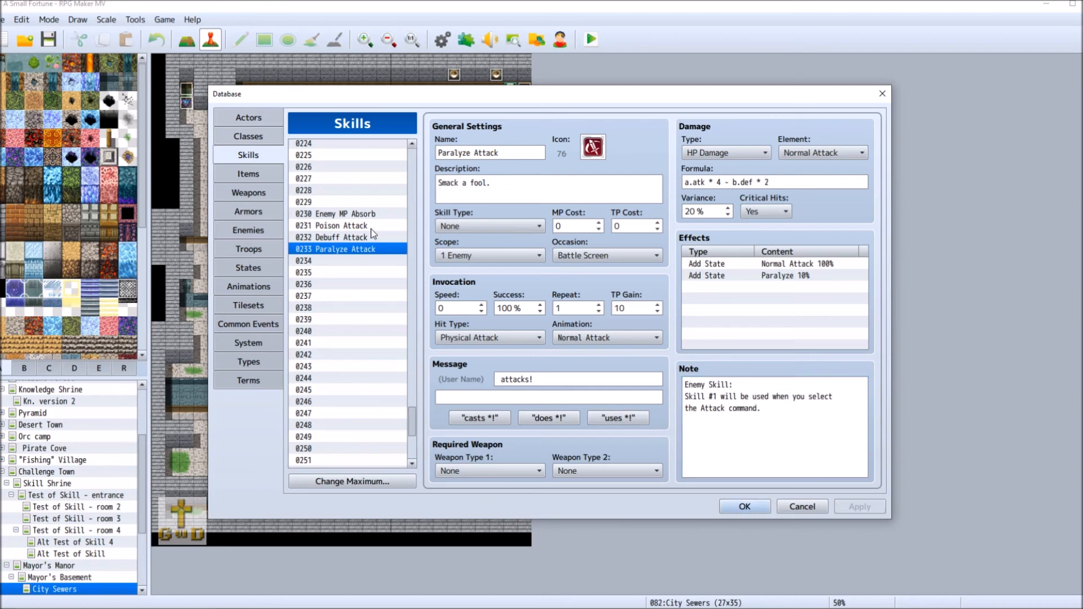
Set the Poison state chance in the 0231 Poison Attack skill's effects to 25%.
click(375, 226)
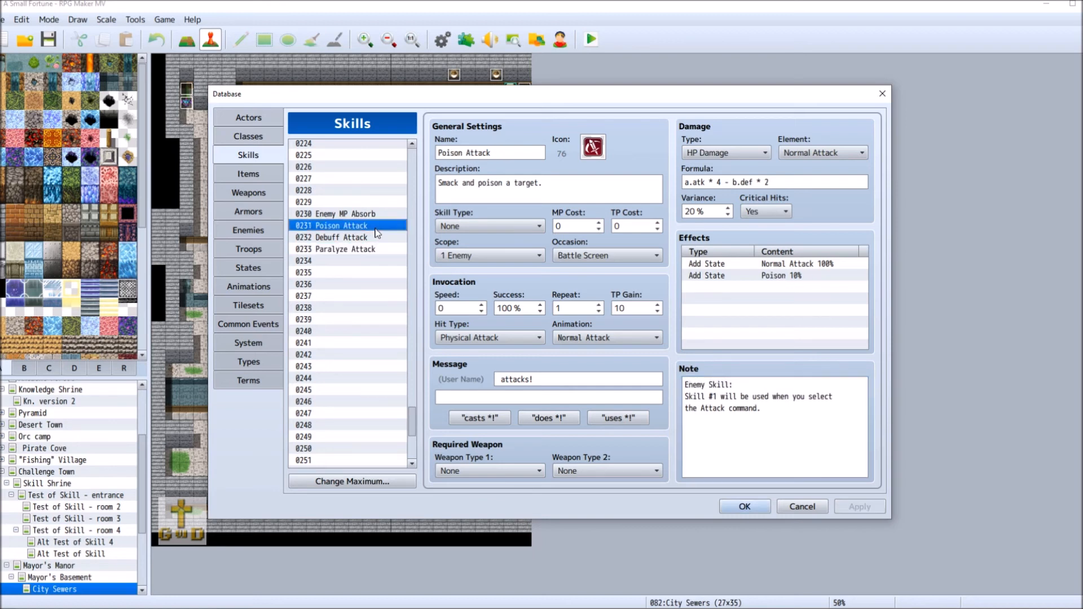
right_click(787, 275)
click(812, 280)
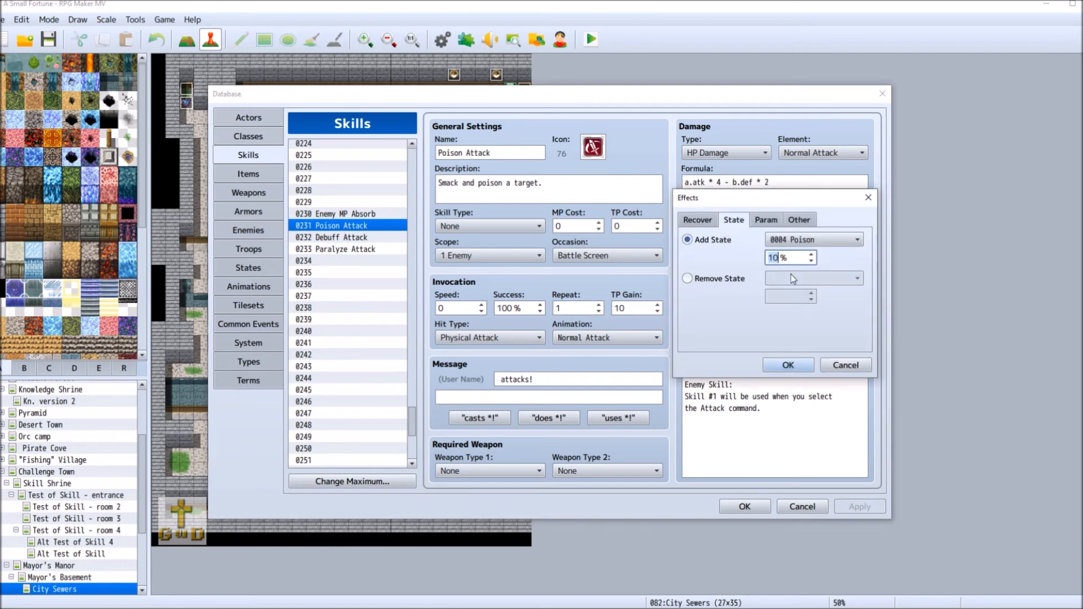
click(788, 365)
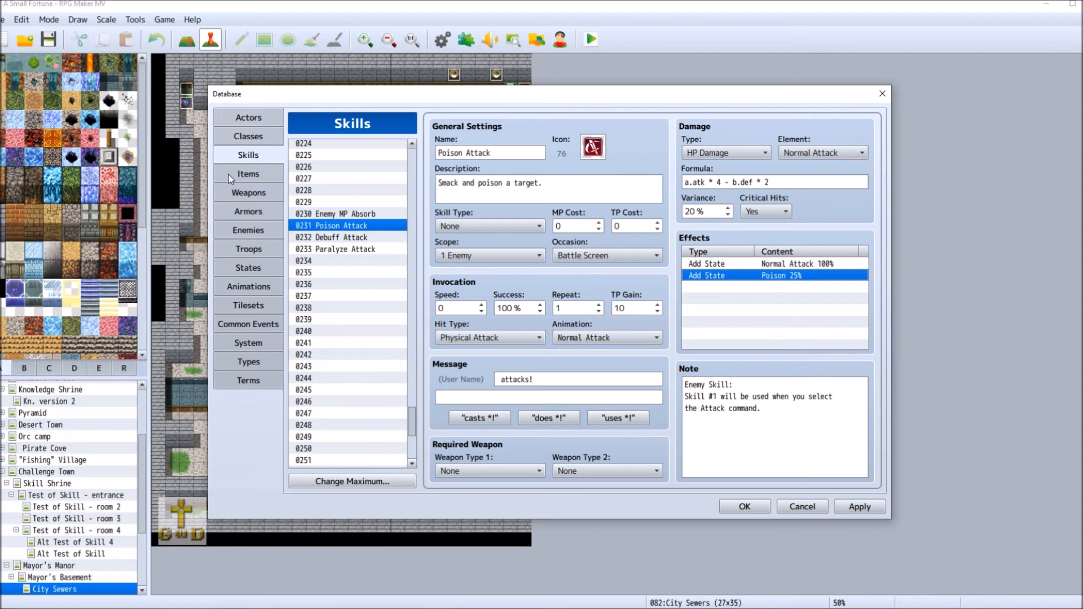
Change the 0093 Cocatrice enemy's Attack action to 0233 Paralyze Attack, keeping its condition Always.
click(251, 268)
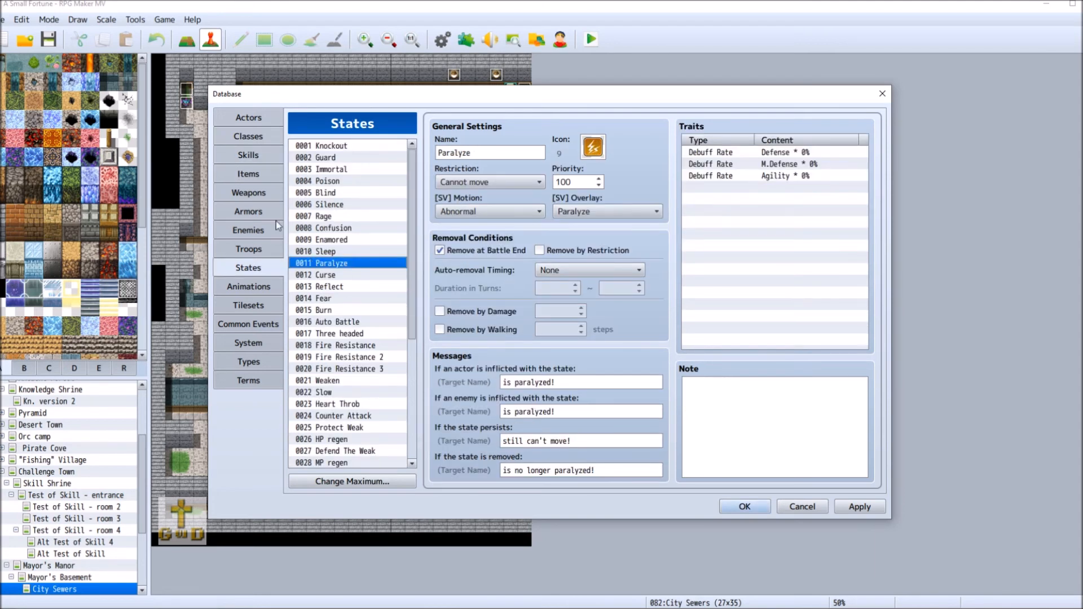
click(257, 231)
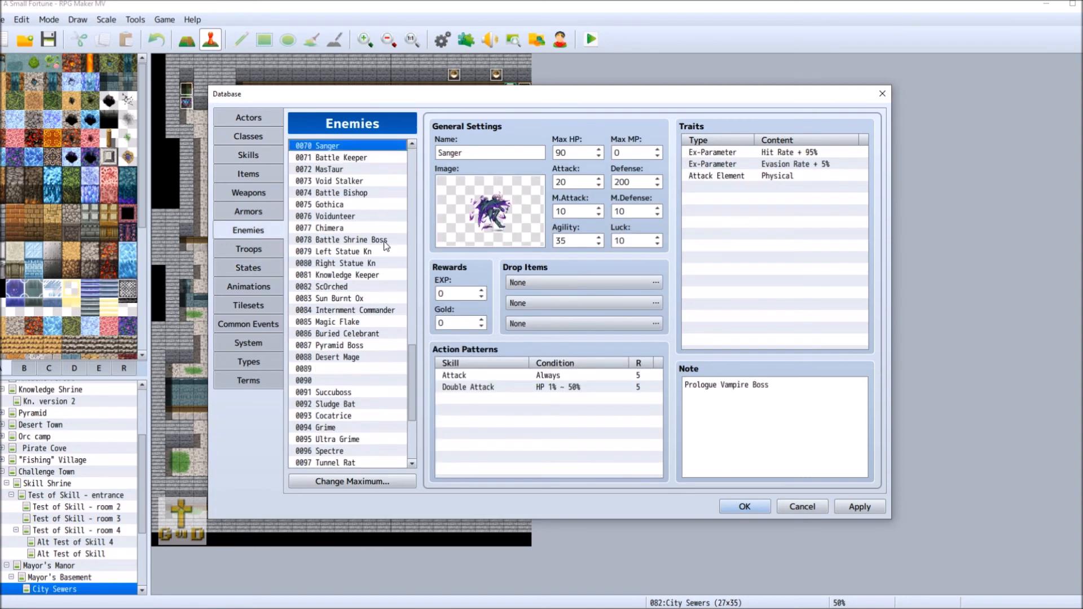
drag(414, 367, 407, 418)
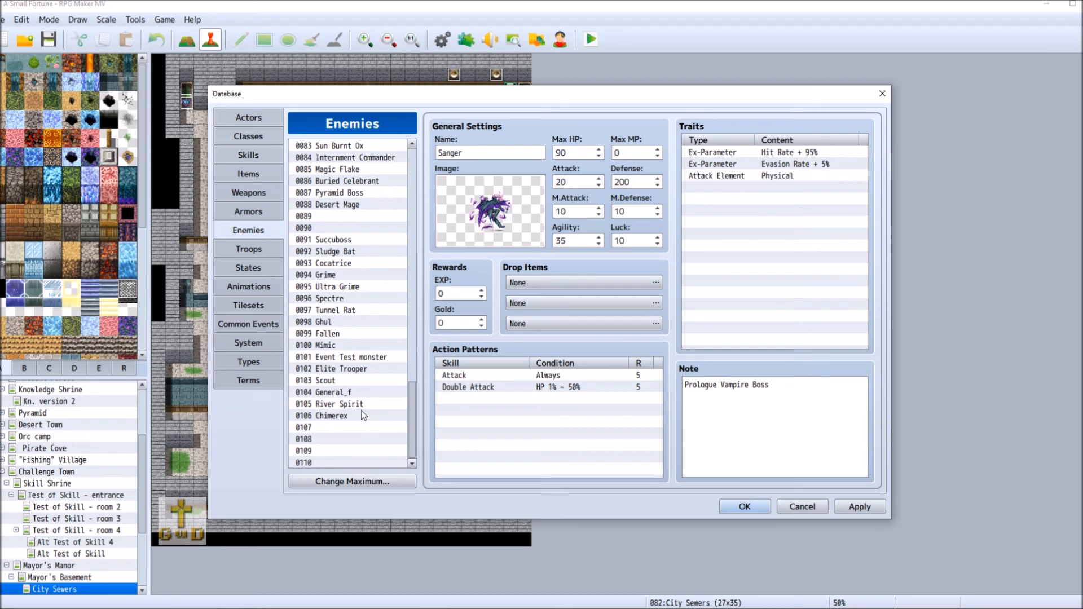
click(347, 263)
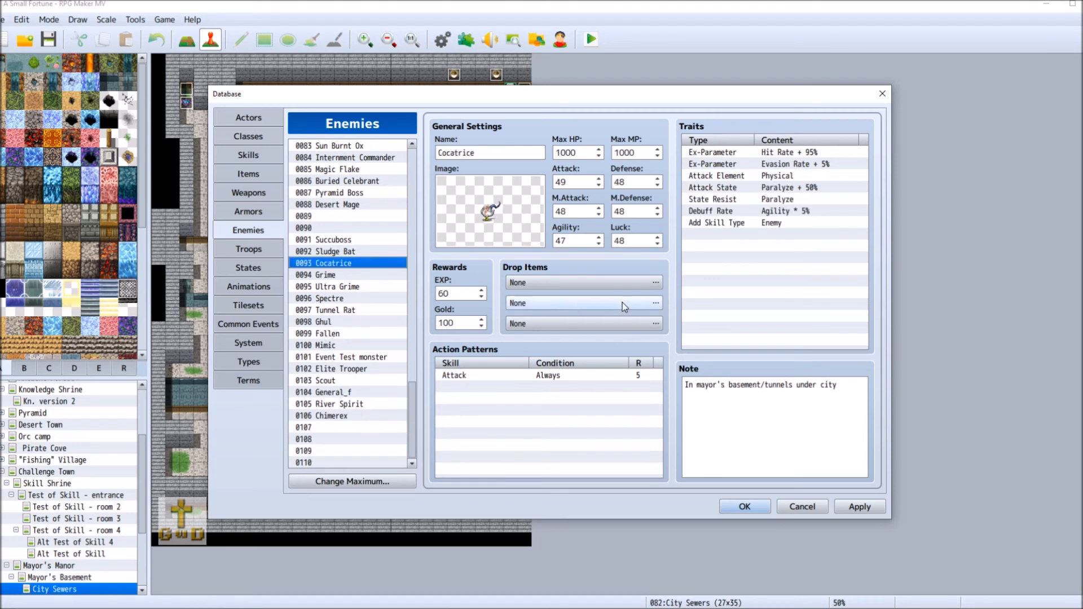
right_click(475, 376)
click(500, 386)
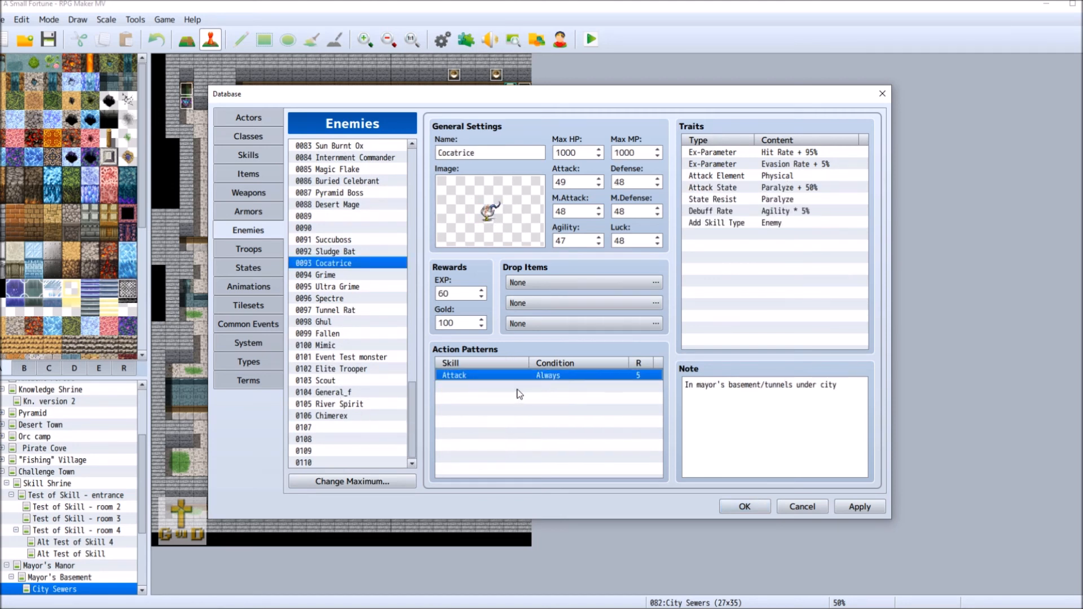
click(559, 328)
drag(608, 328, 587, 595)
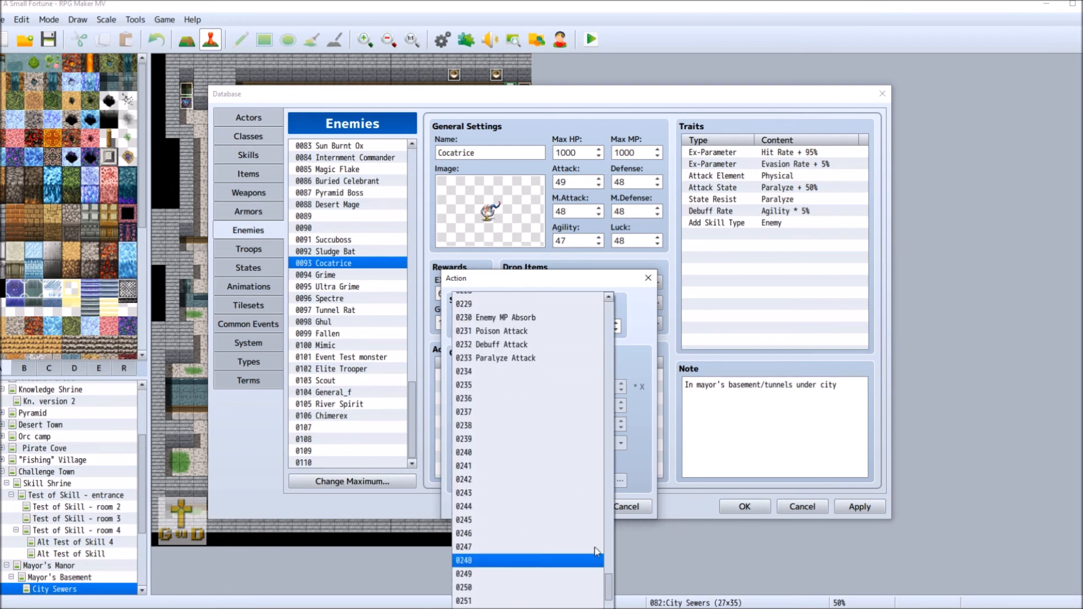
click(534, 359)
click(570, 505)
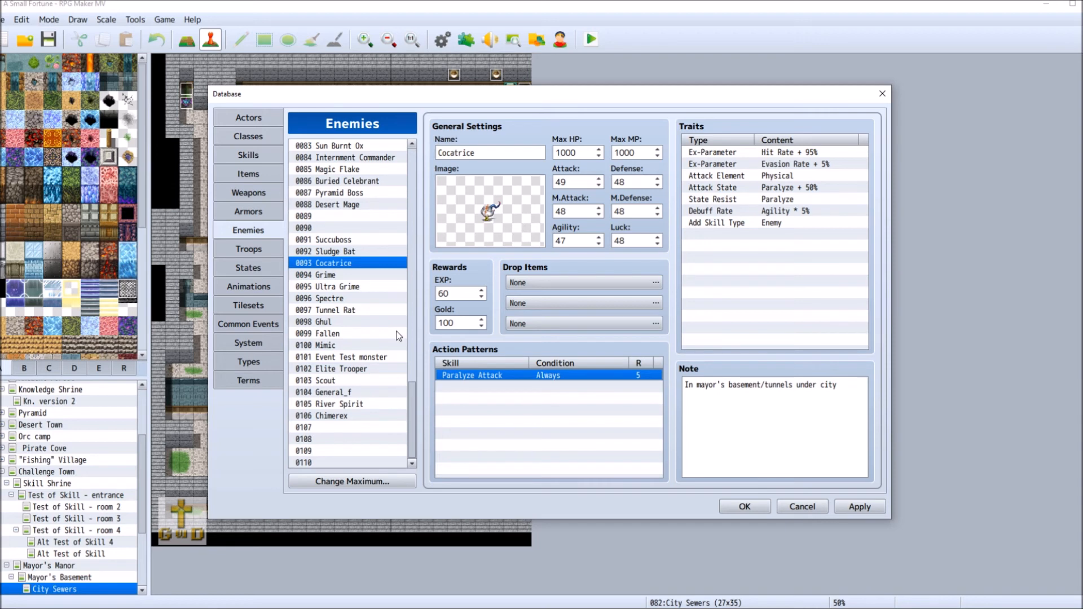
Examine and compare the stats, traits and action patterns of the 0106 Chimerex, 0069 Puppet and 0086 Buried Celebrant enemies.
mouse_move(411, 421)
mouse_down()
mouse_move(411, 383)
mouse_move(412, 433)
mouse_up()
click(362, 415)
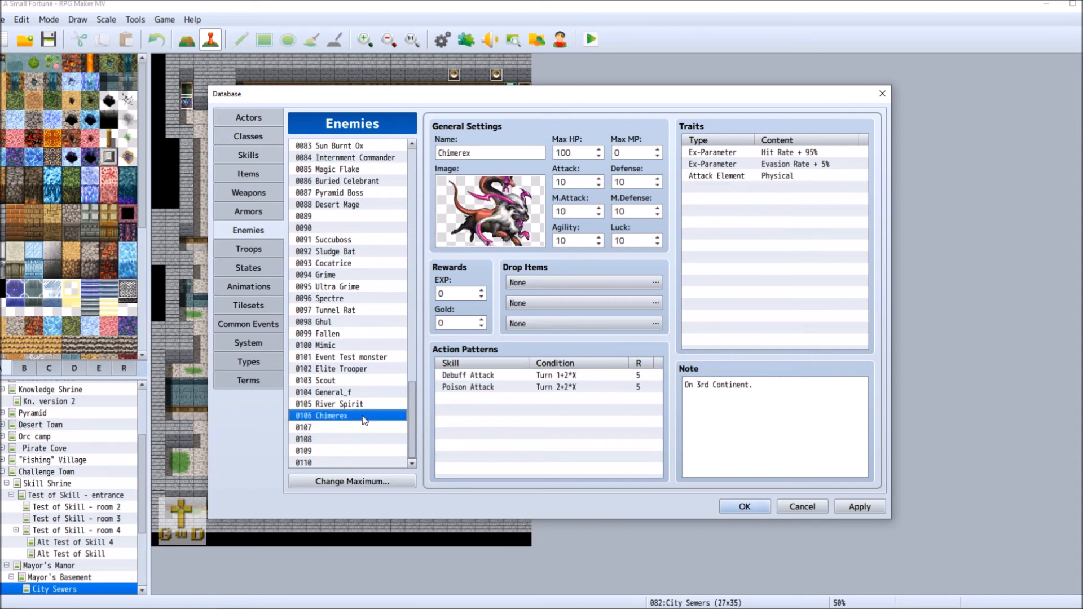
right_click(363, 415)
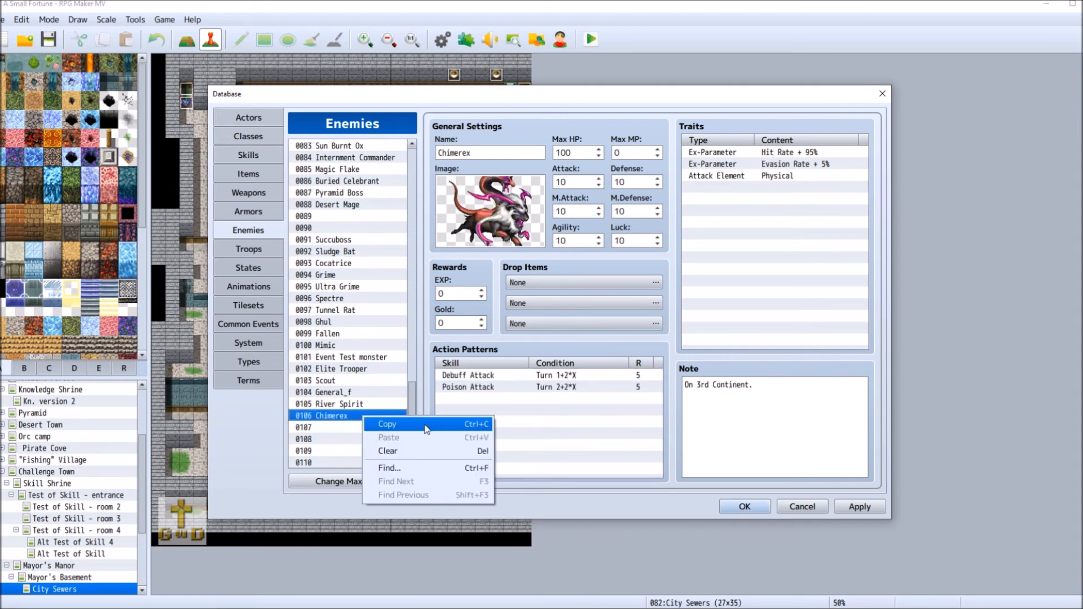
drag(411, 395, 411, 383)
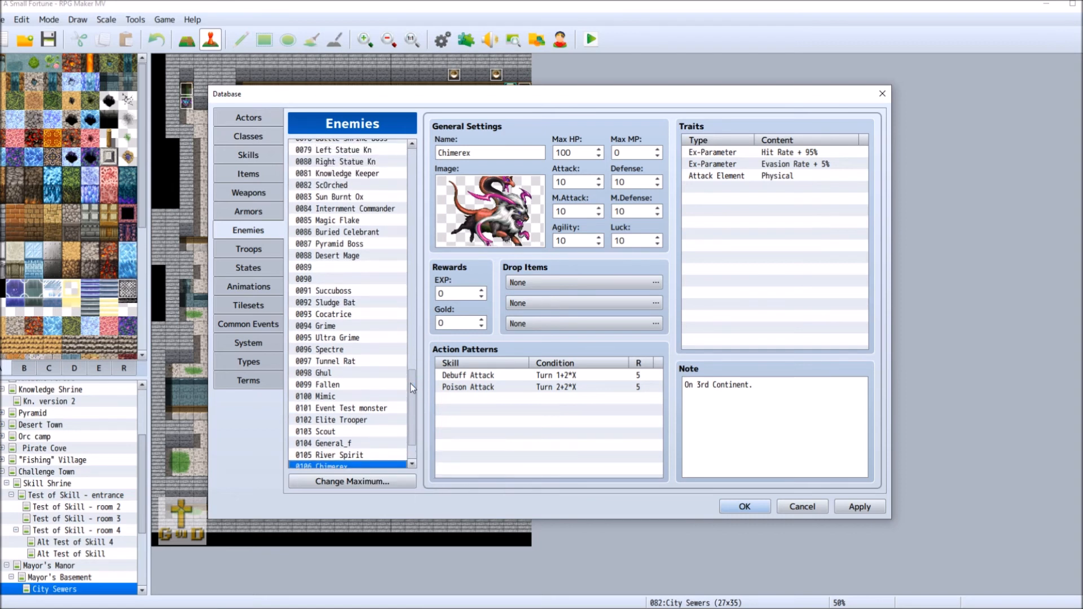
drag(411, 384, 409, 374)
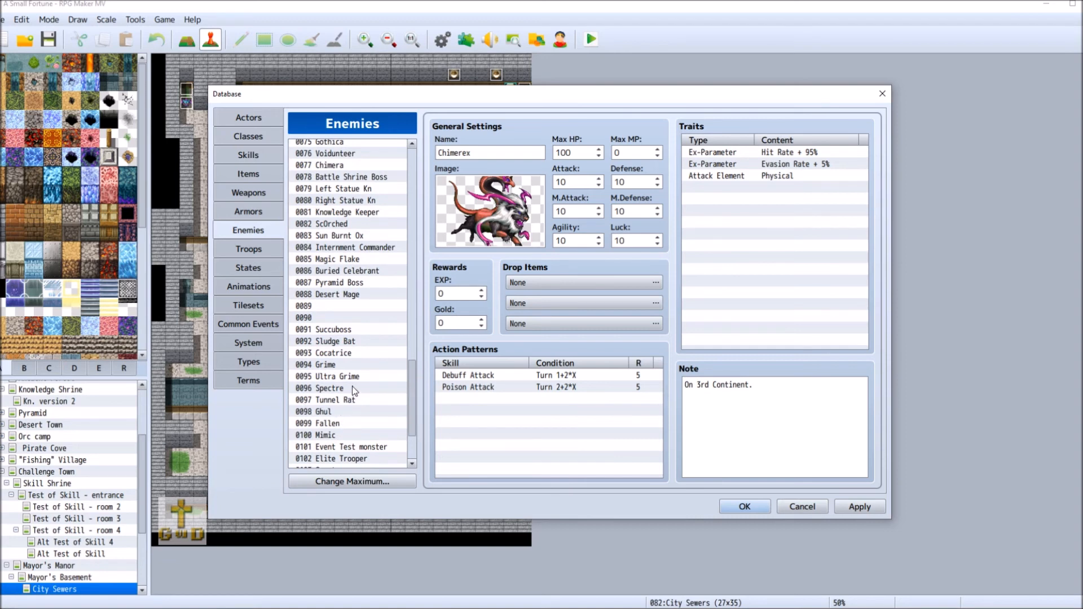
scroll(354, 382, up, 4)
click(361, 224)
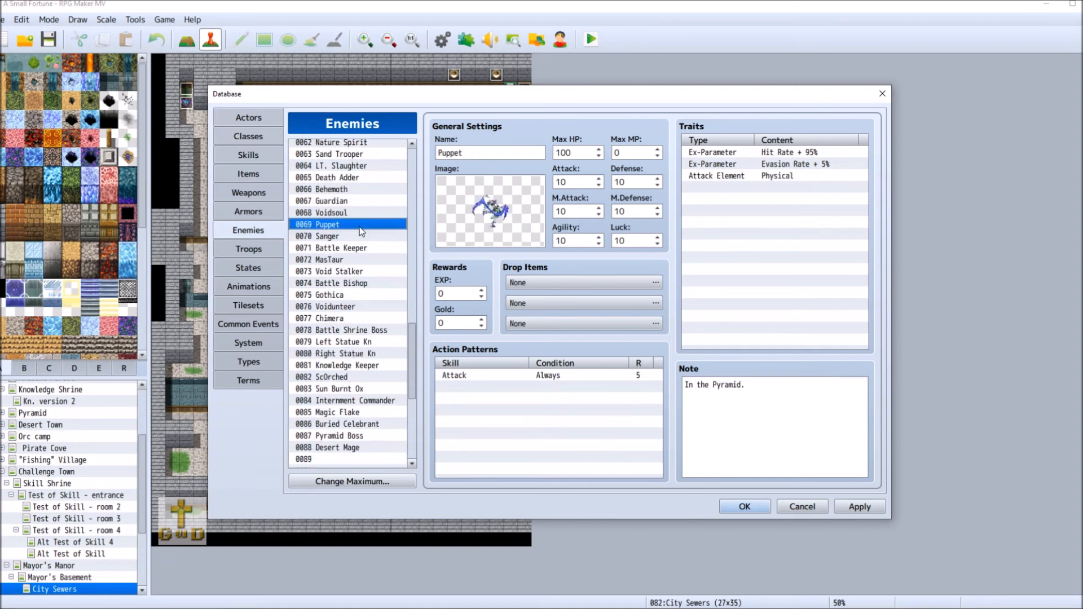
scroll(365, 417, down, 2)
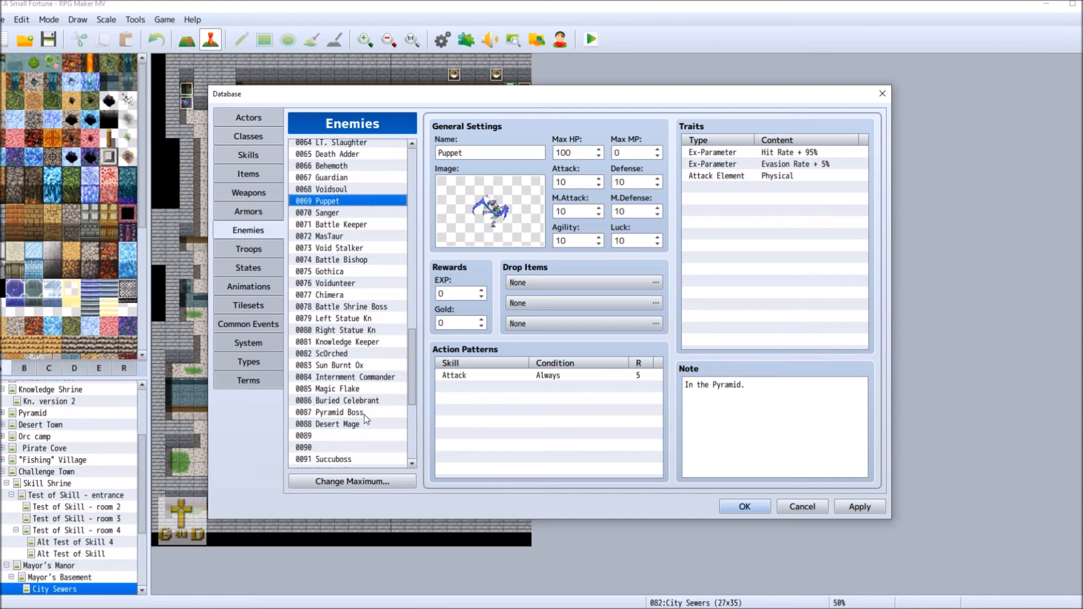
scroll(361, 458, down, 2)
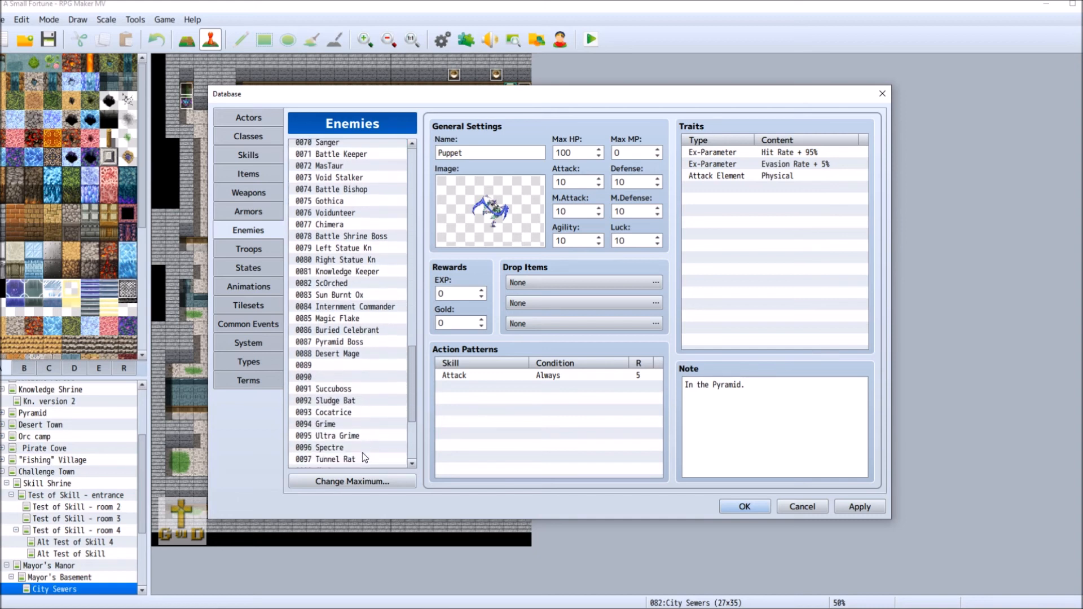
scroll(360, 458, up, 4)
click(367, 424)
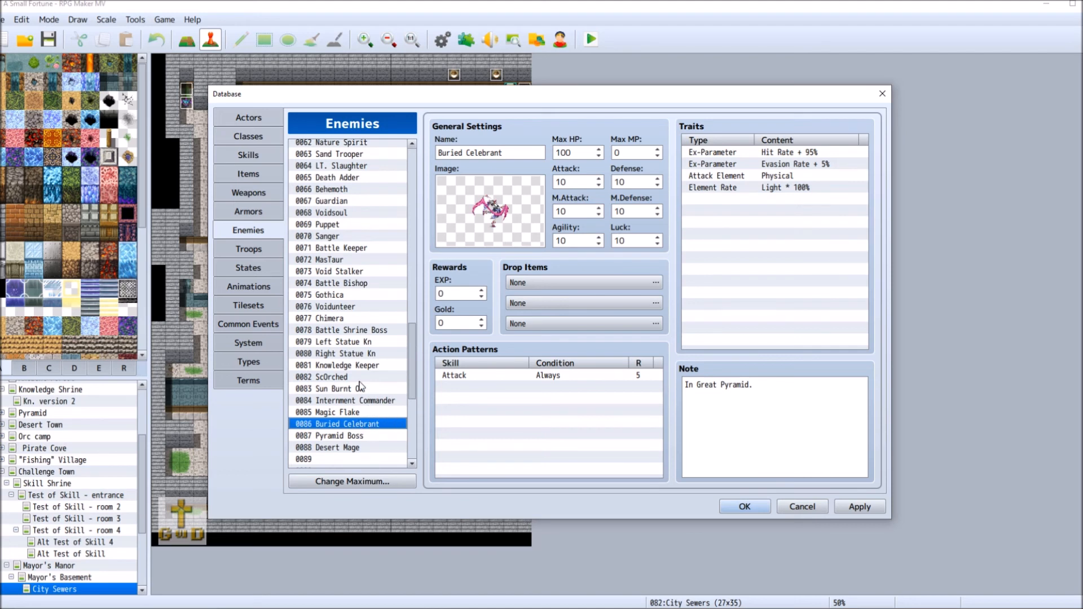
click(361, 224)
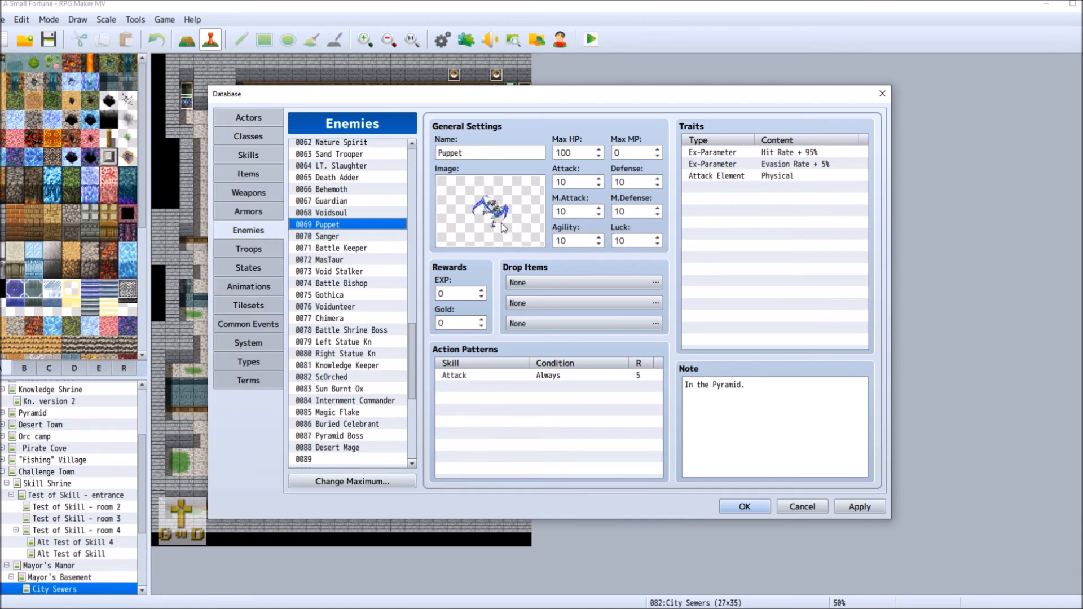
click(369, 425)
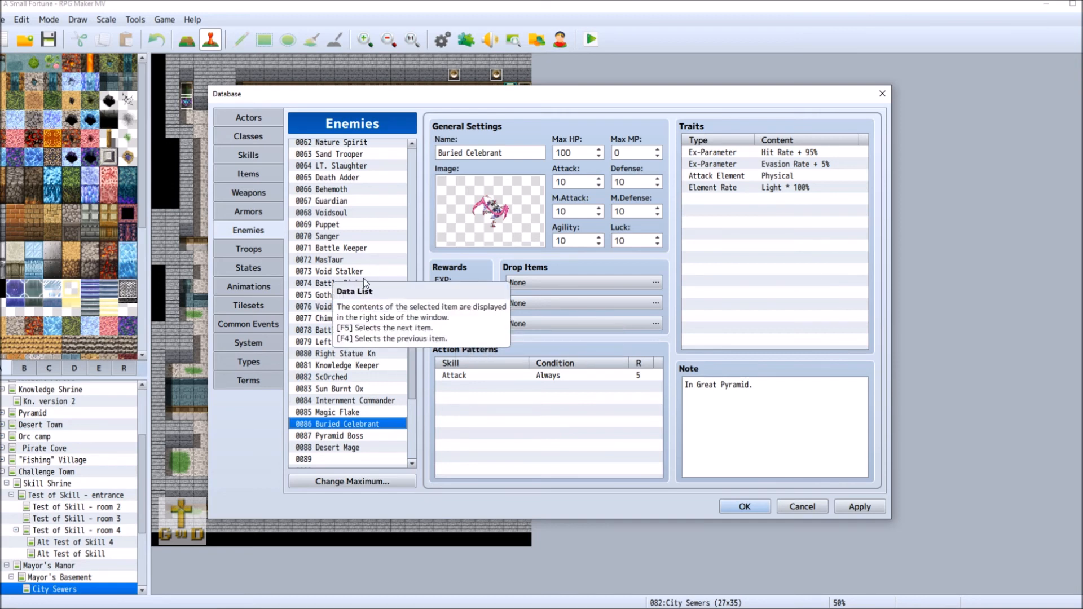
Change the 0069 Puppet enemy's Attack action to 0233 Paralyze Attack with rating 3, keeping its condition Always.
click(365, 224)
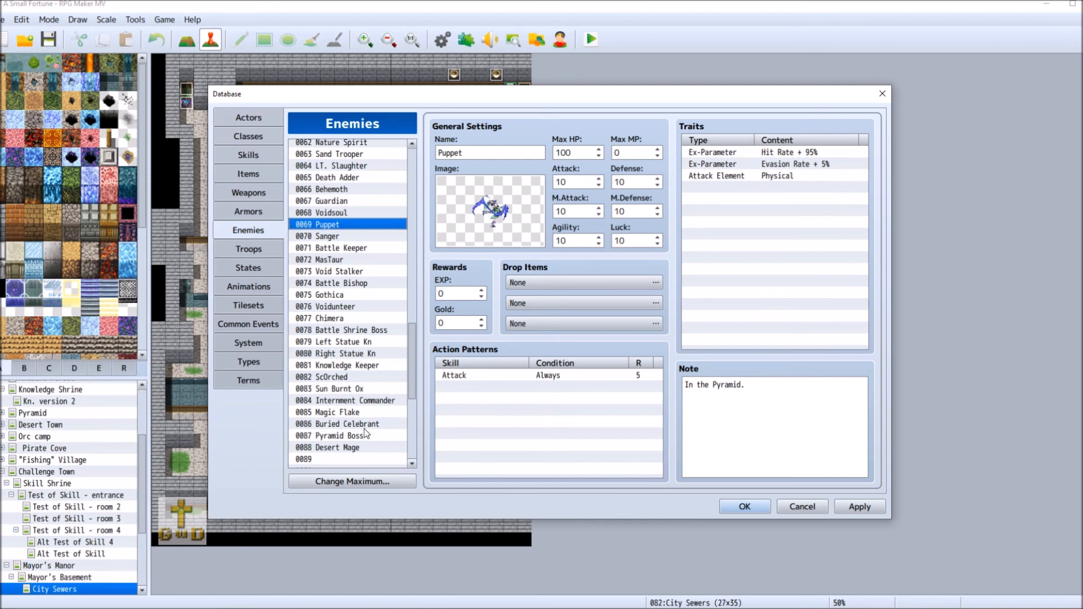
right_click(561, 377)
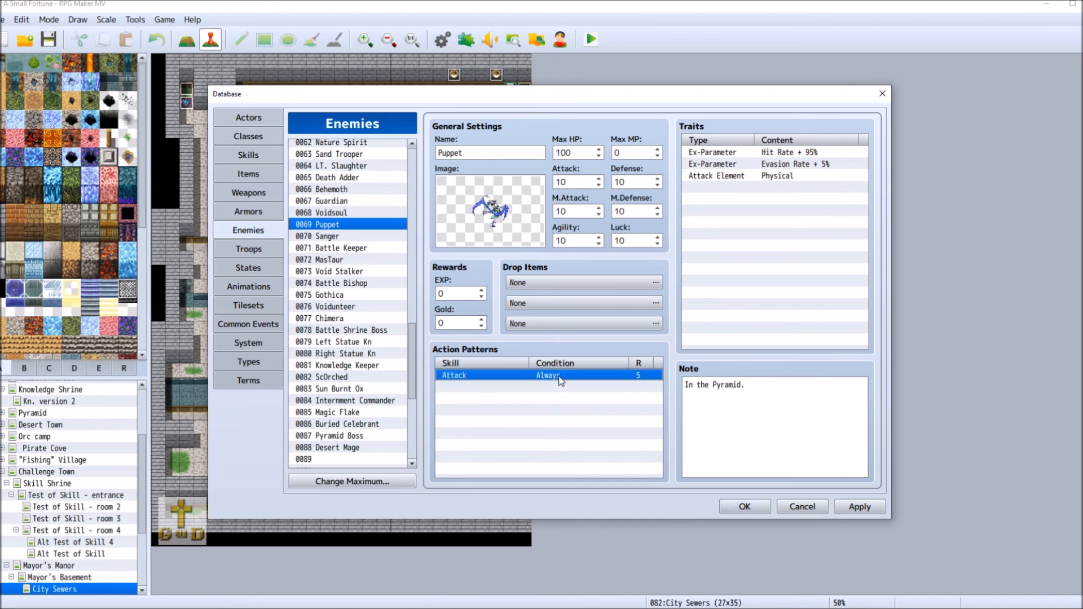
click(663, 395)
double_click(598, 375)
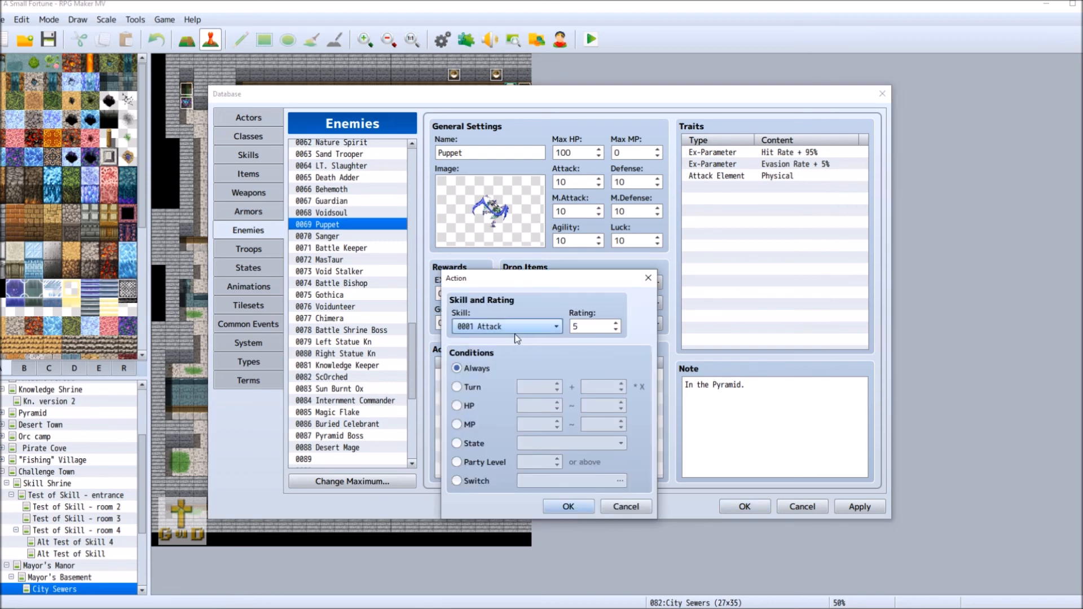
click(617, 329)
drag(609, 326, 611, 583)
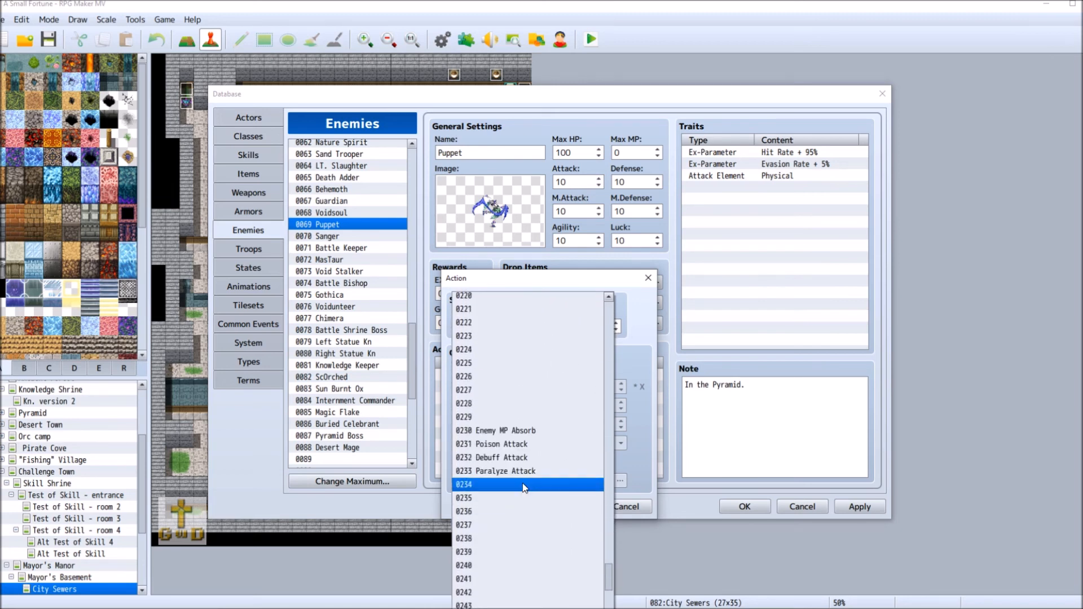
click(525, 473)
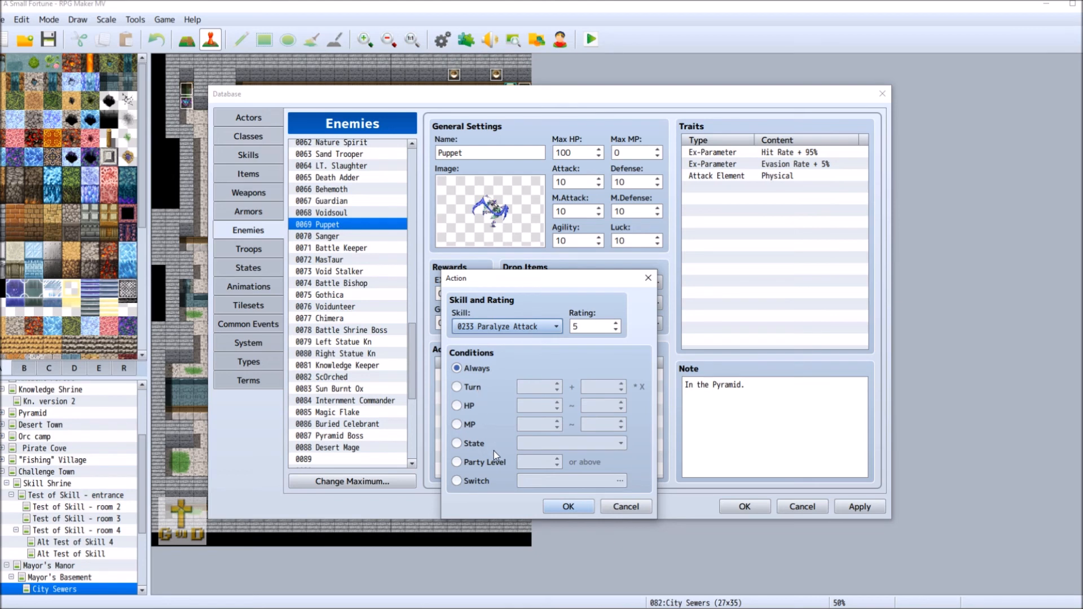
click(616, 330)
click(616, 330)
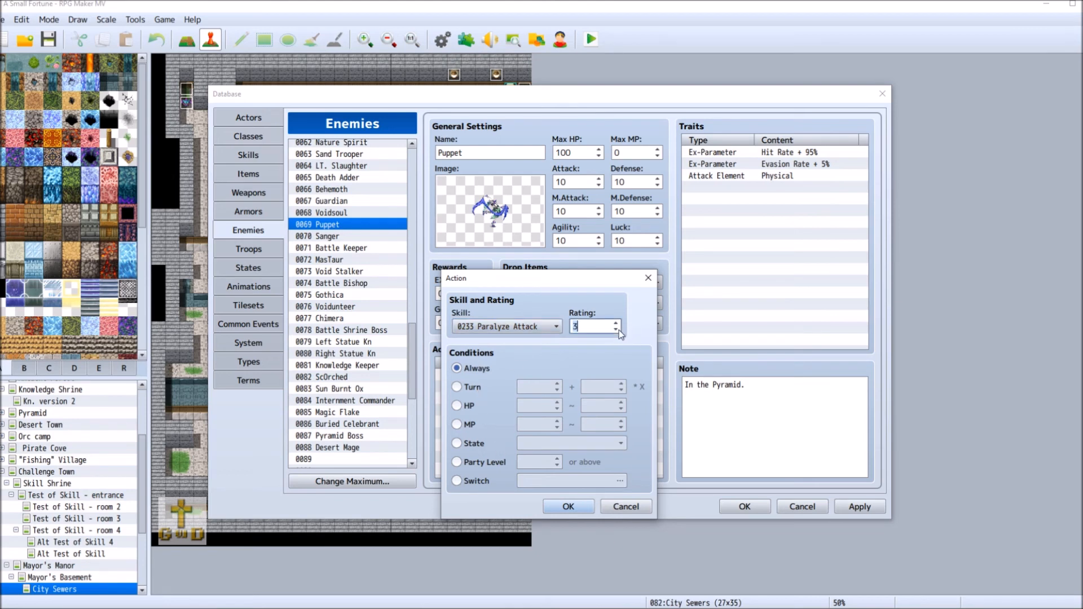
click(569, 507)
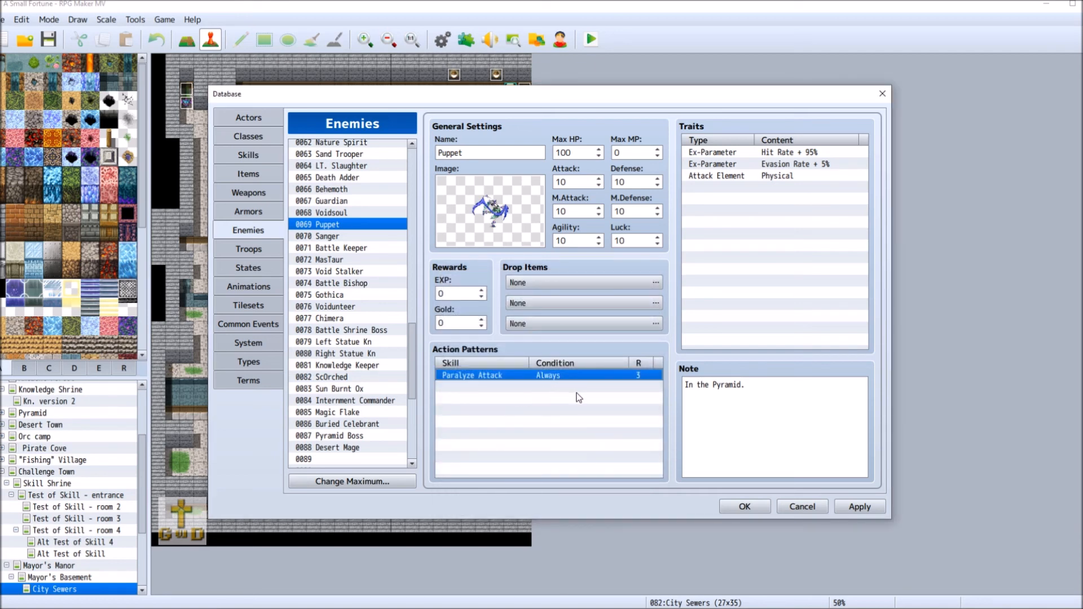
Change the 0061 Ochie enemy's Attack action to 0233 Paralyze Attack with rating 3, keeping its condition Always.
drag(412, 353, 423, 321)
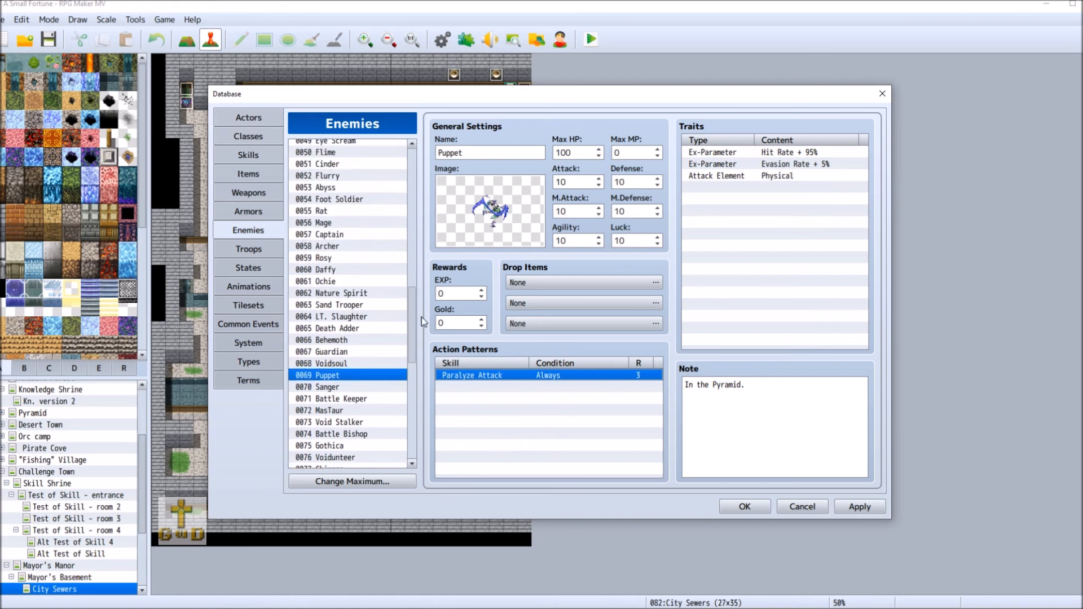
click(349, 280)
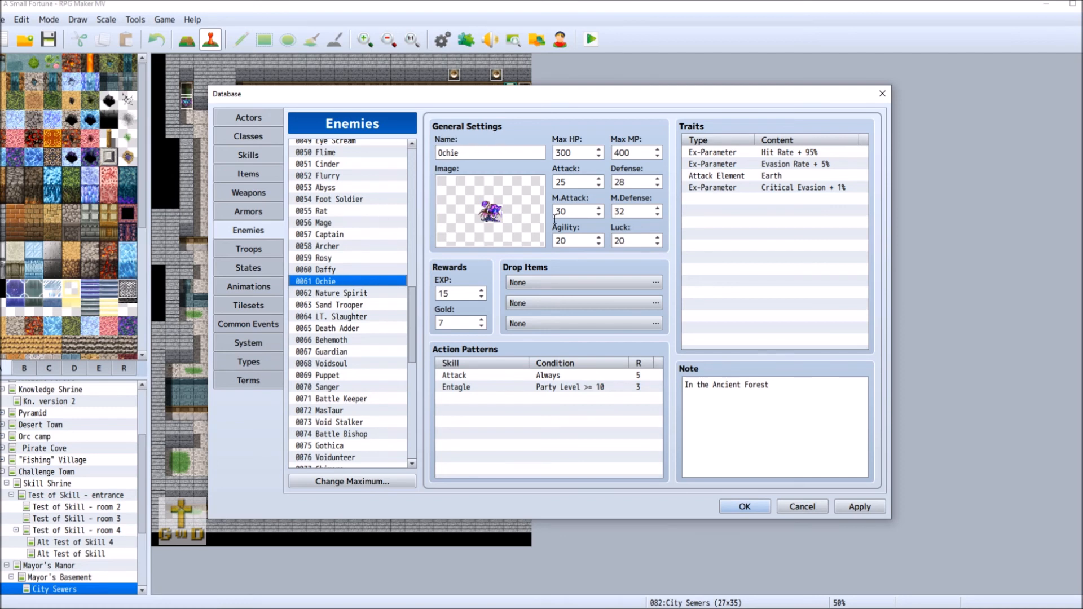
right_click(554, 375)
click(684, 388)
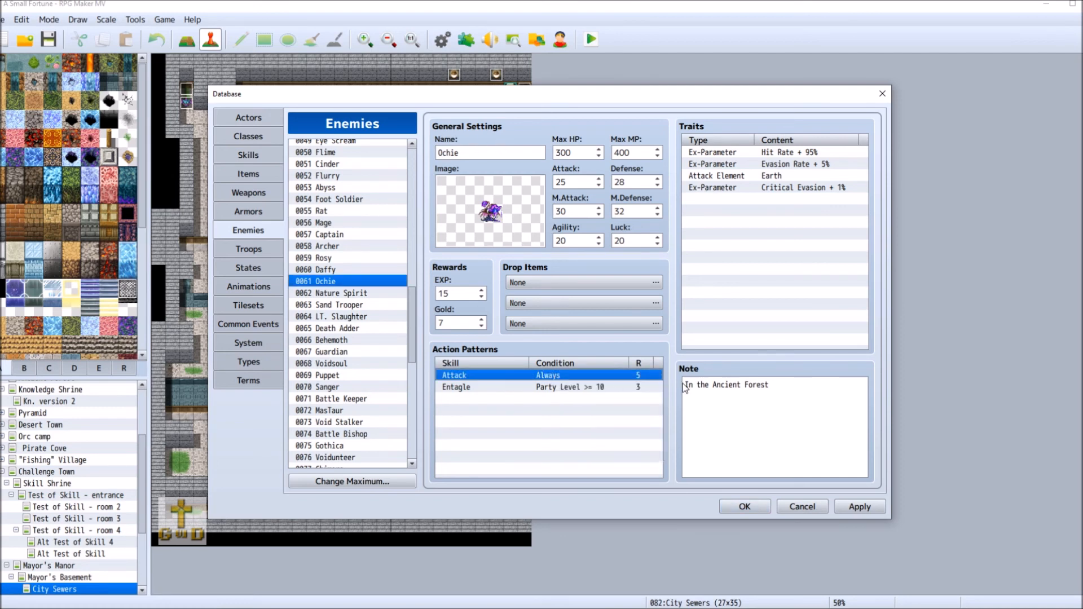
click(565, 333)
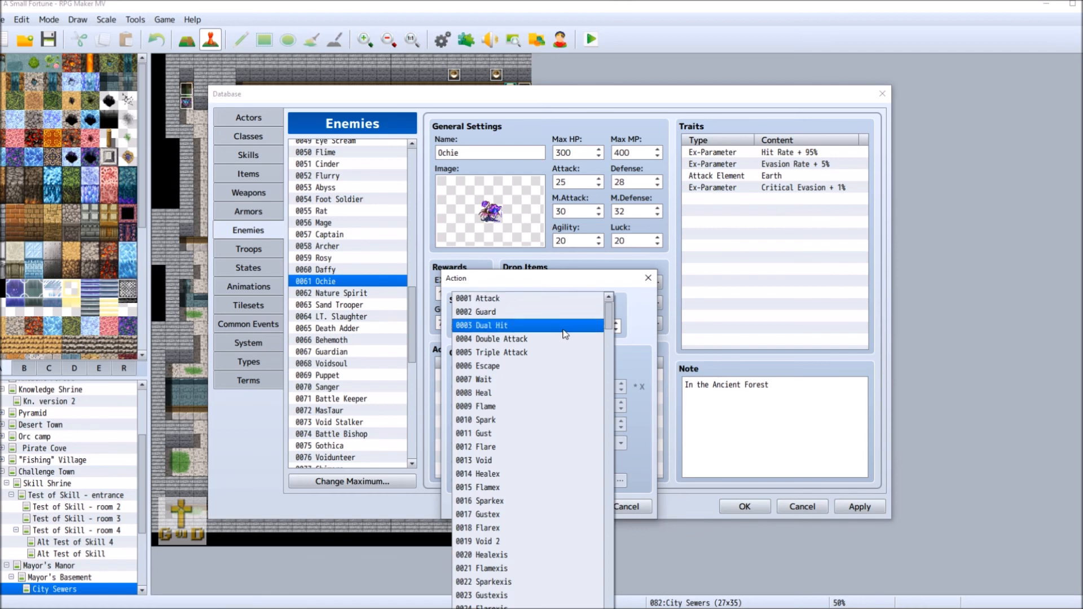
drag(610, 313, 602, 594)
scroll(602, 594, up, 1)
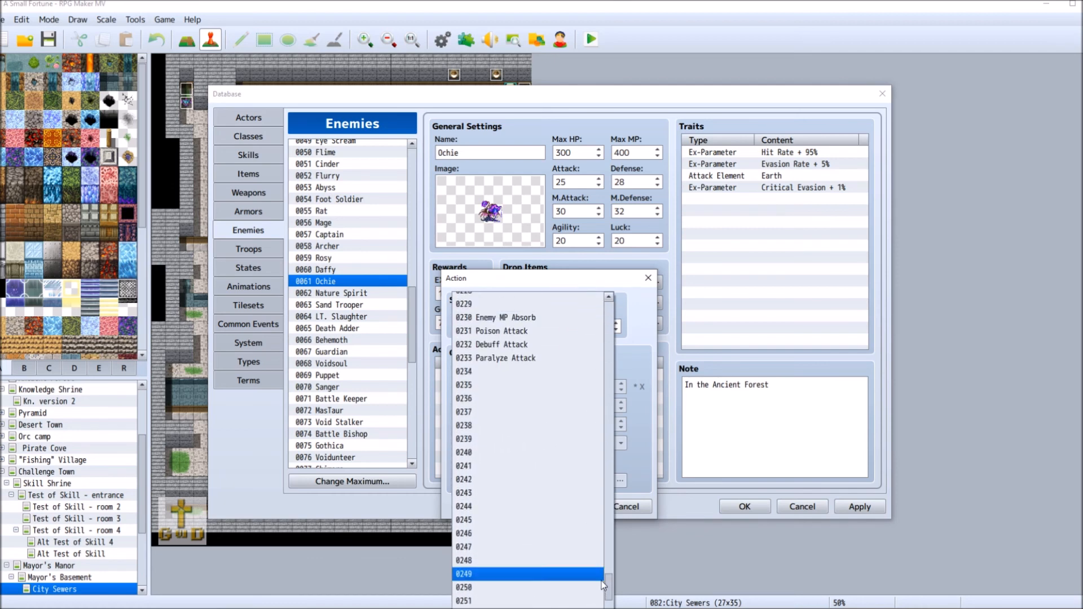
click(536, 368)
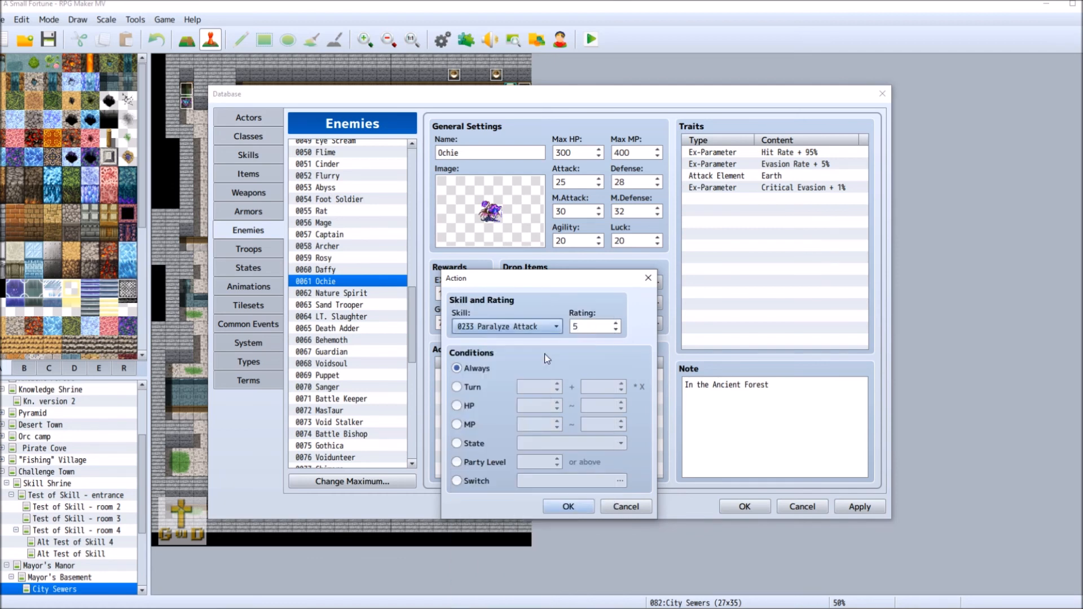
double_click(617, 329)
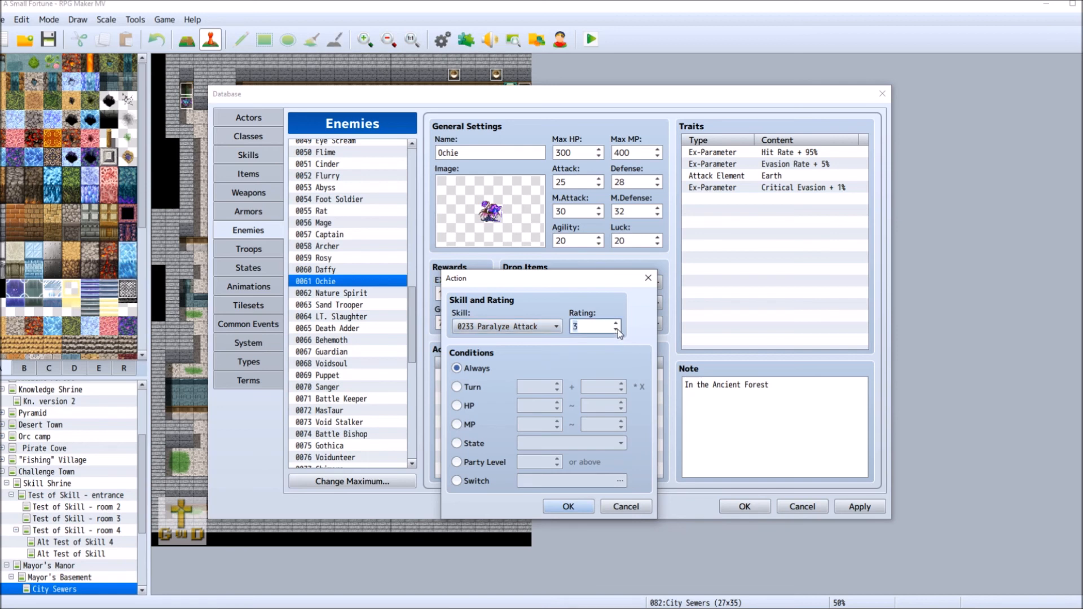
click(569, 507)
Open the 0060 Daffy enemy's Attack action for editing and browse the skills available for it.
right_click(358, 271)
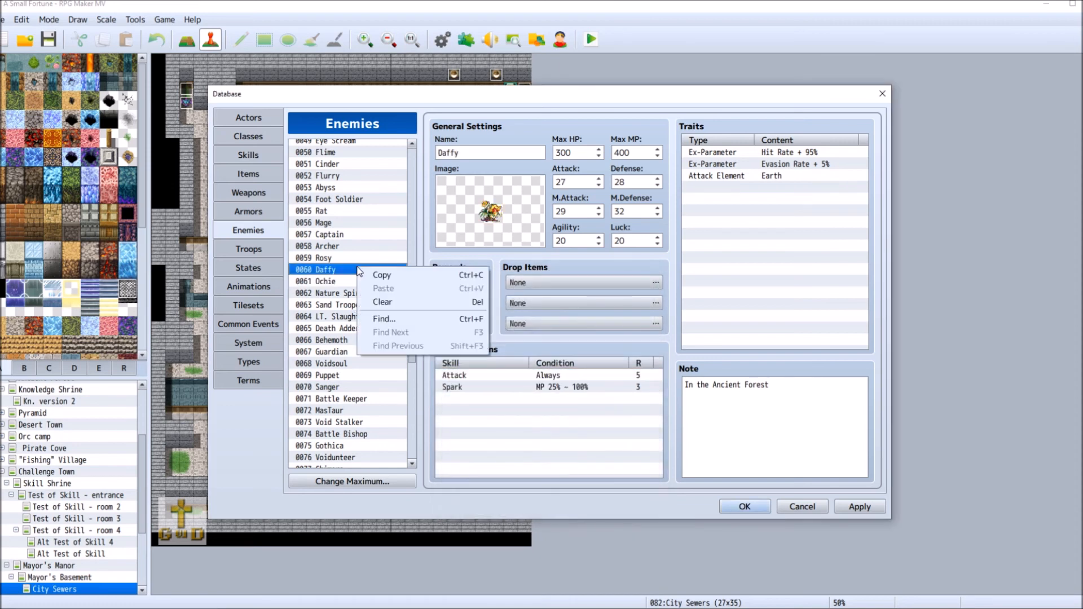
right_click(497, 375)
click(508, 380)
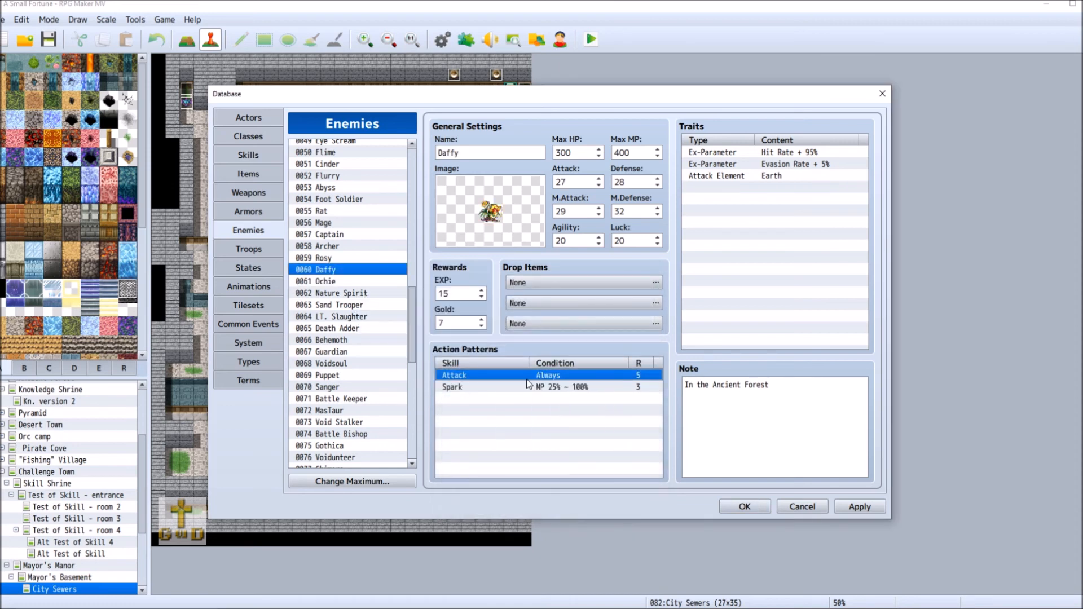
click(552, 326)
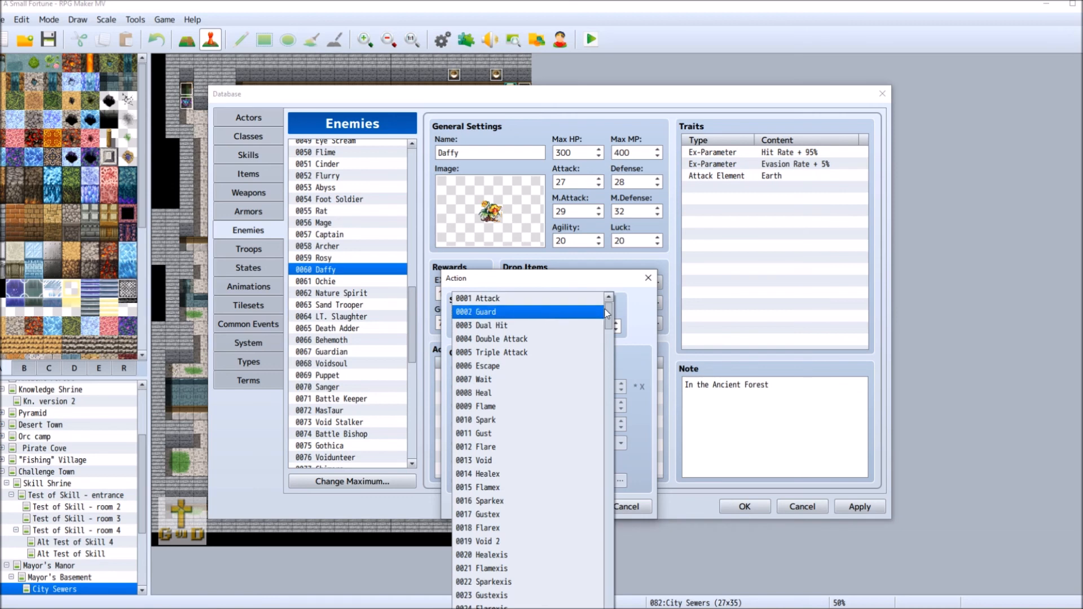
drag(611, 316, 608, 415)
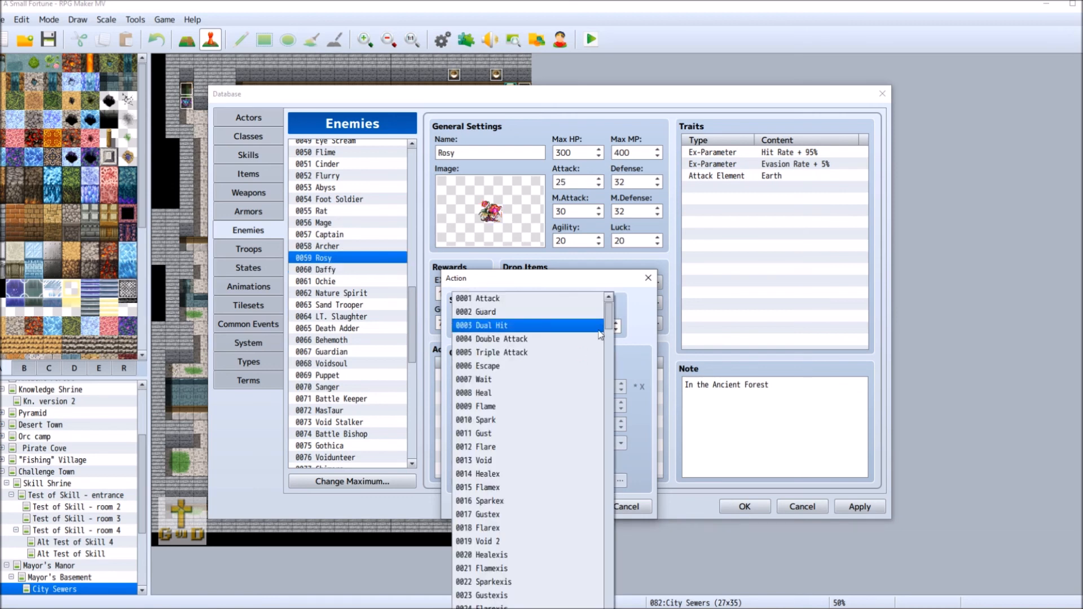
Set the first action of the 0059 Rosy enemy to 0233 Paralyze Attack with rating 3 and condition Always.
drag(611, 324, 607, 573)
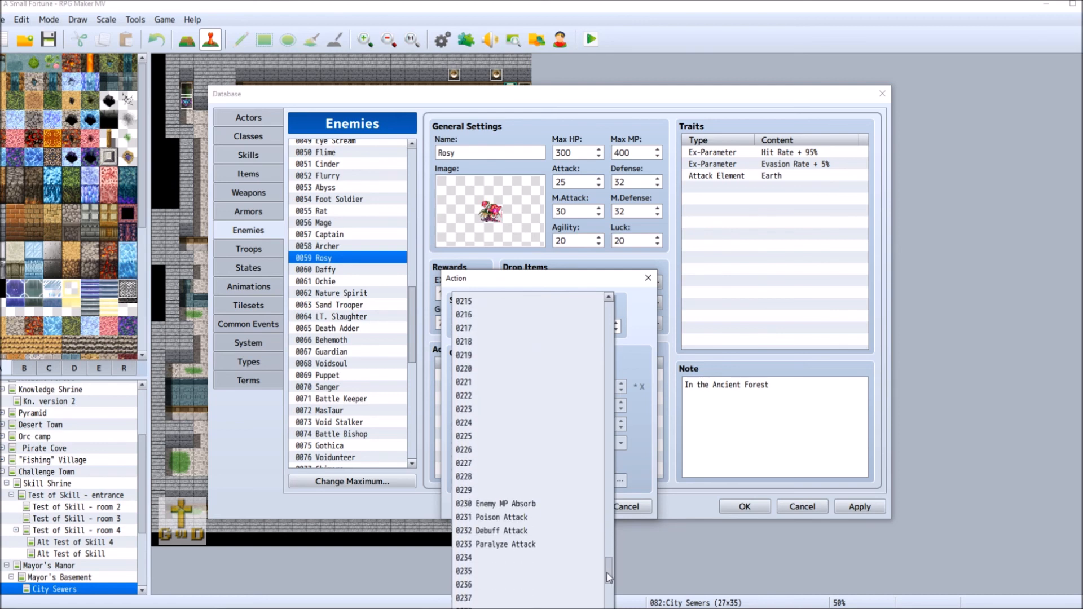
click(538, 545)
click(616, 330)
click(616, 330)
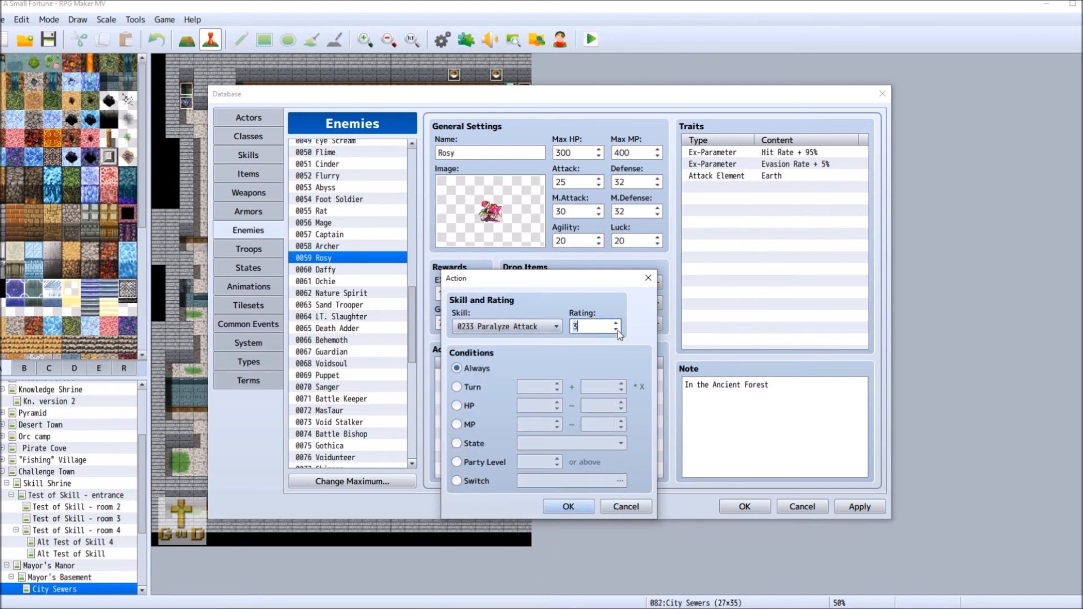
click(568, 507)
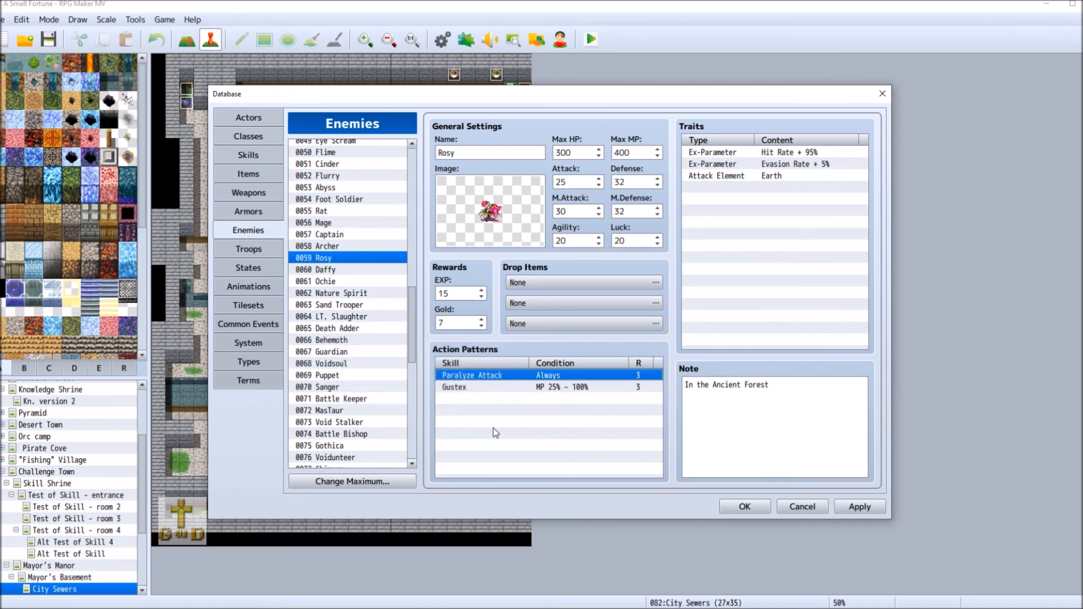
Change the 0059 Rosy enemy's Paralyze Attack action to 0001 Attack with rating 5, keeping its condition Always.
right_click(491, 375)
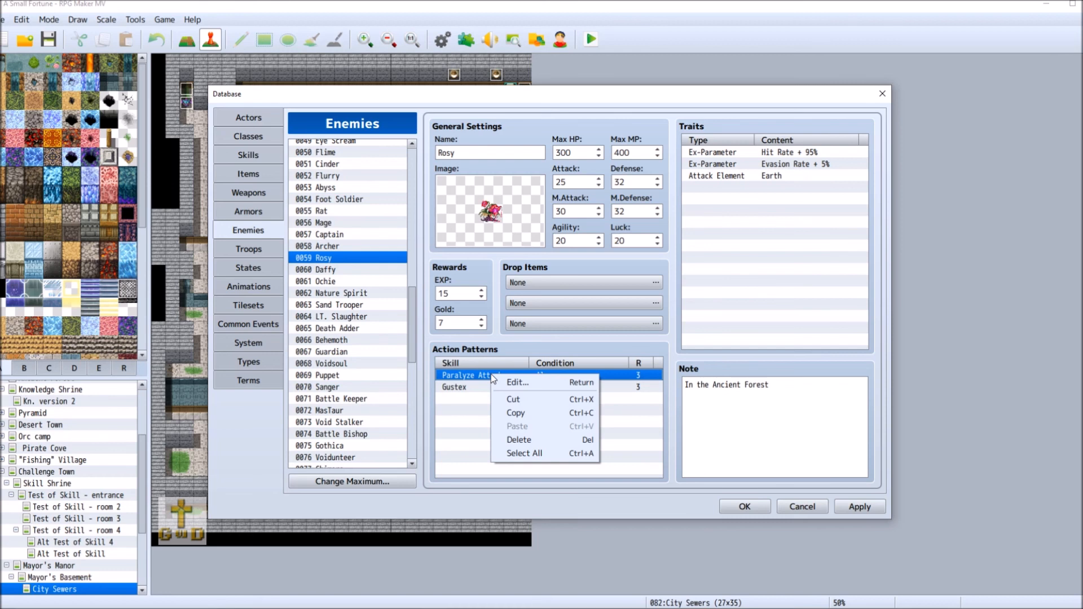
click(518, 382)
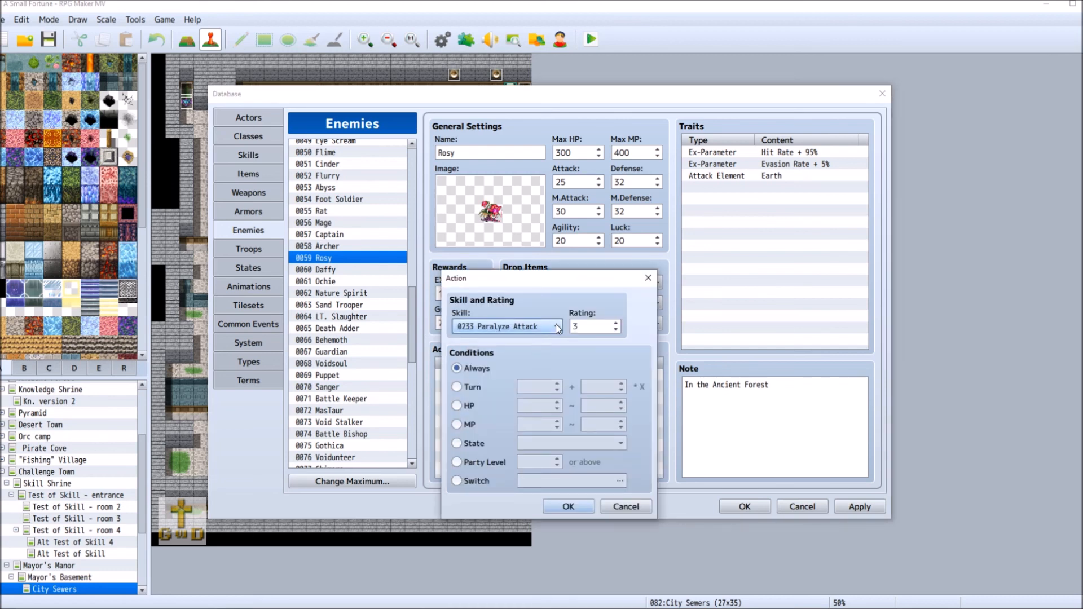
click(556, 327)
scroll(618, 421, up, 20)
scroll(603, 303, up, 20)
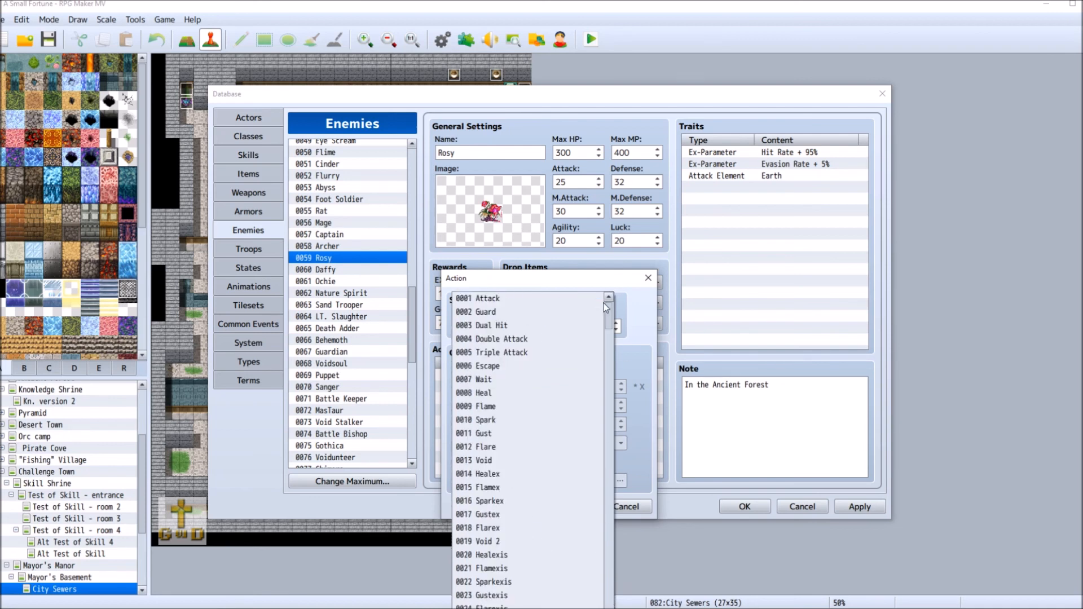
click(525, 303)
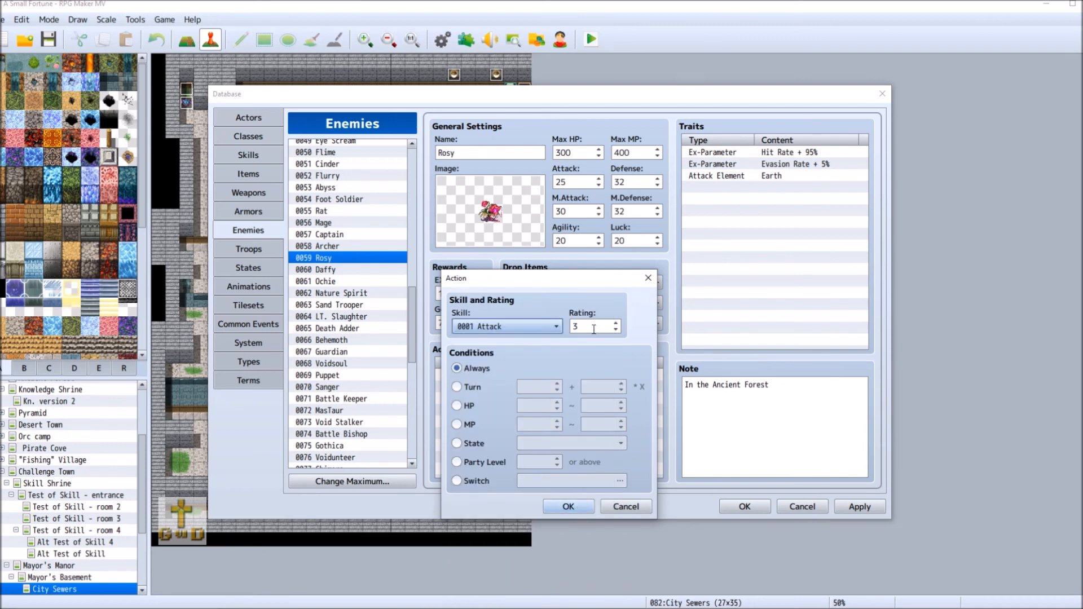
click(616, 322)
click(616, 322)
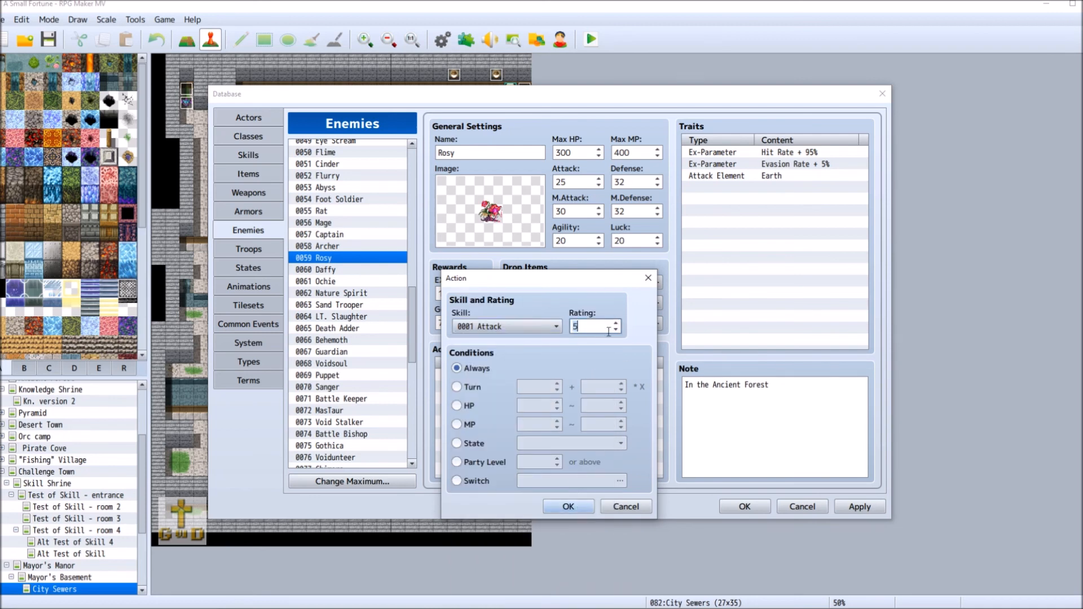
click(567, 506)
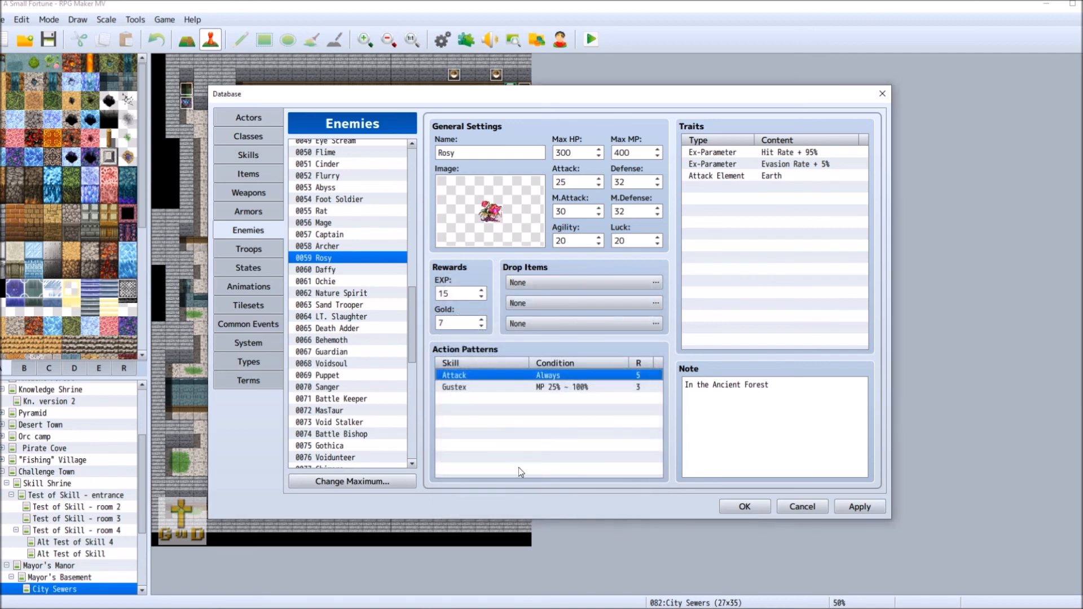
Change the 0061 Ochie enemy's Paralyze Attack action to 0001 Attack with rating 5, keeping its condition Always.
click(345, 281)
click(350, 281)
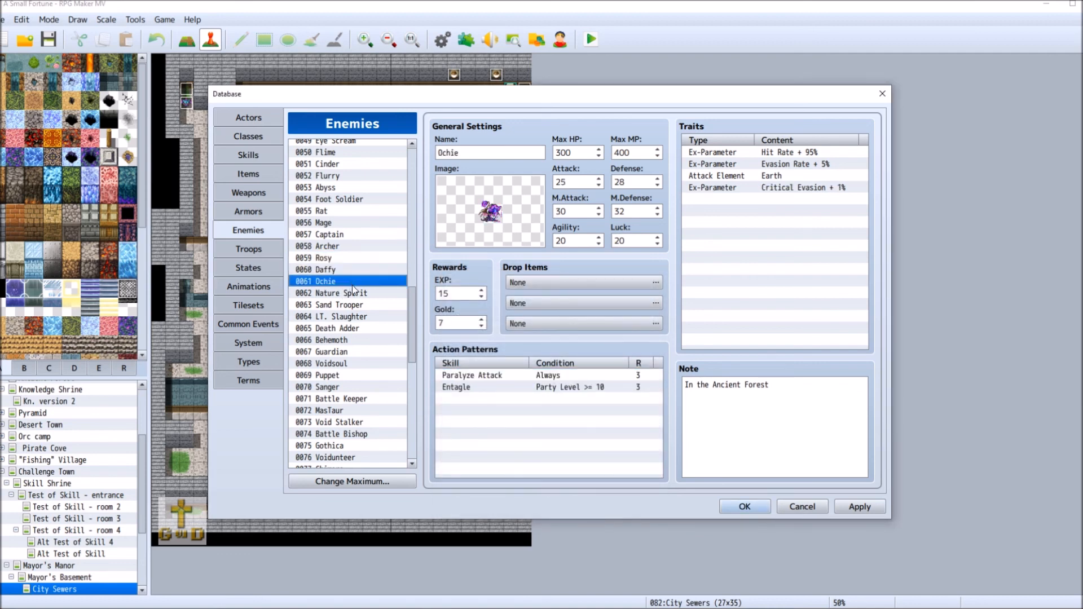
right_click(516, 376)
click(546, 377)
right_click(515, 376)
click(527, 383)
click(536, 327)
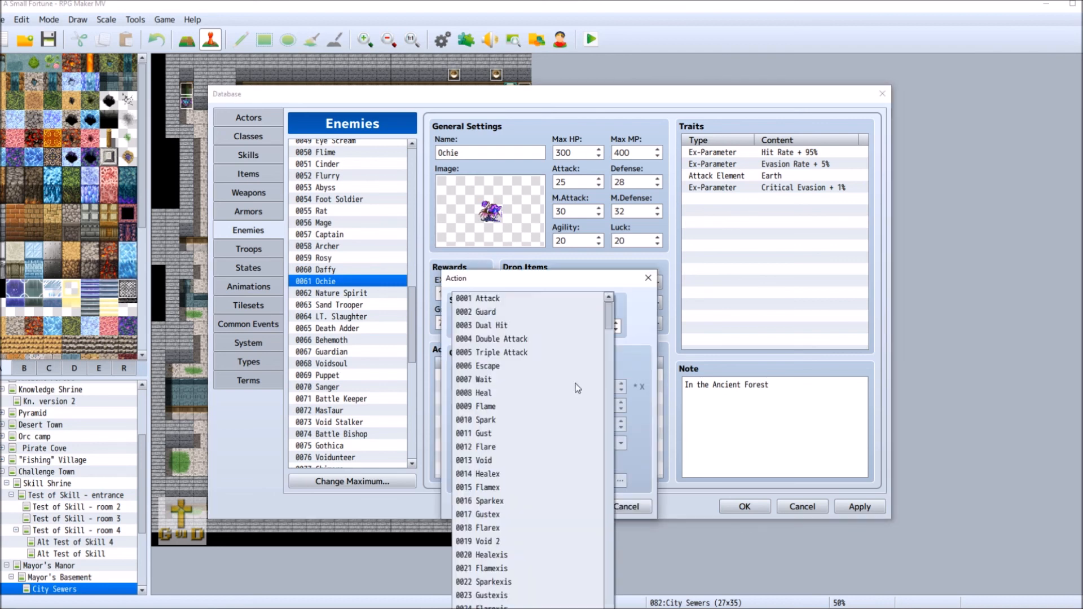
drag(611, 337, 600, 310)
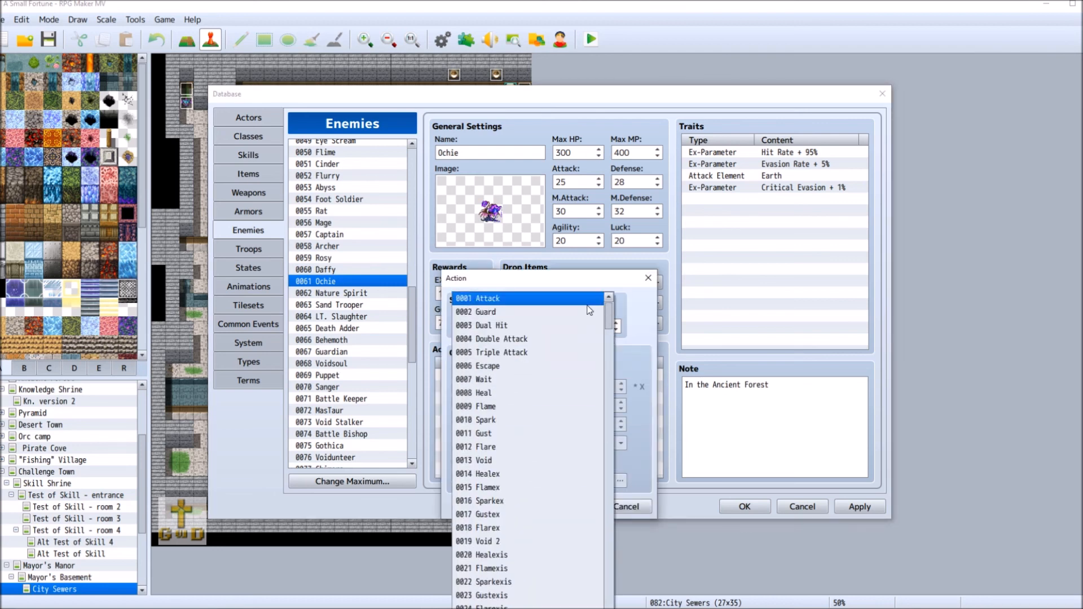
click(597, 299)
click(616, 324)
click(616, 324)
click(568, 507)
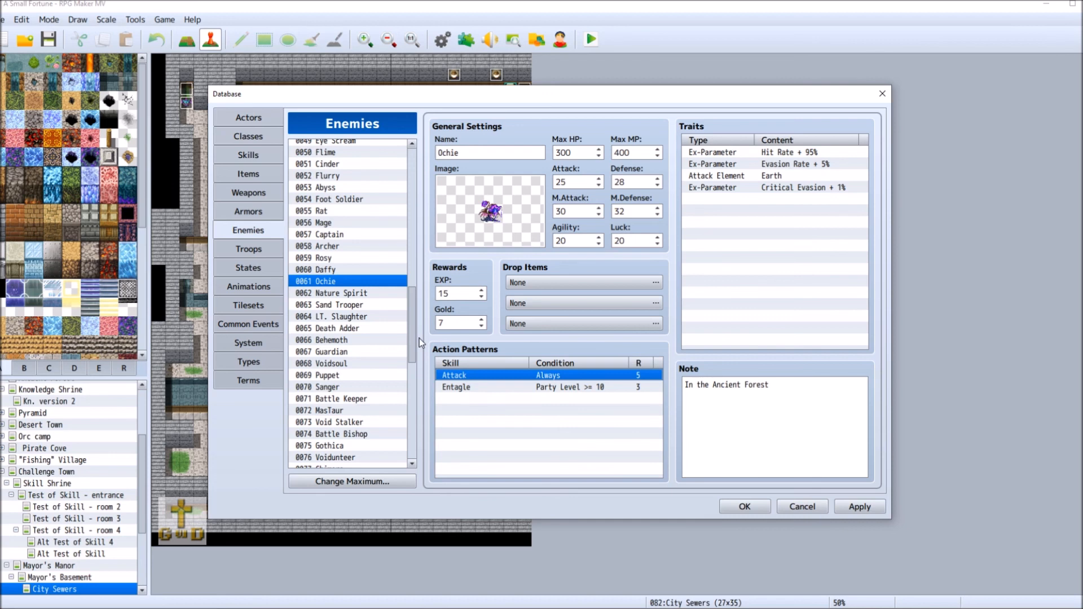
Review the action patterns of other enemies, including Daffy, Ochie, Nature Spirit, Desert Lamia and Assassin, for a suitable paralyzing attacker.
drag(412, 337, 415, 312)
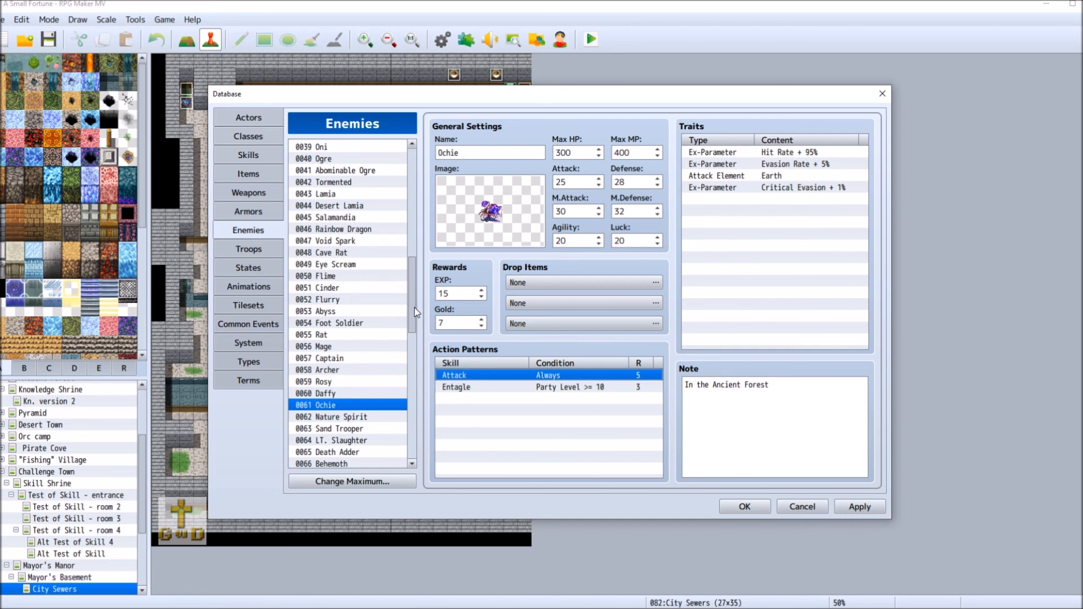
click(350, 393)
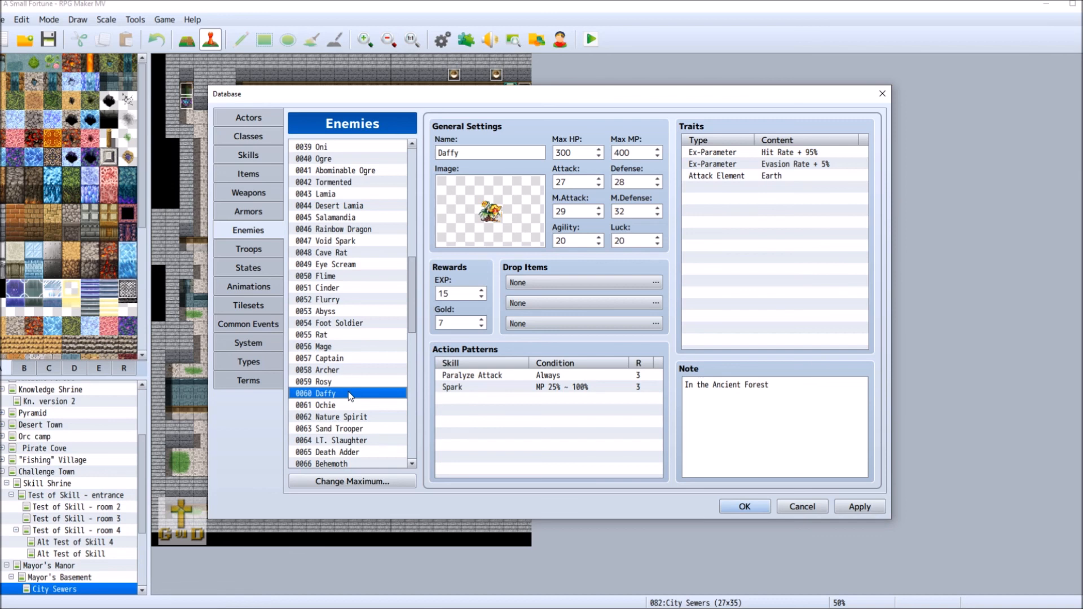
key(Up)
click(349, 405)
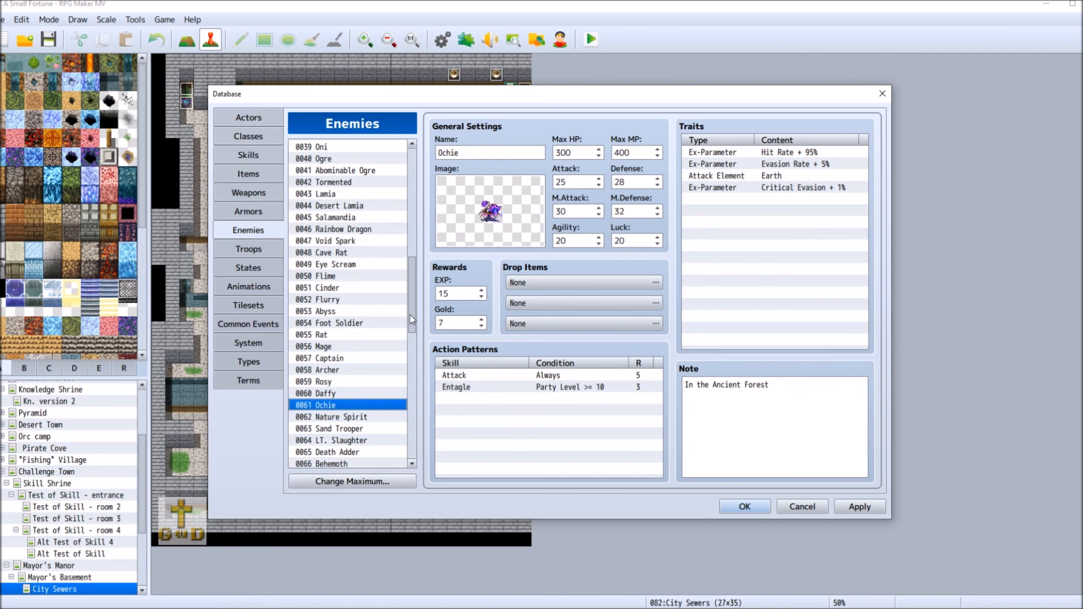
click(378, 416)
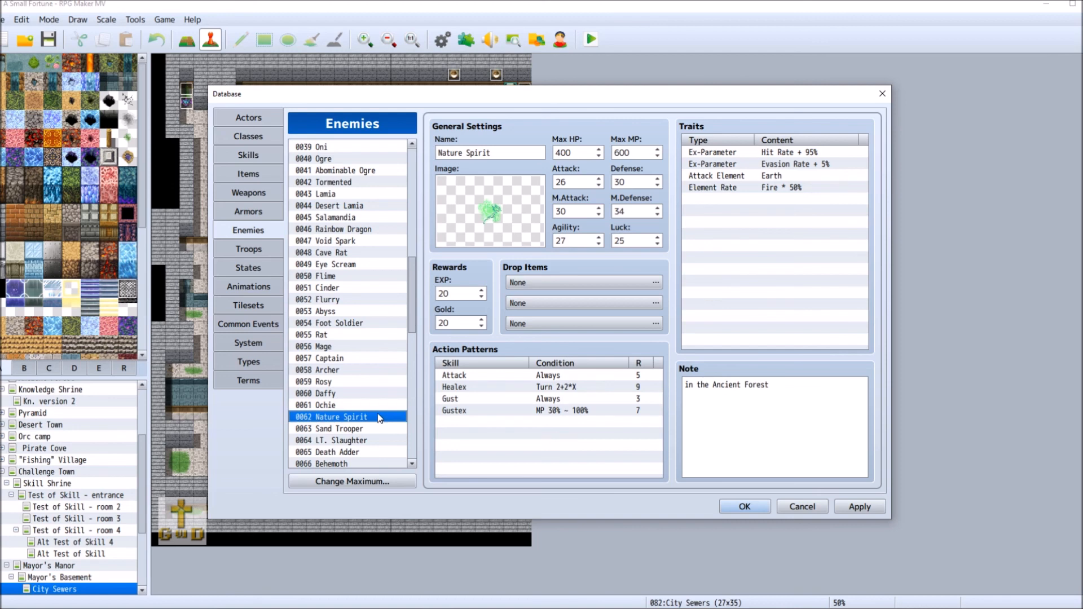
drag(412, 303, 414, 286)
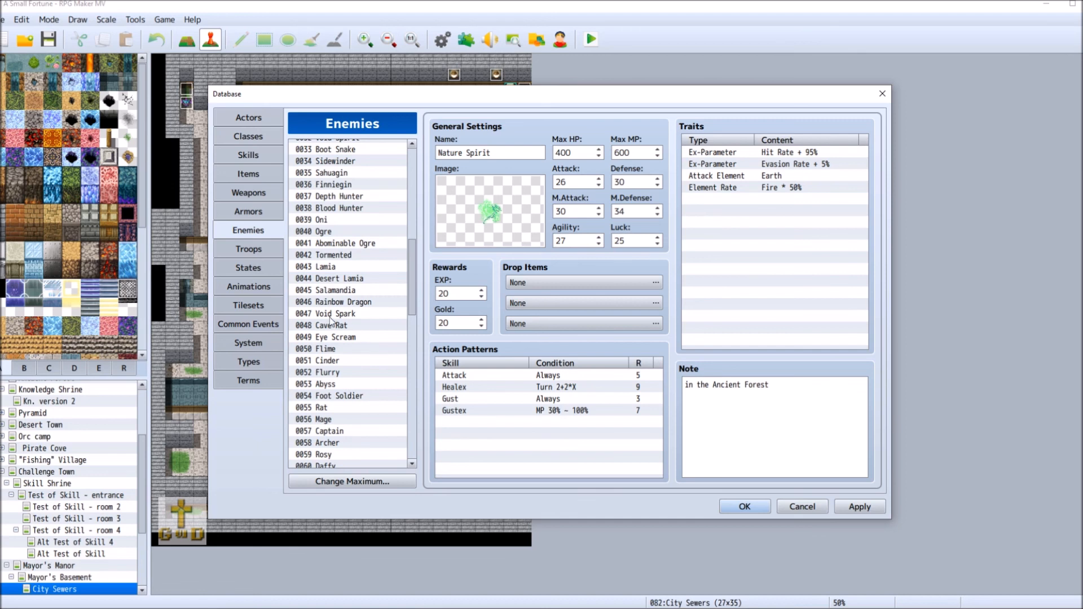
click(367, 281)
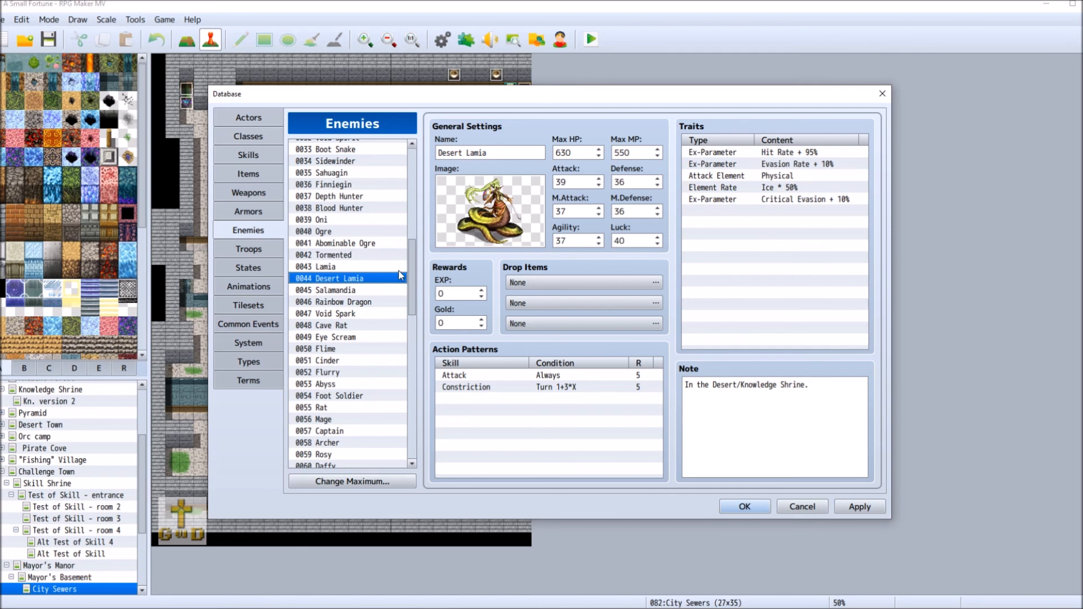
scroll(367, 282, up, 8)
click(350, 343)
click(359, 320)
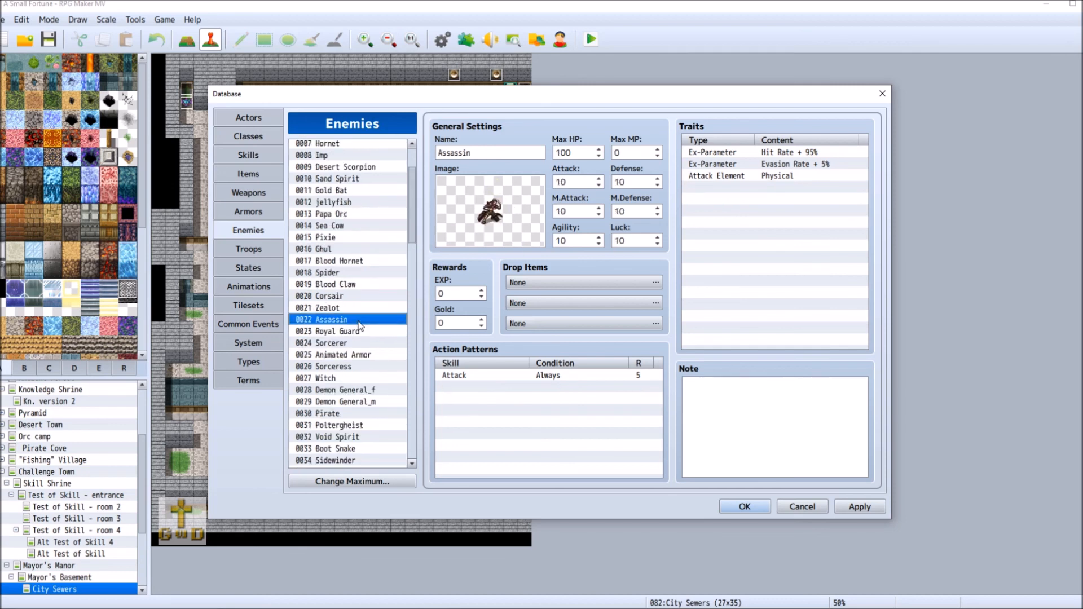
Change the 0073 Void Stalker enemy's Attack action to Paralyze Attack, keeping rating 5 and condition Always.
drag(414, 220, 406, 395)
click(350, 198)
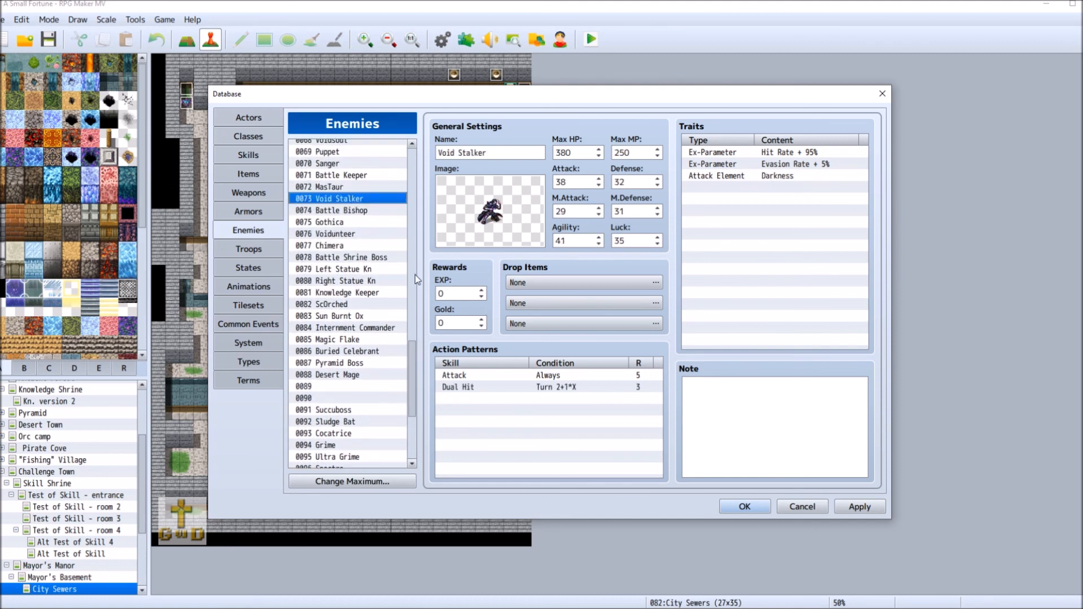
click(516, 376)
right_click(502, 377)
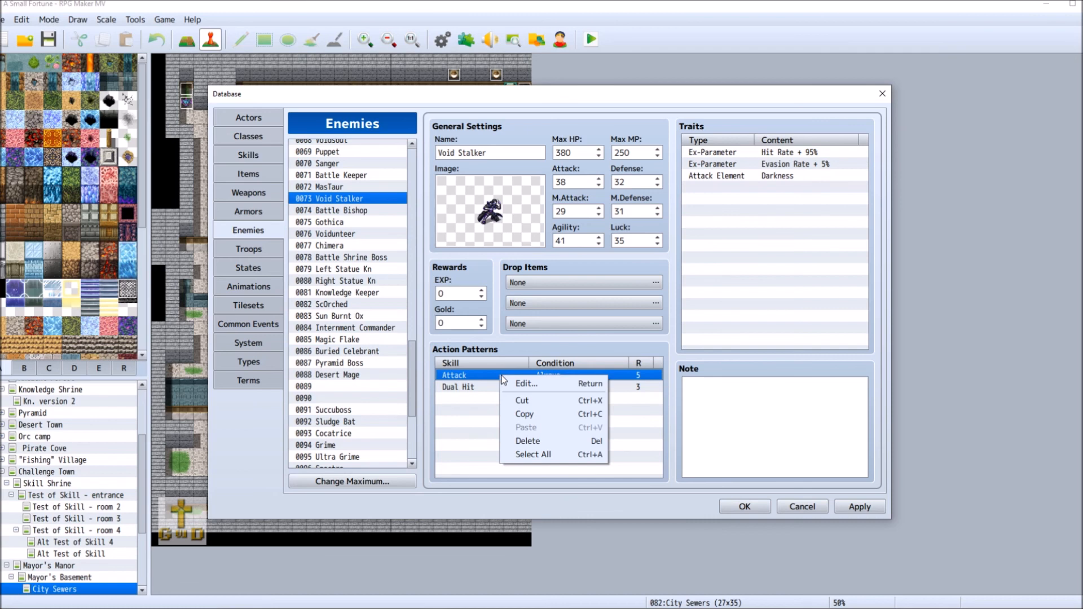
click(530, 383)
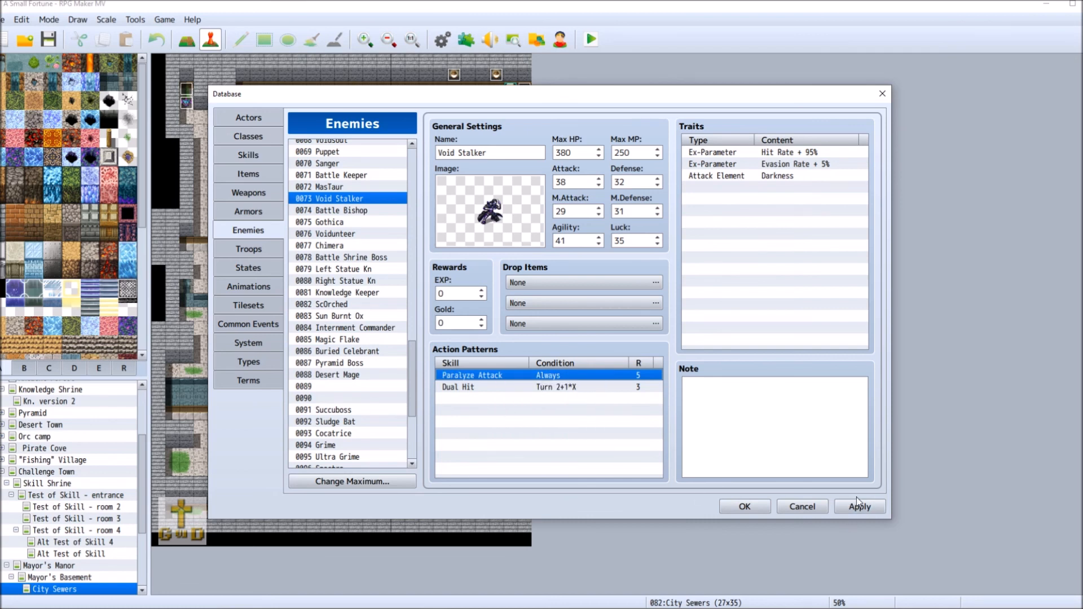
Apply the enemy changes, go back to the Skills data and close the database.
click(865, 507)
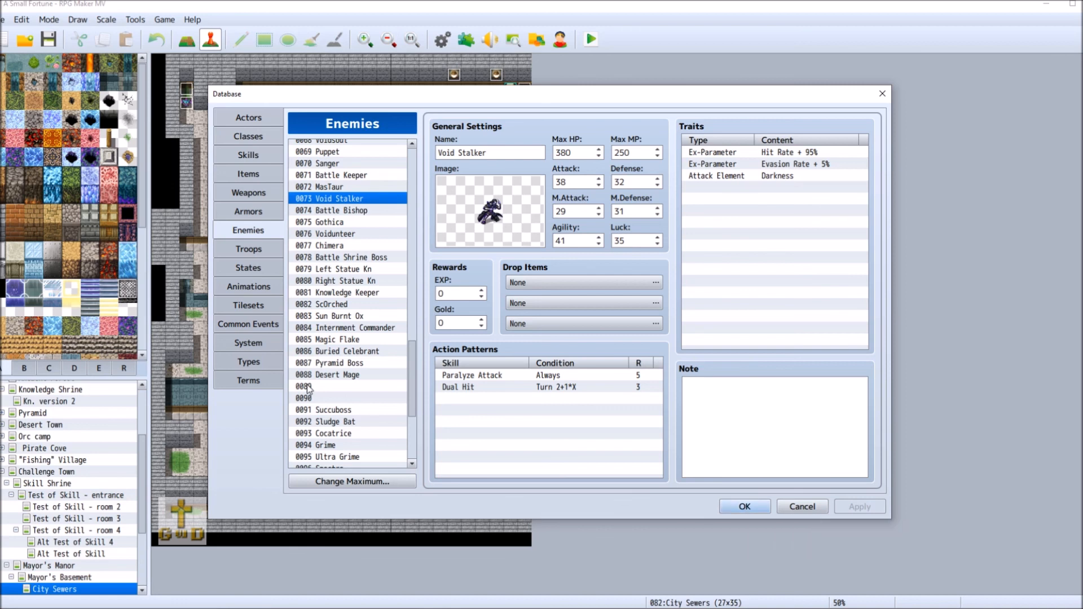
click(254, 153)
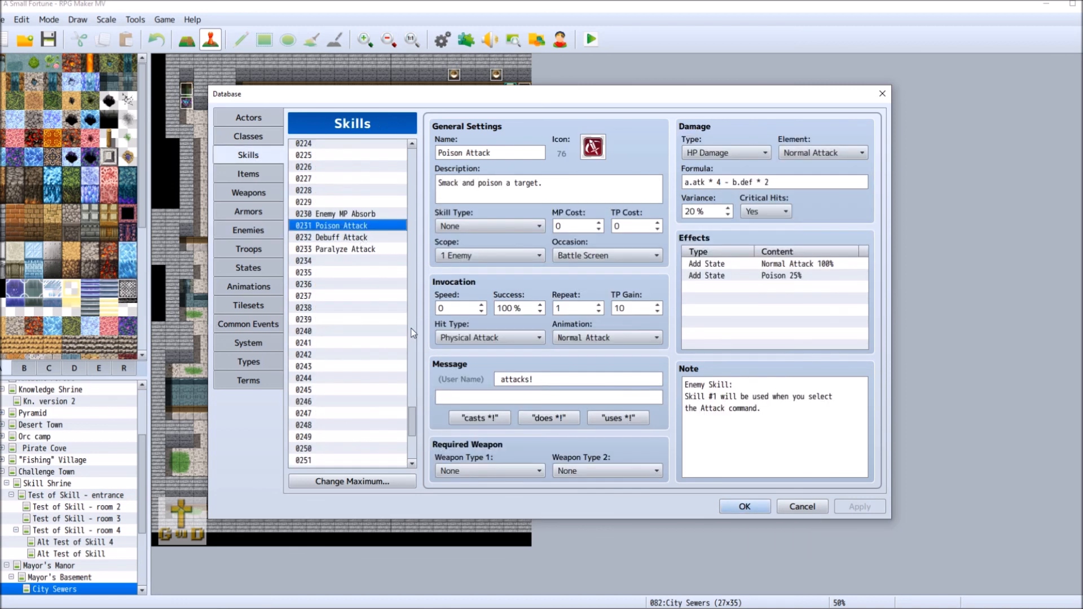
key(Escape)
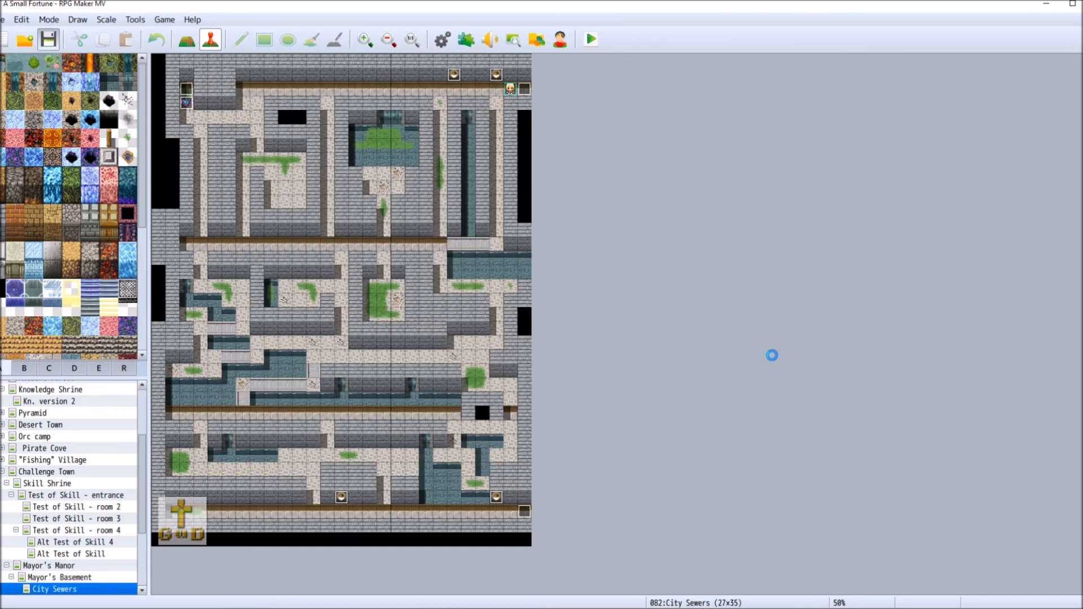